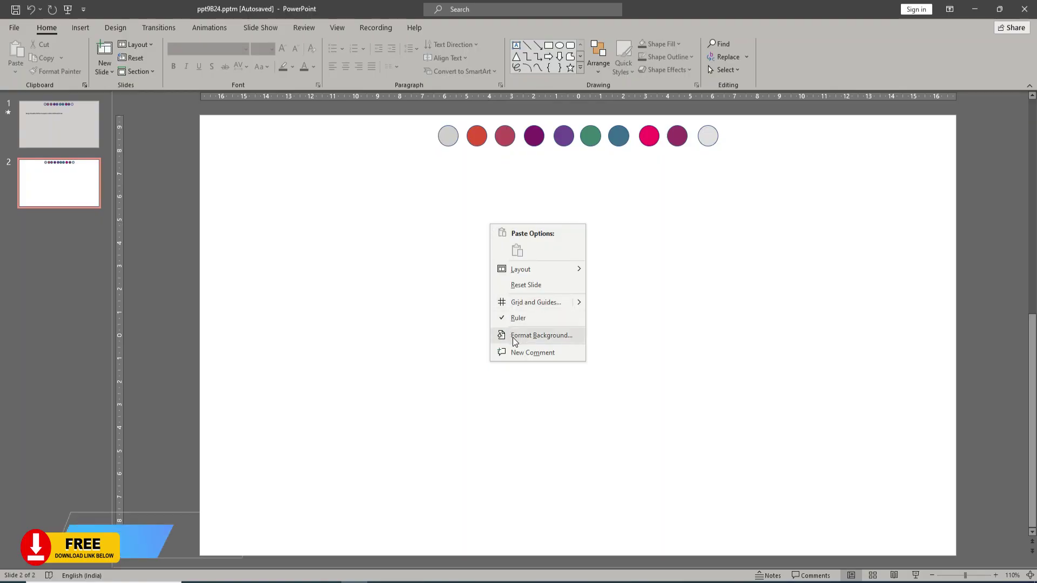
# - Fill the slide background with the first circle's light grey via eyedropper, then open the Shapes gallery
pyautogui.click(513, 338)
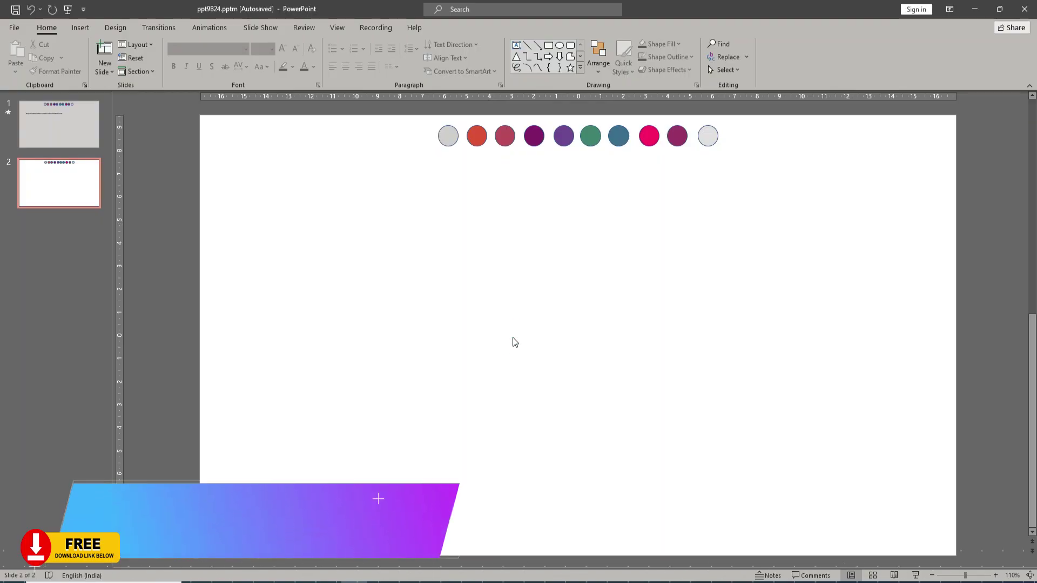
pyautogui.click(1006, 237)
pyautogui.click(971, 416)
pyautogui.click(368, 135)
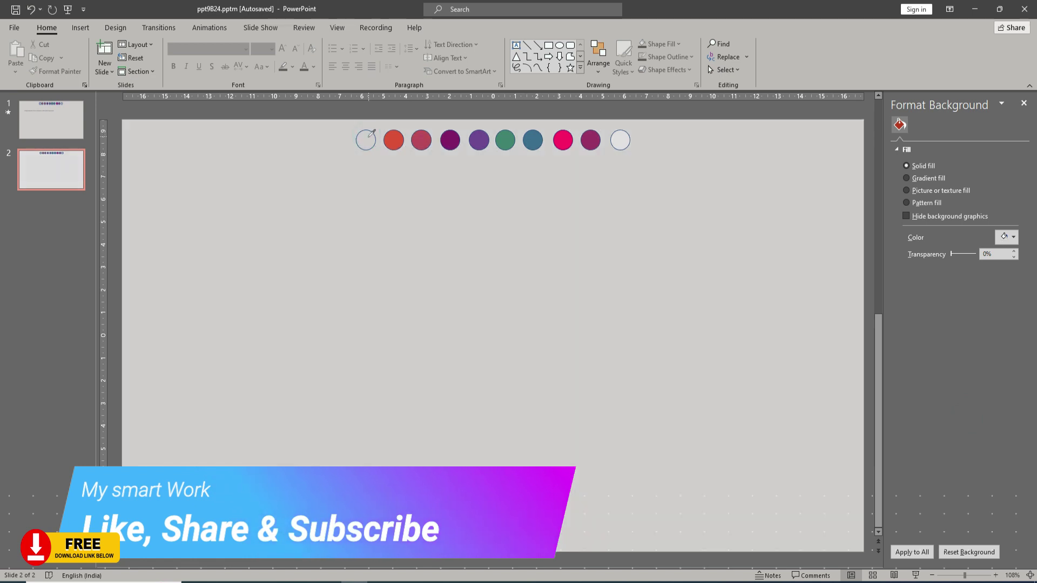
pyautogui.click(81, 28)
pyautogui.click(174, 54)
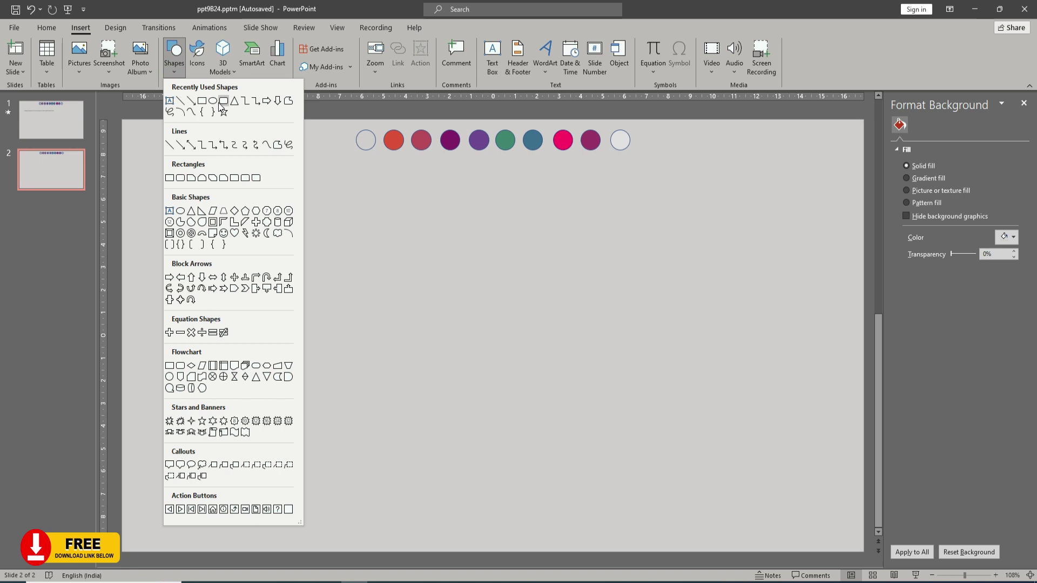
# - Draw a blue rectangle at the upper right, remove its outline, and size it 6.57 × 3.4 cm
pyautogui.click(222, 102)
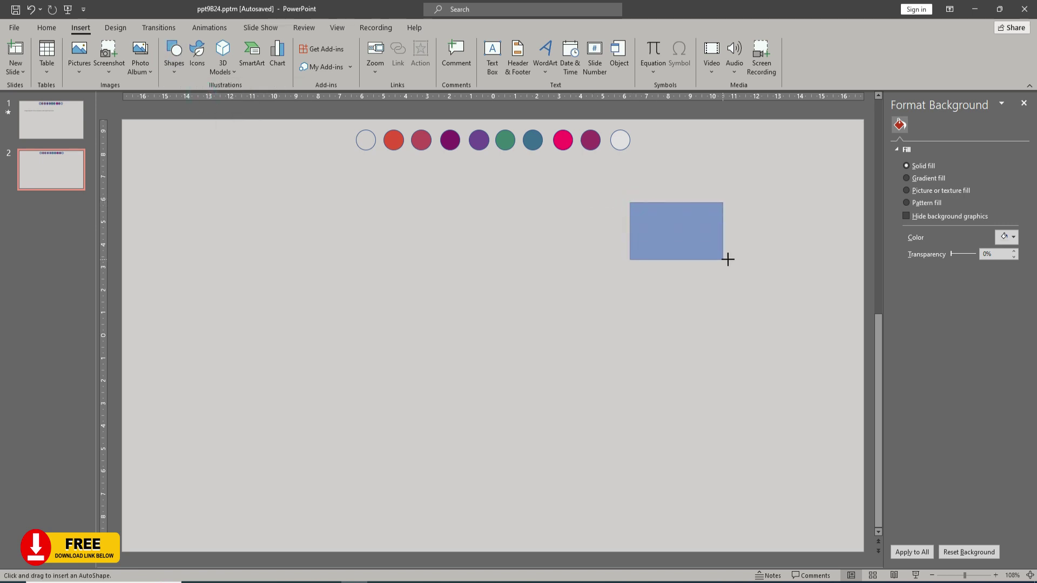
pyautogui.moveTo(636, 213); pyautogui.dragTo(762, 272)
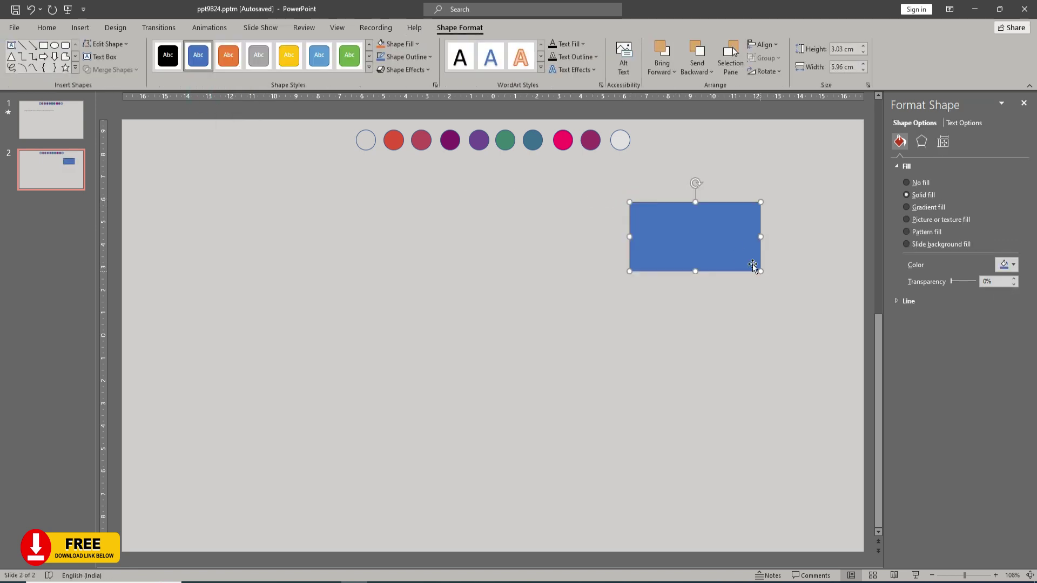
pyautogui.click(413, 58)
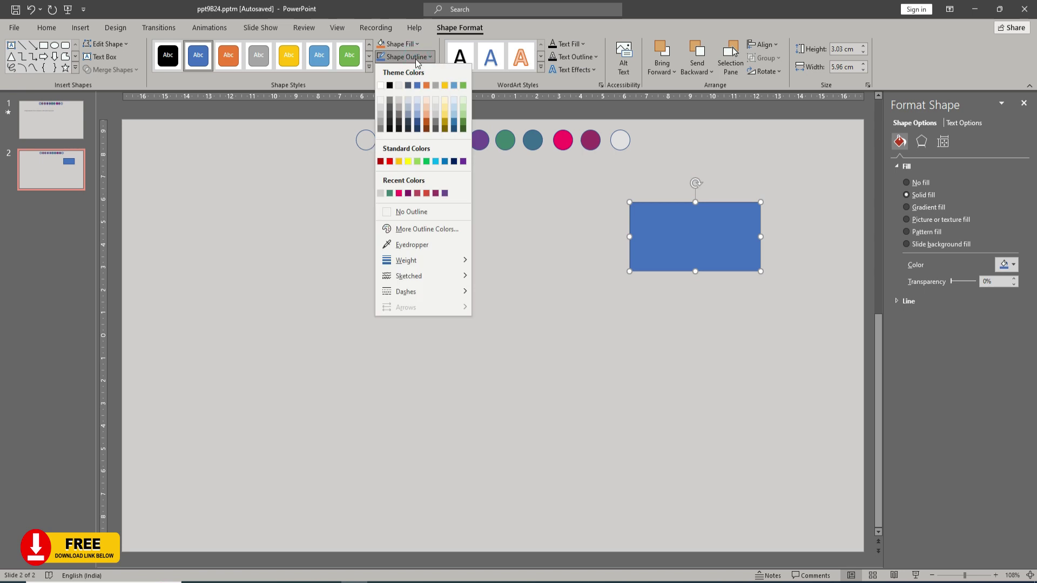
pyautogui.click(413, 215)
pyautogui.moveTo(761, 238); pyautogui.dragTo(774, 238)
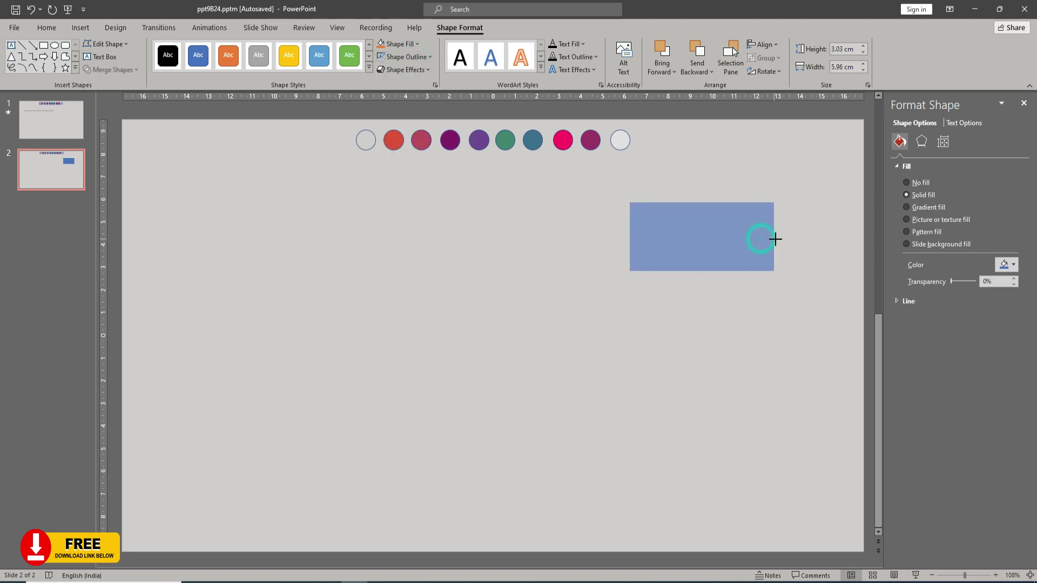
pyautogui.moveTo(702, 273); pyautogui.dragTo(707, 281)
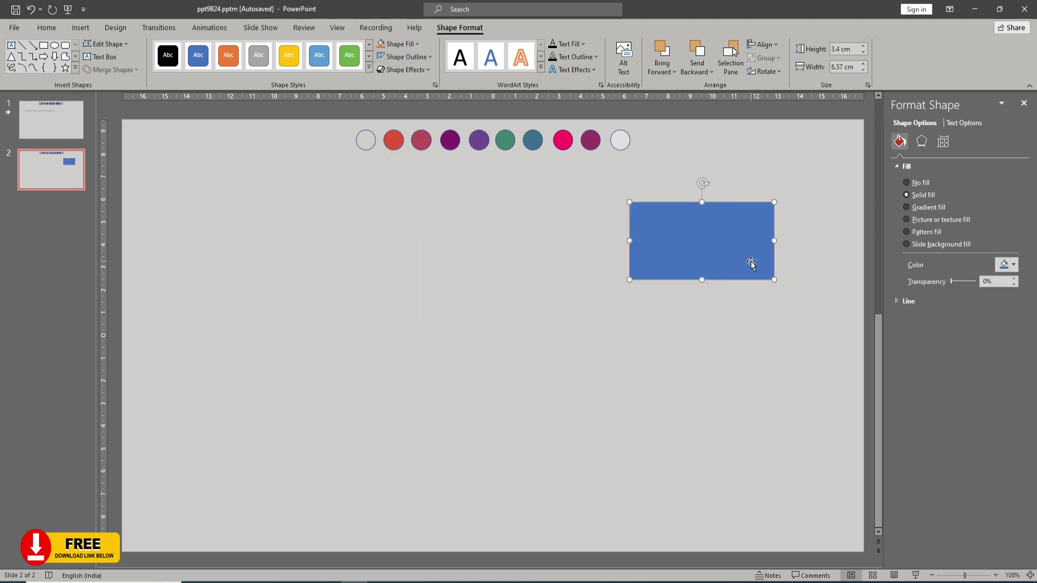
# - Tilt the rectangle with a Parallel 3-D rotation preset
pyautogui.click(921, 141)
pyautogui.click(922, 240)
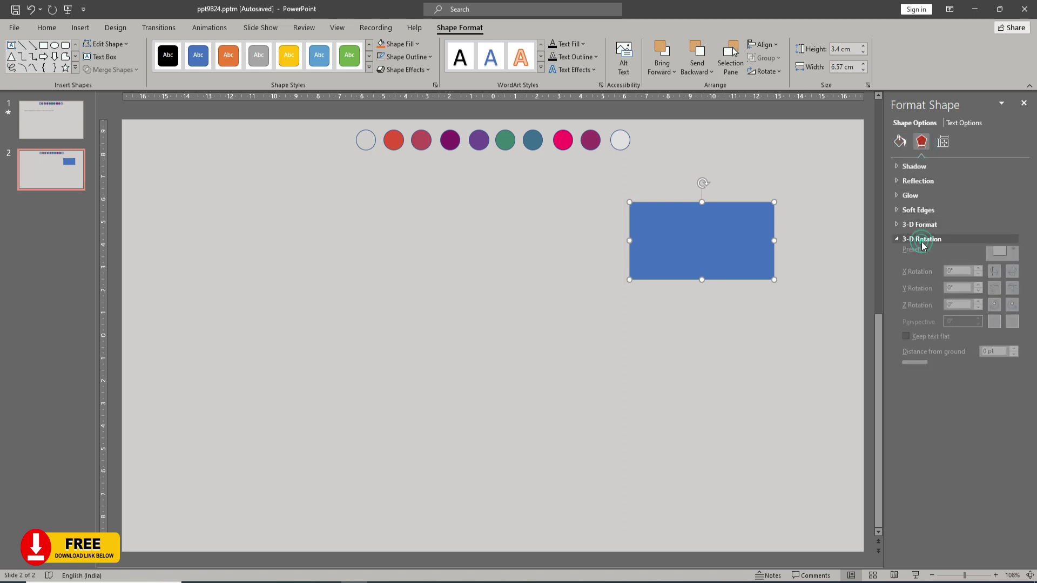
pyautogui.click(1002, 258)
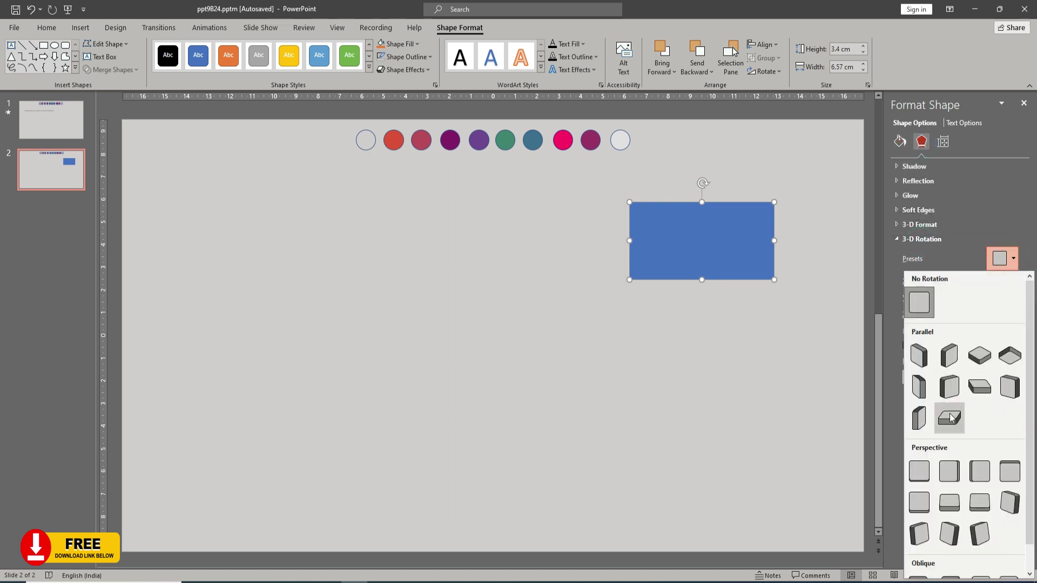
pyautogui.click(951, 417)
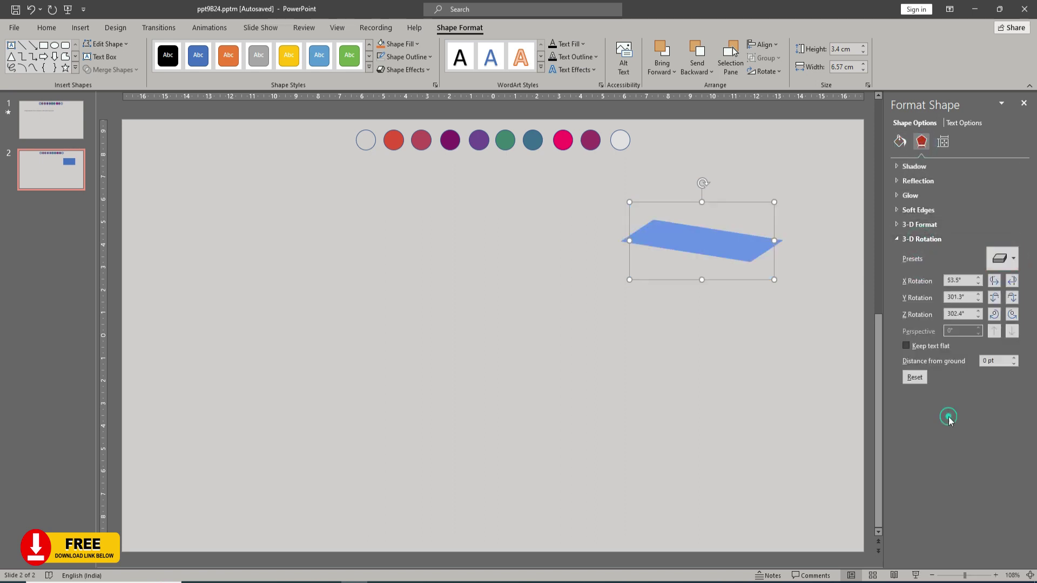
pyautogui.click(918, 239)
# - Give the slab a 3-D depth of 30 pt
pyautogui.click(919, 225)
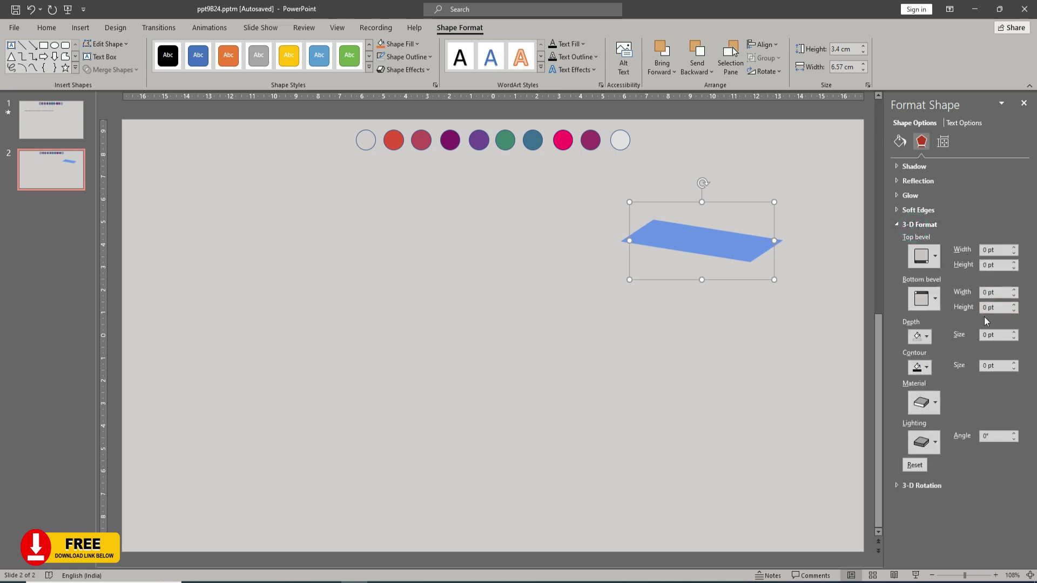
pyautogui.doubleClick(984, 335)
pyautogui.write('3')
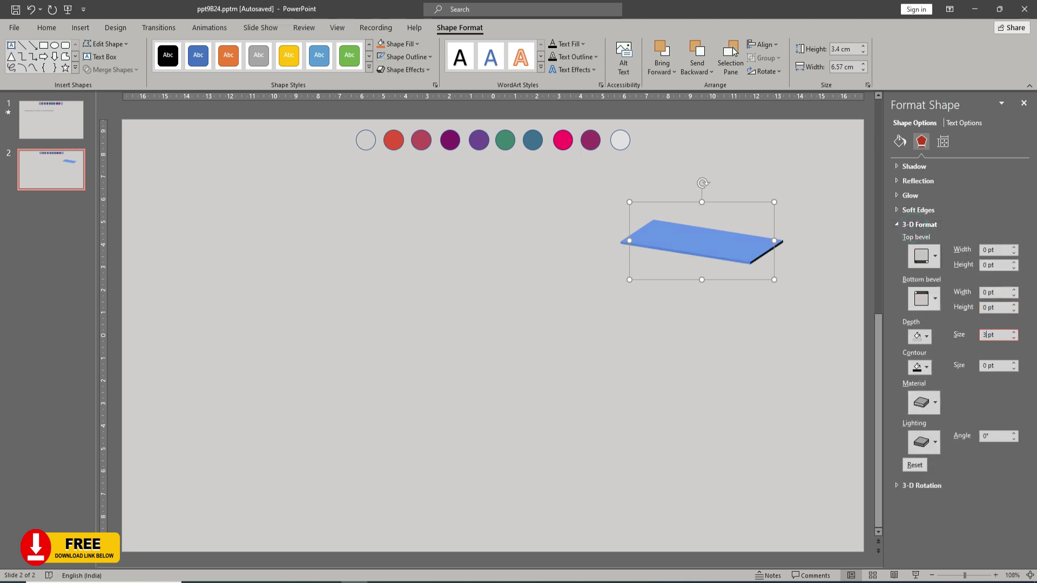
pyautogui.write('0')
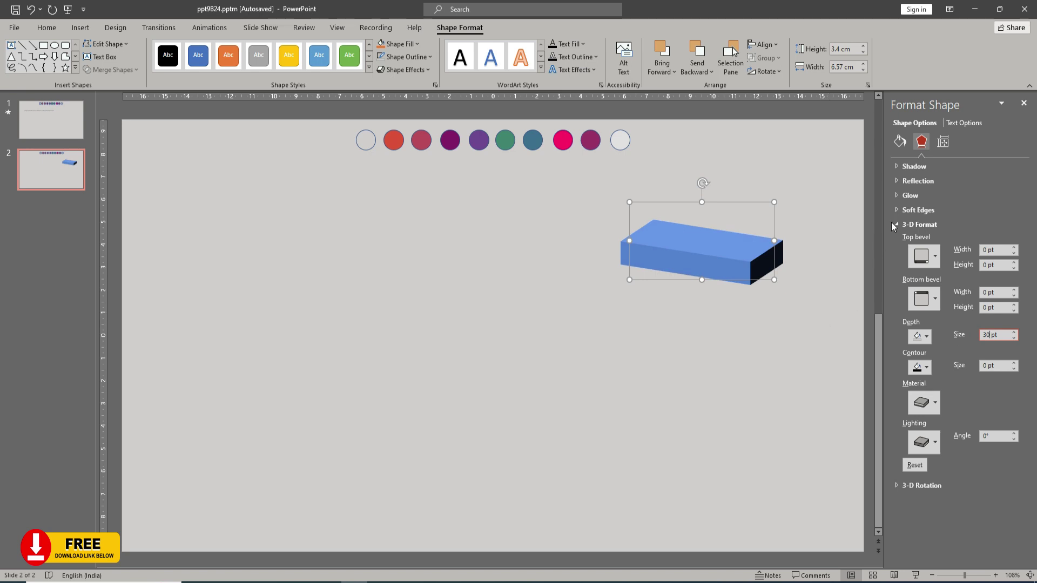
pyautogui.click(895, 225)
pyautogui.click(733, 323)
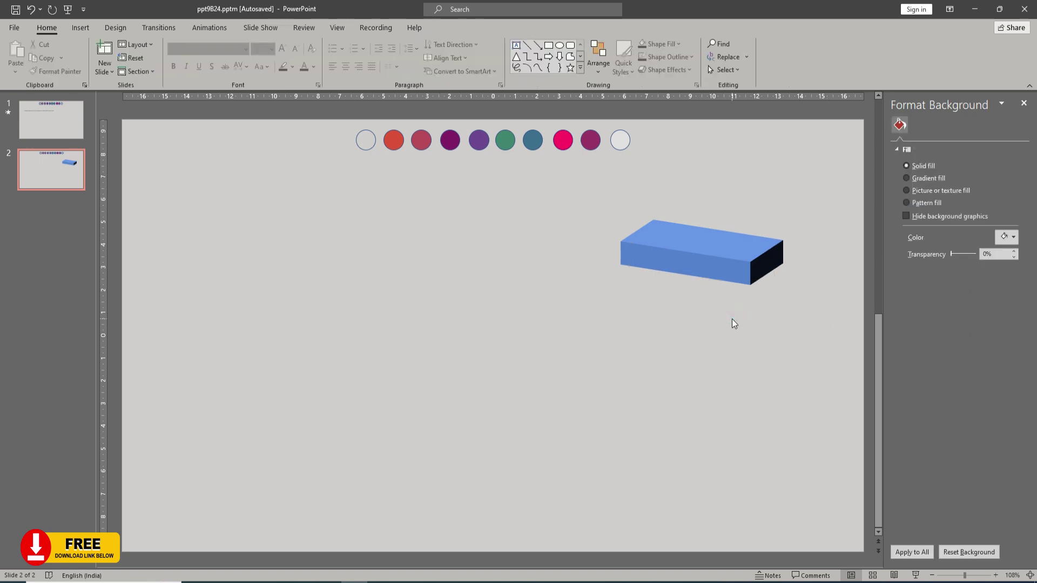
pyautogui.click(722, 269)
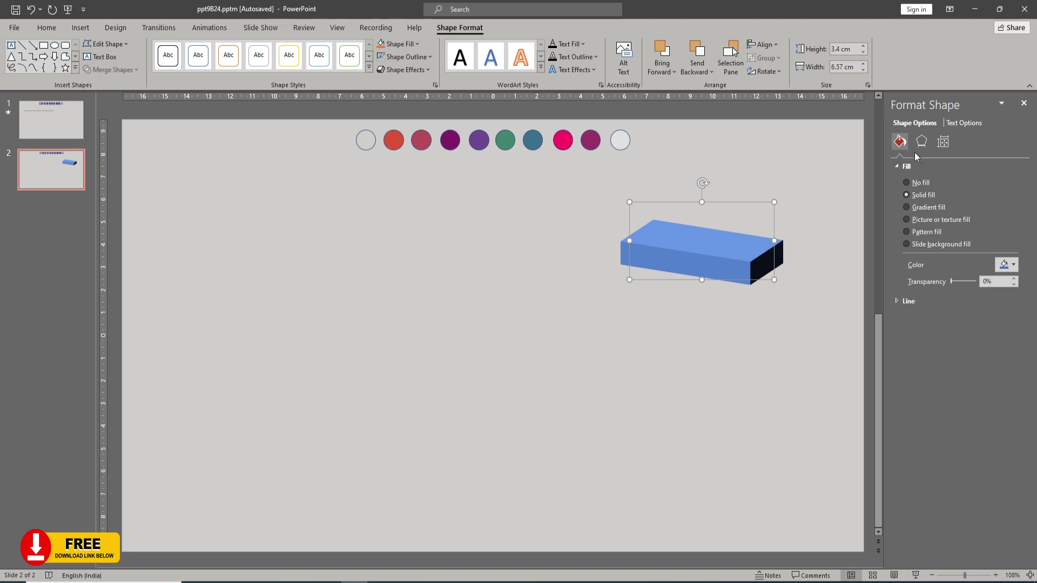
# - Fine-tune the slab's rotation to X 62.2°, Y 298.9°, Z 294.8°
pyautogui.click(922, 141)
pyautogui.click(901, 239)
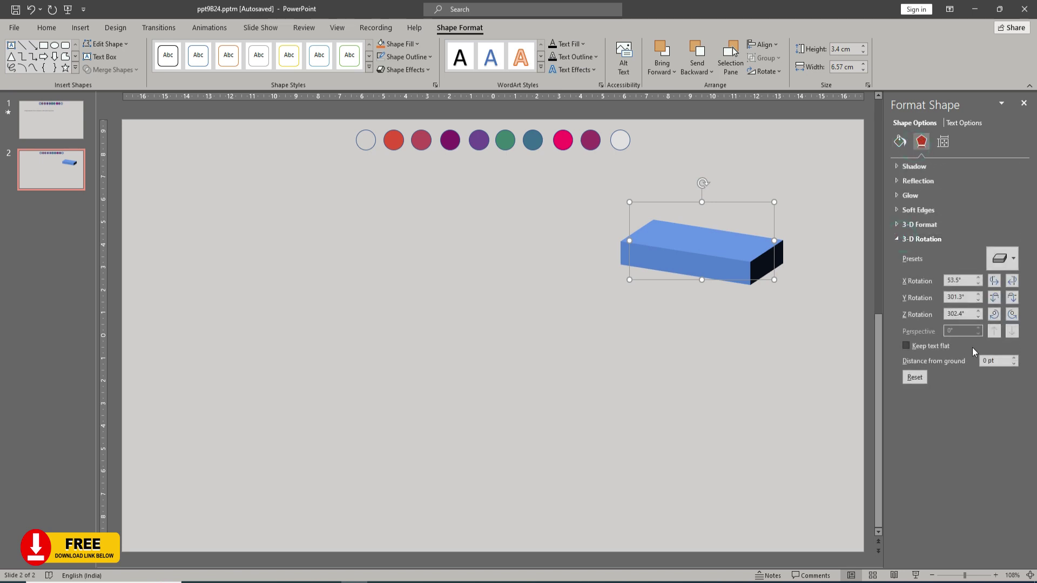
pyautogui.click(1012, 297)
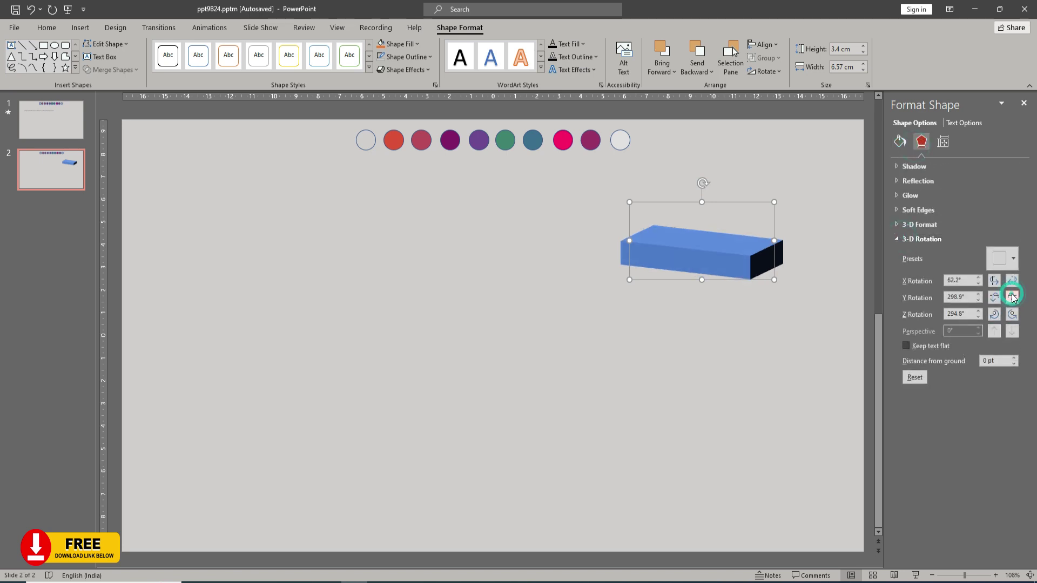
pyautogui.click(906, 236)
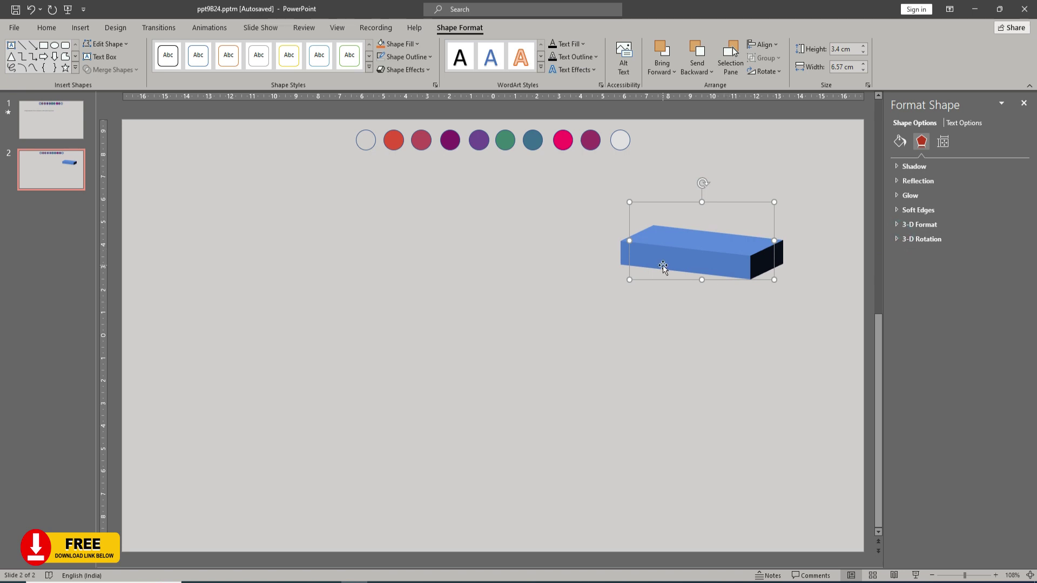
# - Fill the slab with the red circle's colour using the eyedropper
pyautogui.click(405, 57)
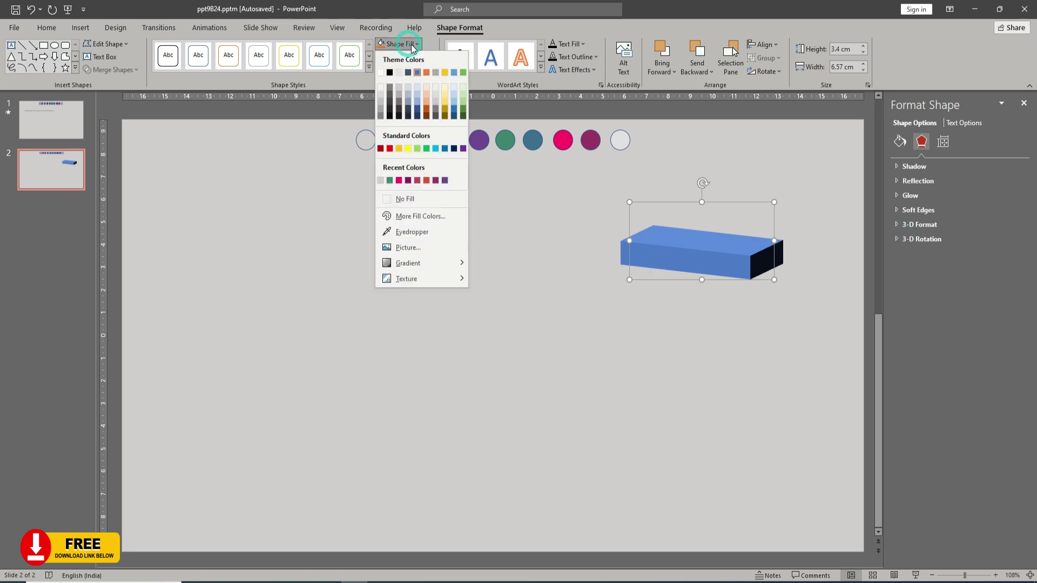
pyautogui.click(415, 233)
pyautogui.click(394, 139)
# - Duplicate the red slab and position the copy just beneath the original
pyautogui.moveTo(666, 252)
pyautogui.mouseDown()
pyautogui.moveTo(652, 246)
pyautogui.moveTo(646, 297)
pyautogui.mouseUp()
pyautogui.rightClick(646, 297)
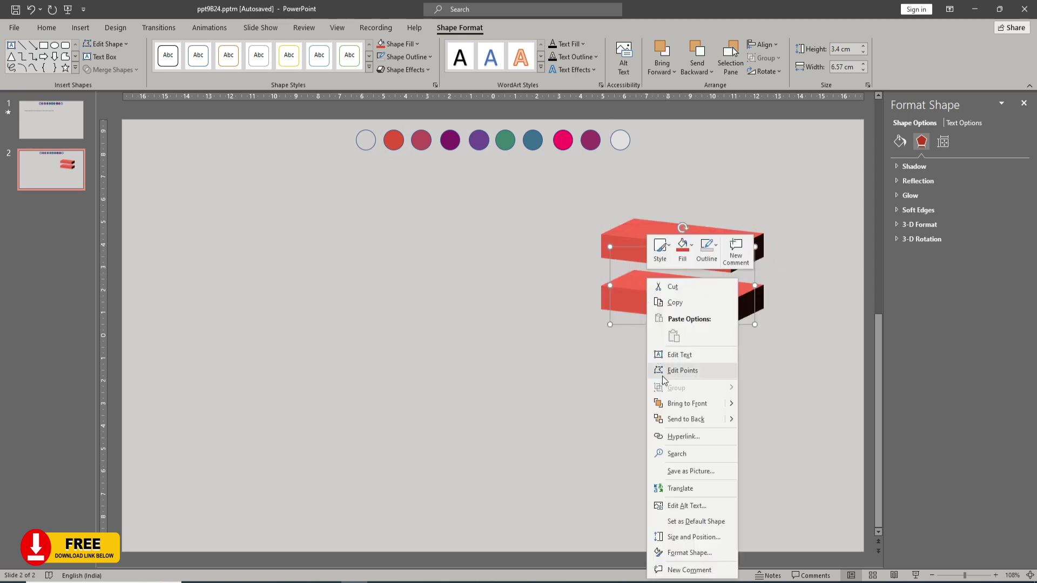
pyautogui.click(670, 297)
pyautogui.moveTo(670, 297); pyautogui.dragTo(668, 294)
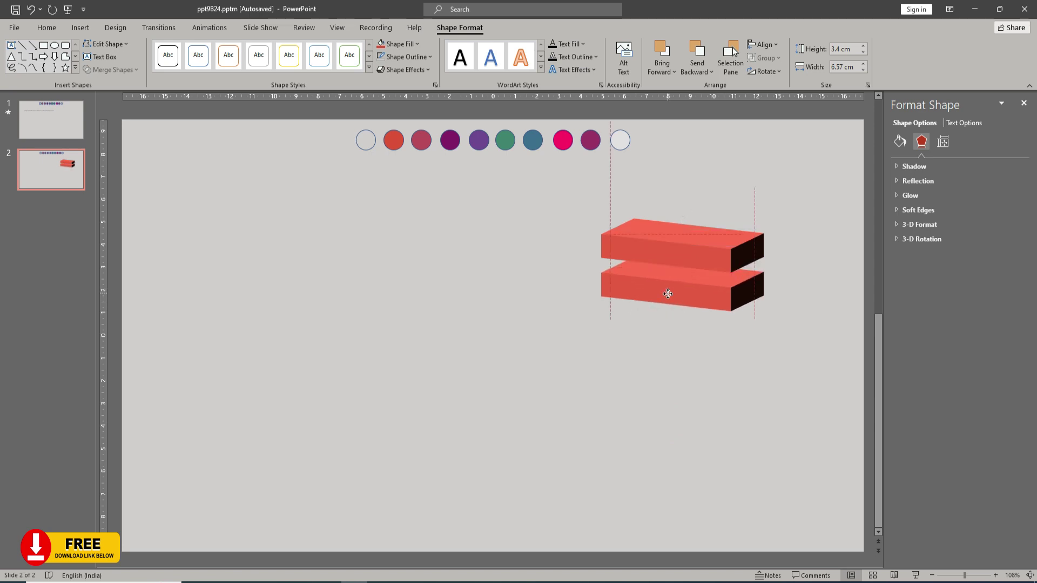
# - Recolour the lower slab with the second circle's rose colour
pyautogui.click(657, 353)
pyautogui.click(666, 285)
pyautogui.click(413, 44)
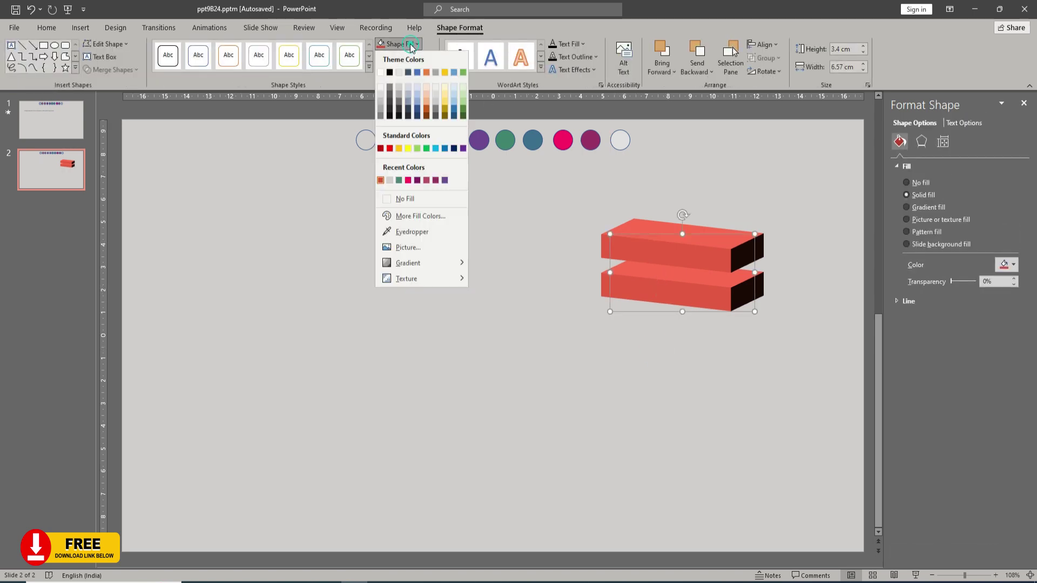
pyautogui.click(412, 232)
pyautogui.click(424, 141)
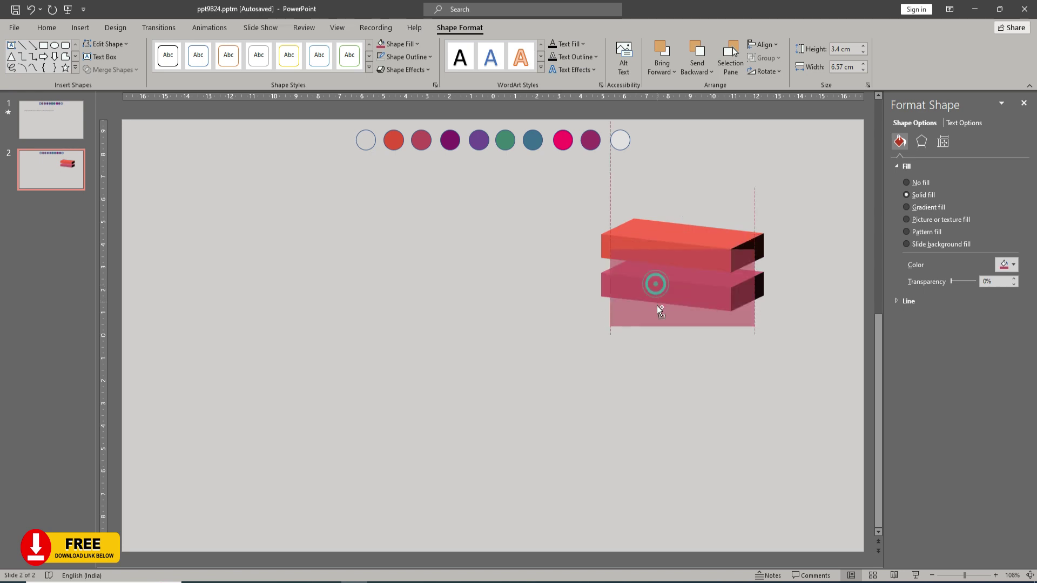
# - Copy a third slab below, send it to the back, and fill it with the purple circle's colour
pyautogui.moveTo(656, 284)
pyautogui.mouseDown()
pyautogui.moveTo(656, 309)
pyautogui.moveTo(687, 327)
pyautogui.mouseUp()
pyautogui.rightClick(657, 307)
pyautogui.click(697, 148)
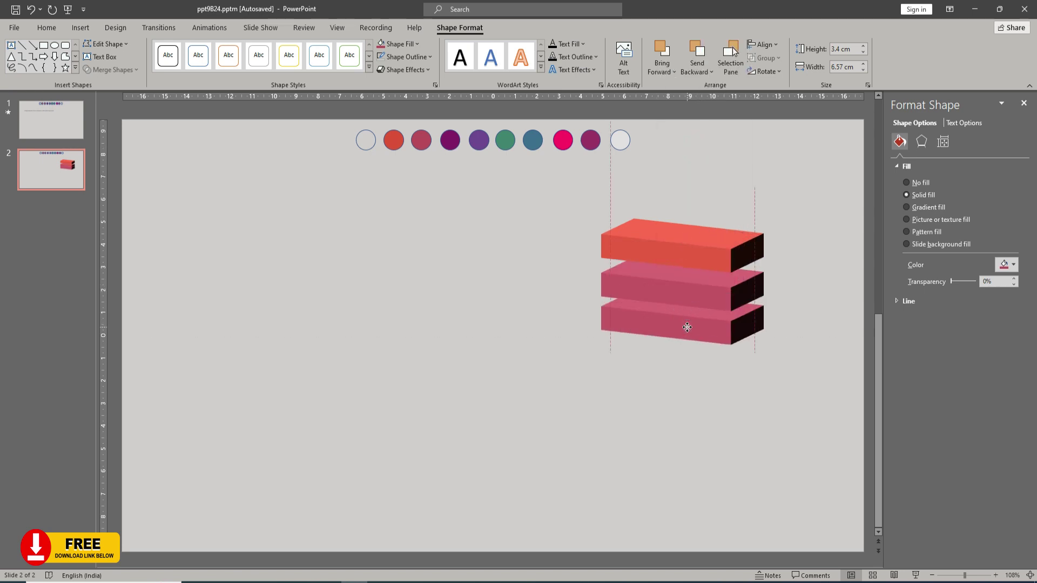
pyautogui.click(400, 44)
pyautogui.click(418, 235)
pyautogui.click(450, 140)
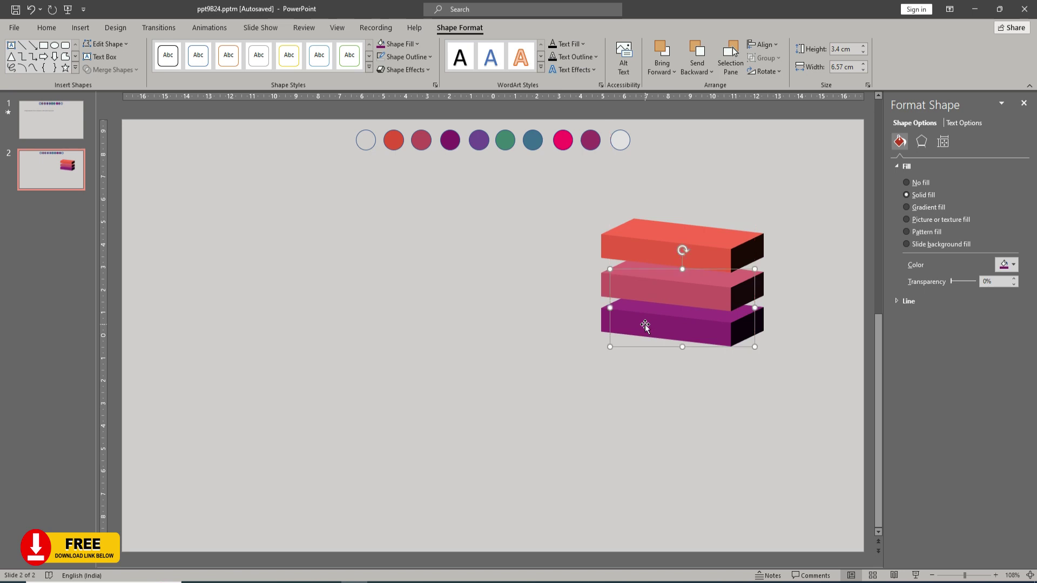
# - Add a fourth slab at the bottom behind the others, coloured like the green circle
pyautogui.moveTo(645, 323); pyautogui.dragTo(647, 349)
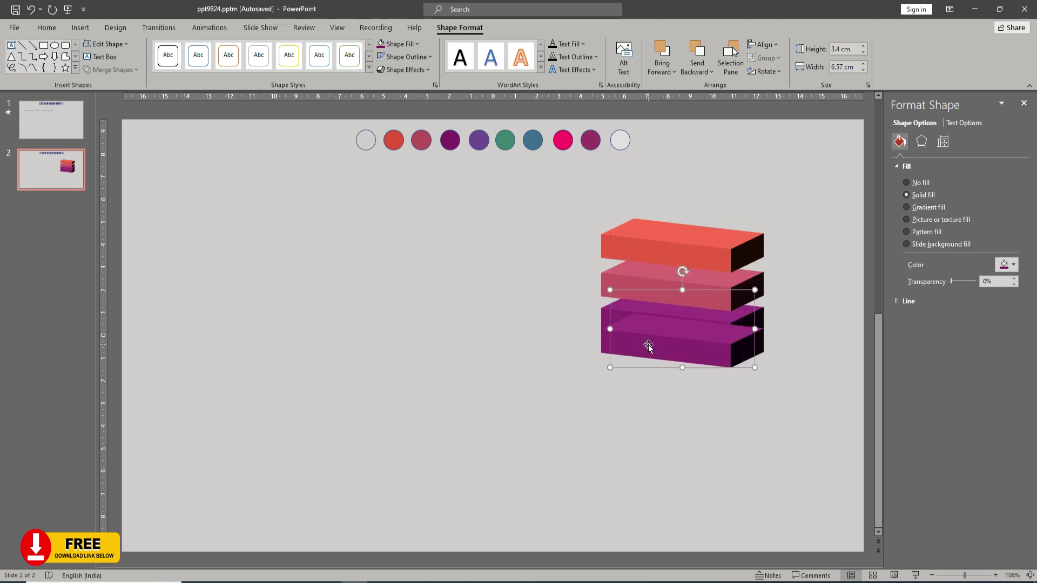
pyautogui.rightClick(649, 348)
pyautogui.click(692, 351)
pyautogui.moveTo(693, 351); pyautogui.dragTo(696, 365)
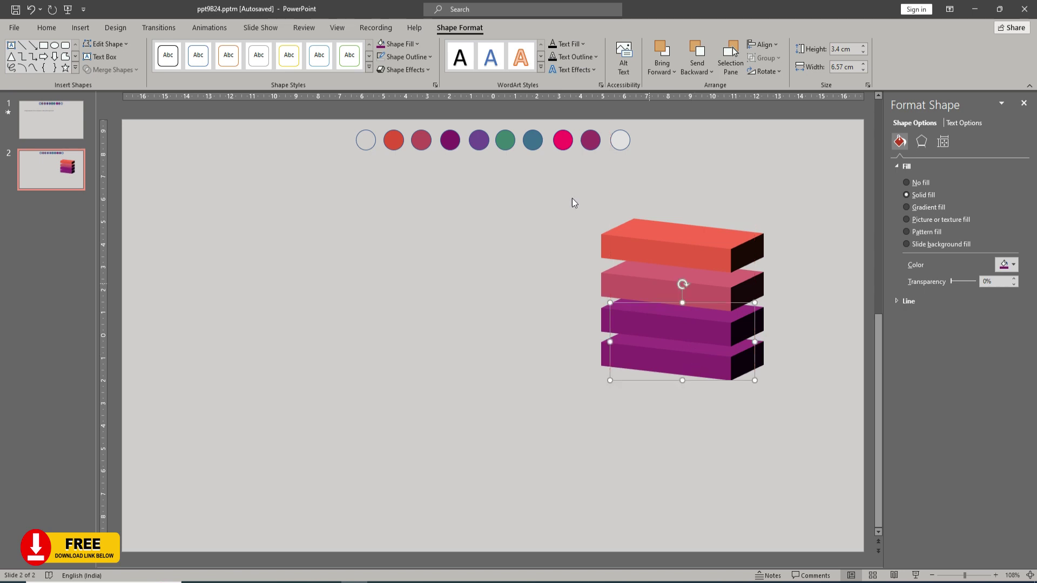
pyautogui.click(403, 44)
pyautogui.click(411, 231)
pyautogui.click(507, 142)
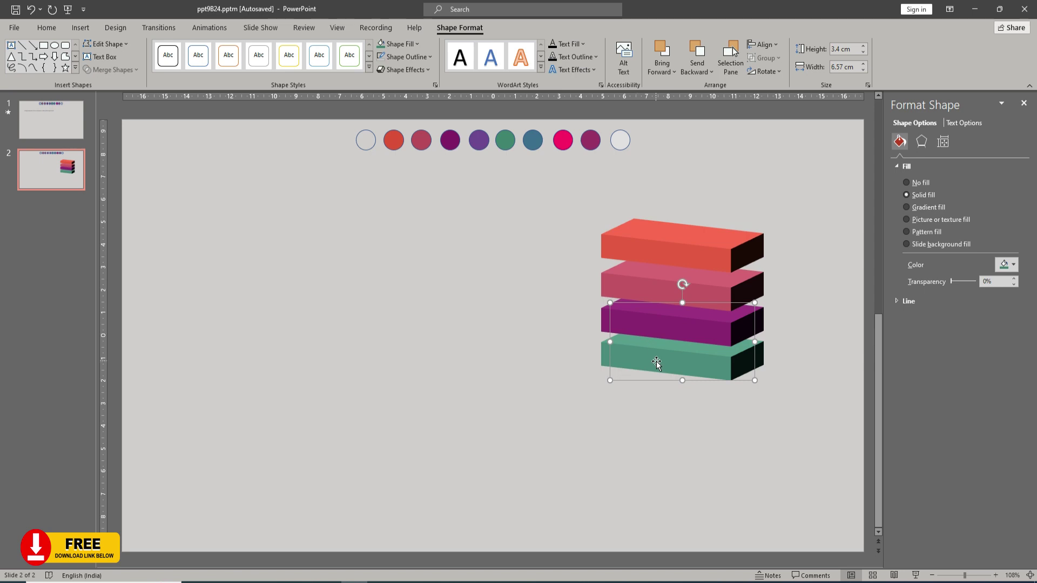
# - Add a fifth slab at the bottom in the last circle's magenta, then select all five slabs
pyautogui.moveTo(657, 361)
pyautogui.mouseDown()
pyautogui.moveTo(657, 391)
pyautogui.moveTo(674, 395)
pyautogui.mouseUp()
pyautogui.rightClick(658, 394)
pyautogui.click(696, 230)
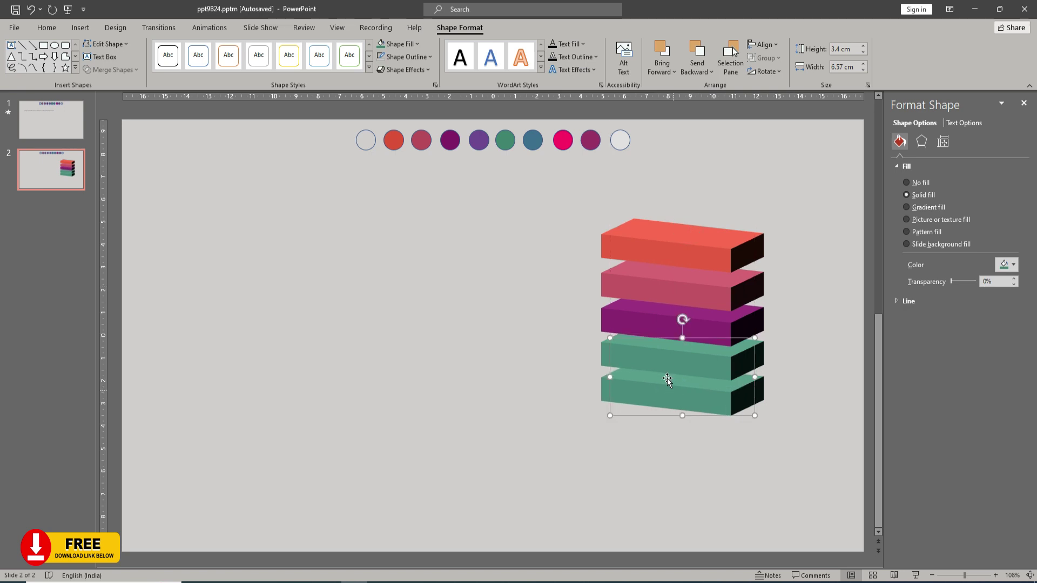
pyautogui.click(400, 44)
pyautogui.click(411, 232)
pyautogui.click(587, 142)
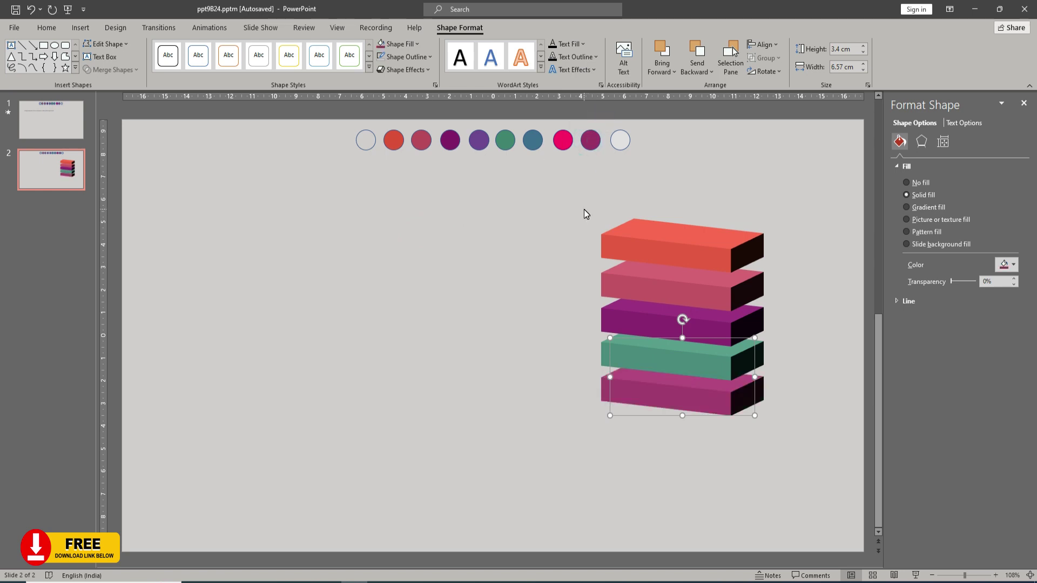
pyautogui.moveTo(574, 176); pyautogui.dragTo(792, 467)
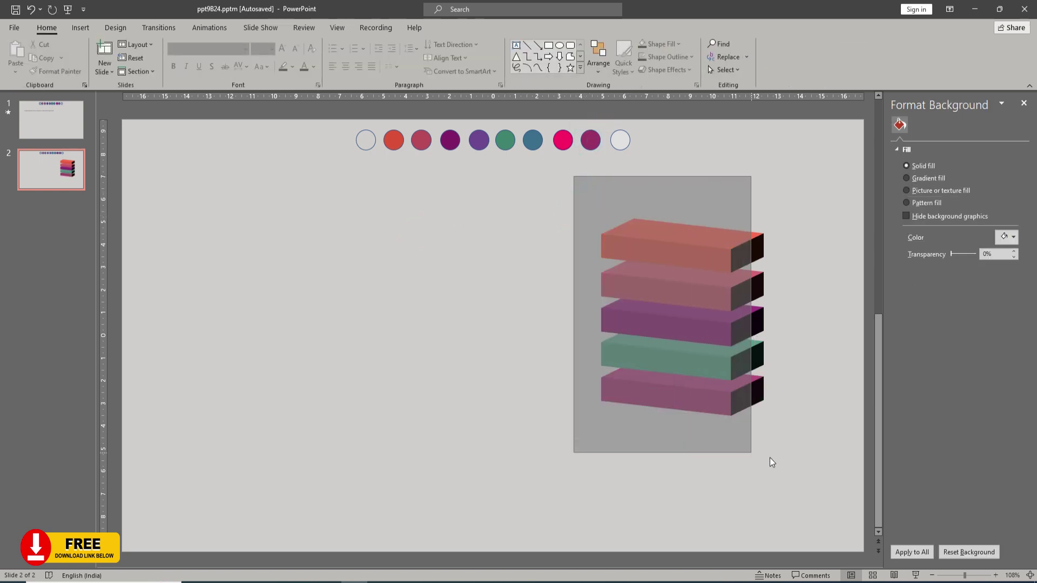
# - Distribute the five slabs horizontally and vertically, then open the Shapes gallery
pyautogui.click(450, 27)
pyautogui.click(764, 45)
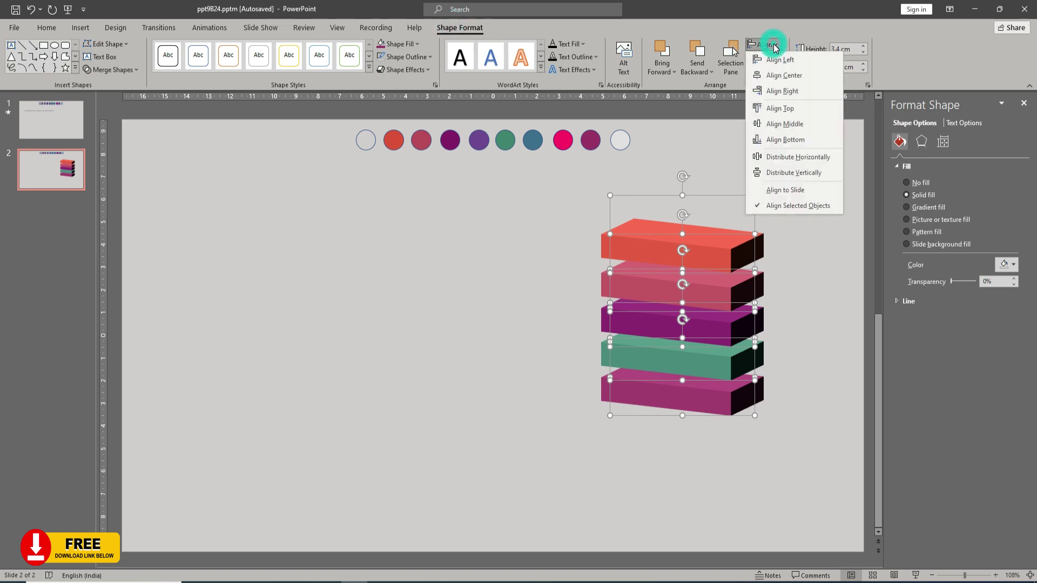
pyautogui.click(784, 158)
pyautogui.click(764, 45)
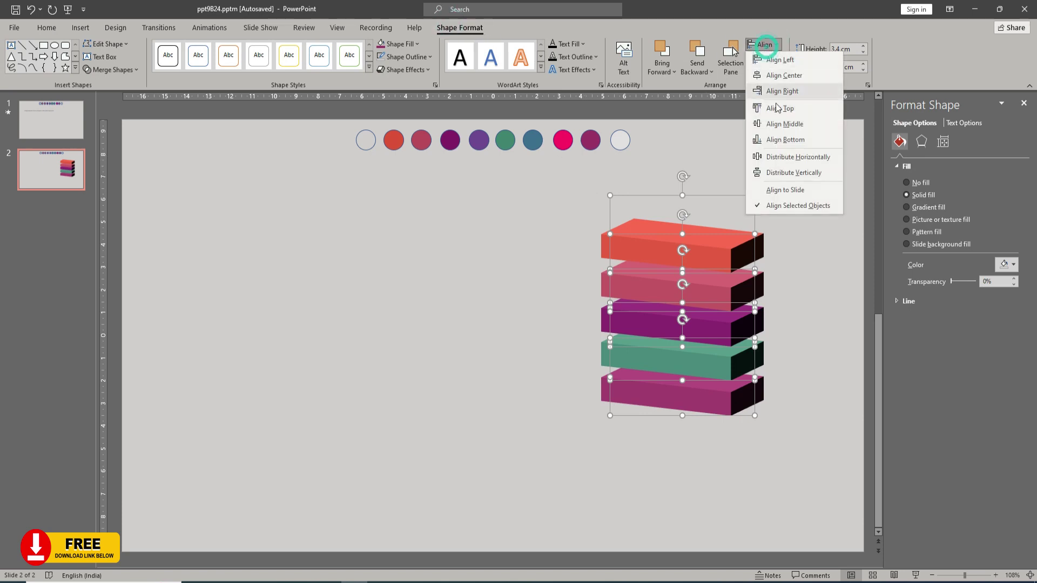
pyautogui.click(781, 172)
pyautogui.click(786, 216)
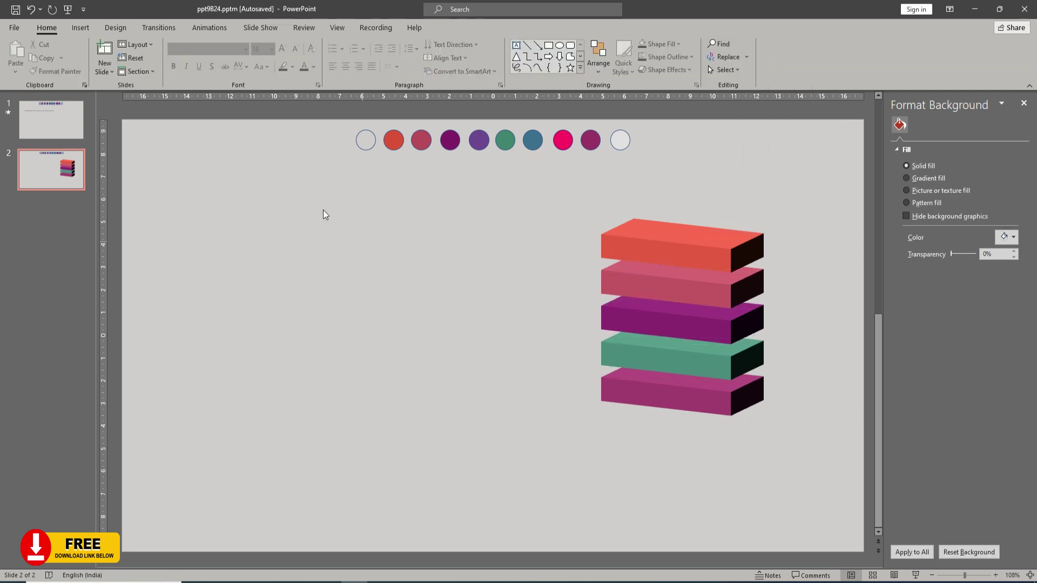
pyautogui.click(81, 28)
pyautogui.click(174, 57)
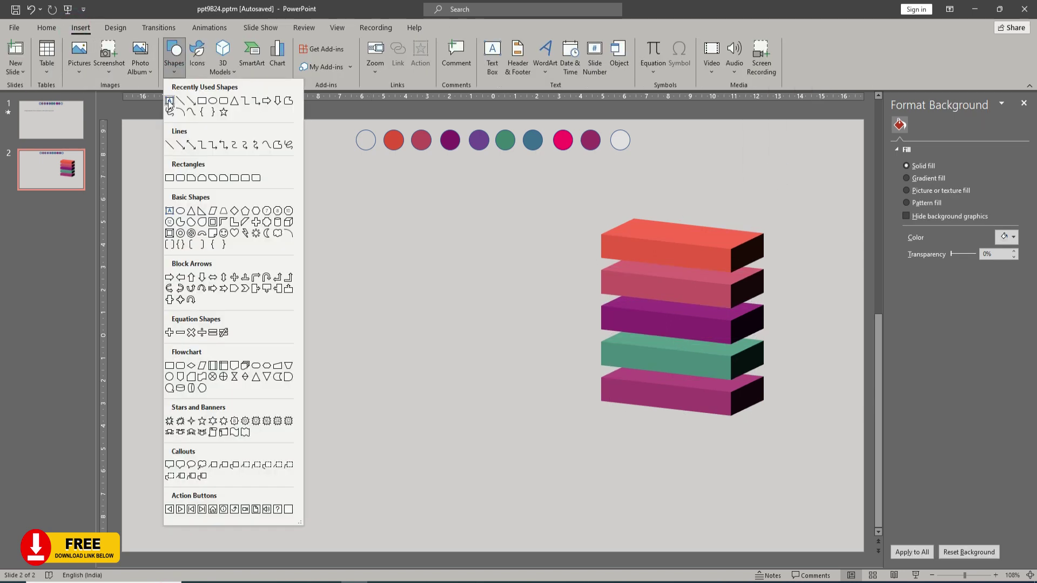
# - Add a text box on the bottom slab, tilted to match it, reading 'Level I'
pyautogui.click(169, 101)
pyautogui.moveTo(630, 385); pyautogui.dragTo(693, 403)
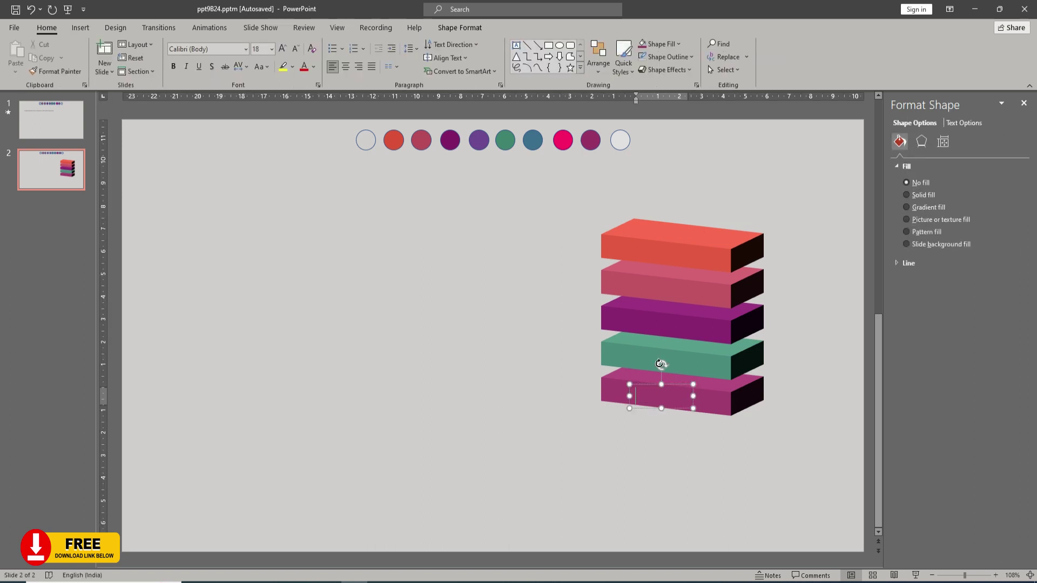
pyautogui.moveTo(659, 364); pyautogui.dragTo(664, 366)
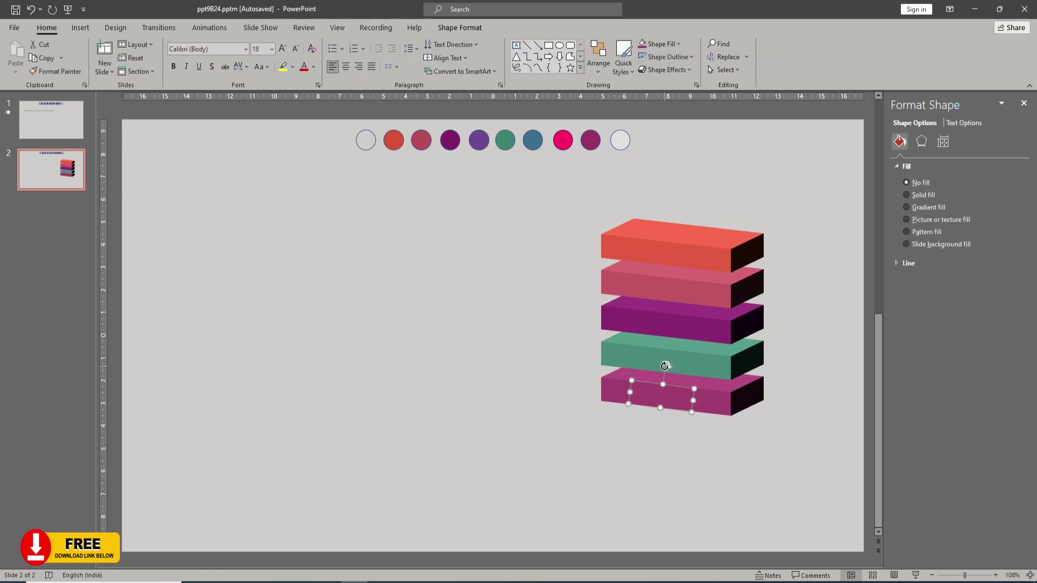
pyautogui.write('L')
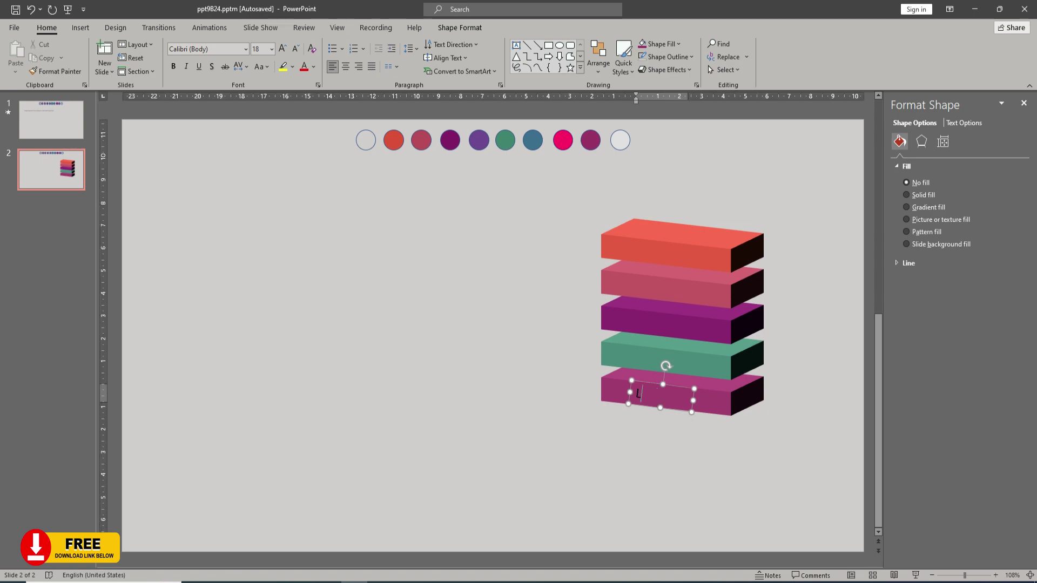
pyautogui.write('evel')
# - Set the label text to 14 pt Times New Roman
pyautogui.hotkey('shift', 'Left')
pyautogui.hotkey('shift', 'Left')
pyautogui.hotkey('shift', 'Left')
pyautogui.hotkey('shift', 'Left')
pyautogui.hotkey('shift', 'Left')
pyautogui.click(296, 50)
pyautogui.click(297, 51)
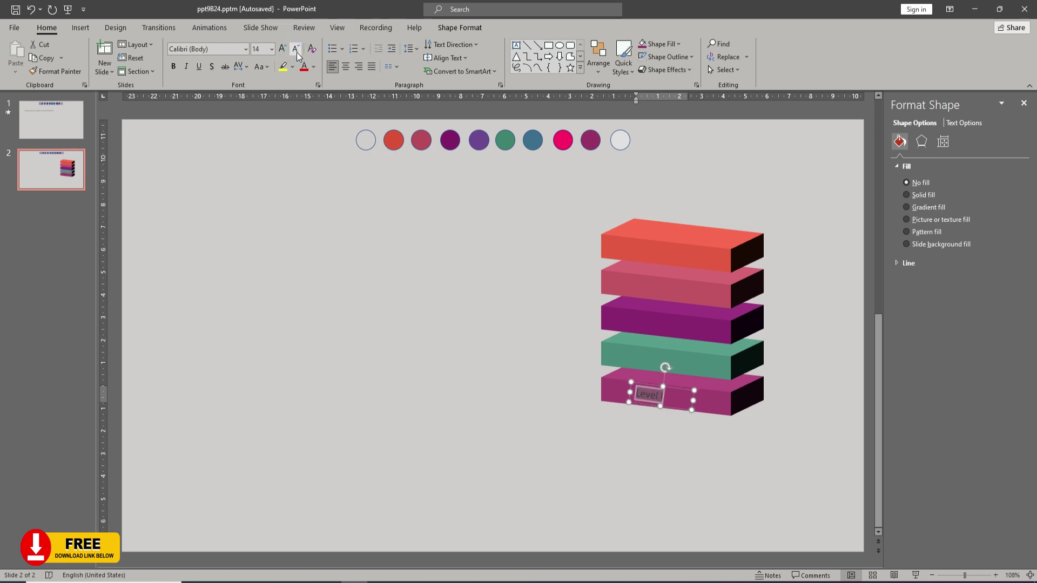
pyautogui.click(246, 49)
pyautogui.write('Times New Roman')
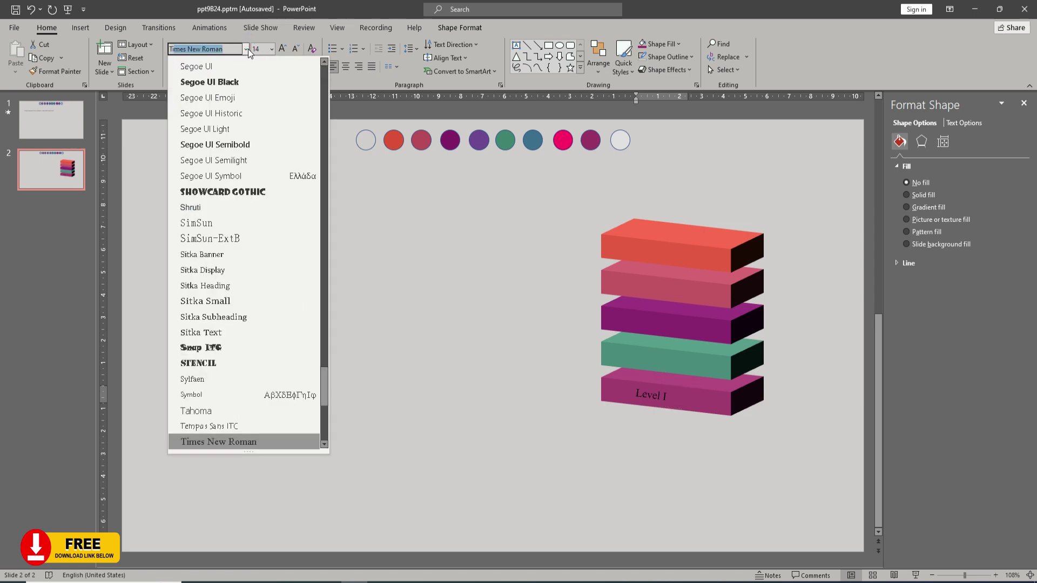
pyautogui.press('Return')
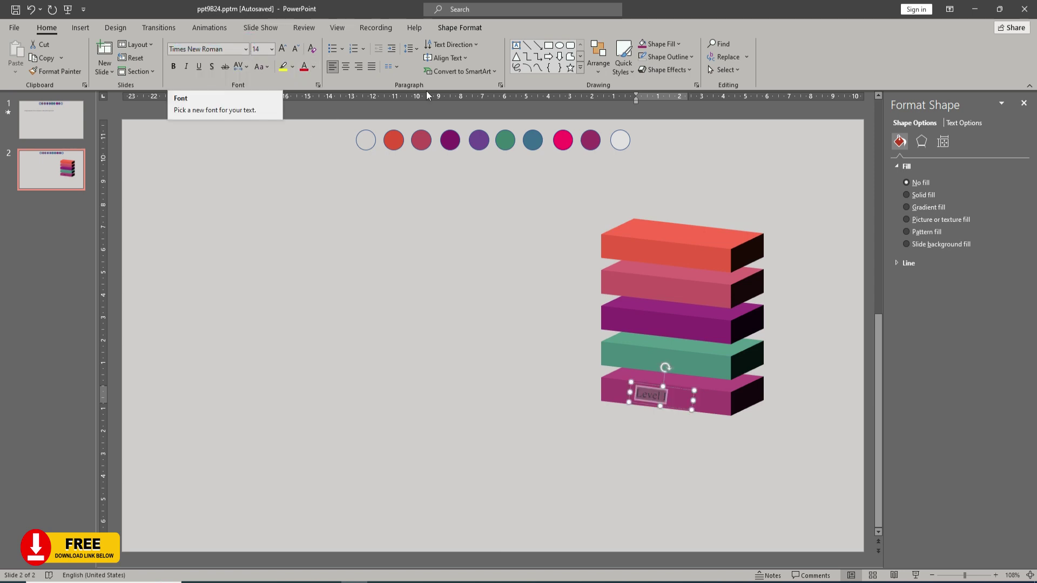
# - Make the Level I label text white and bold
pyautogui.click(679, 44)
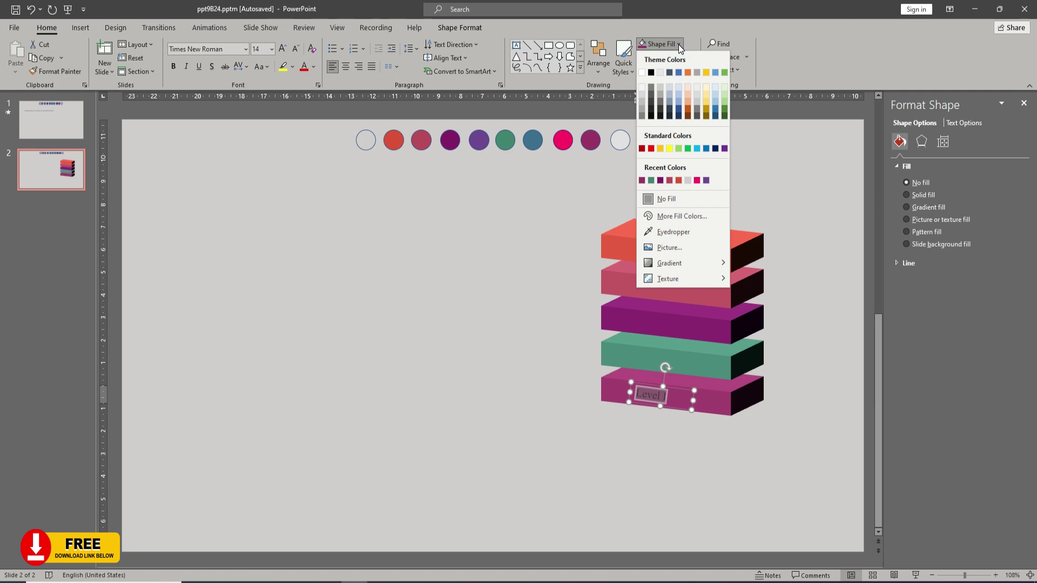
pyautogui.click(469, 27)
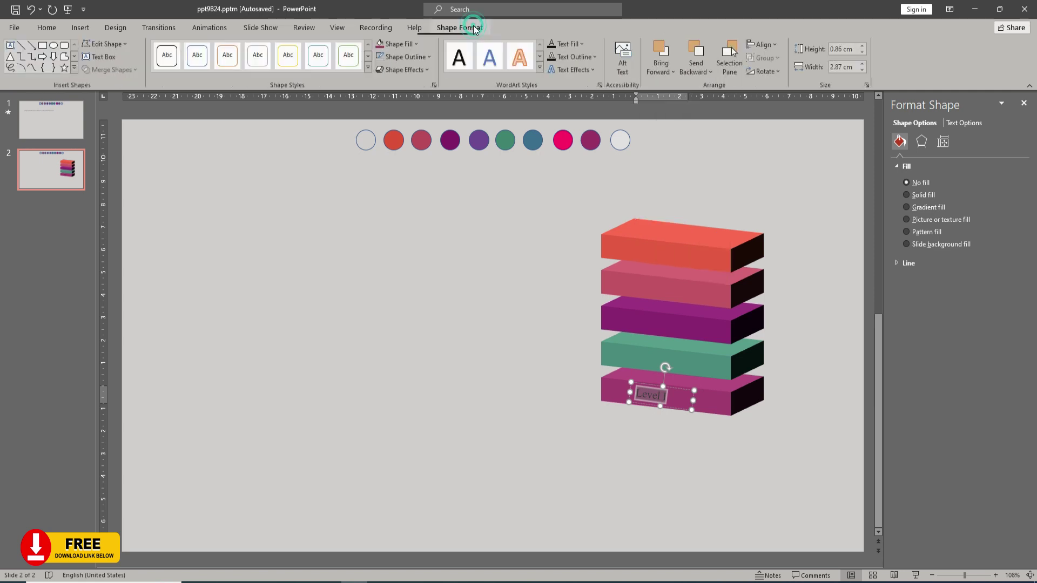
pyautogui.click(583, 43)
pyautogui.click(553, 86)
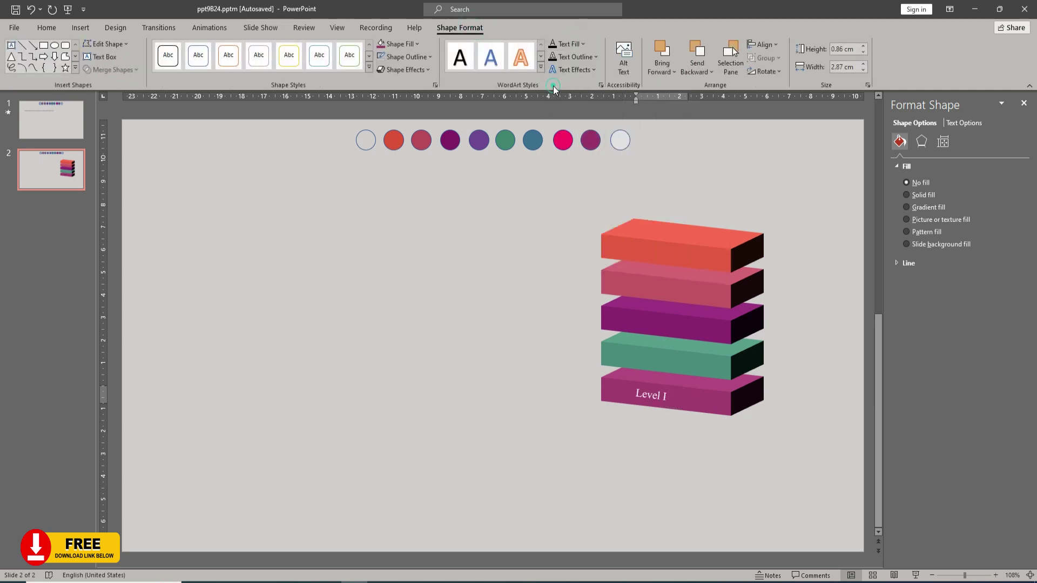
pyautogui.click(47, 28)
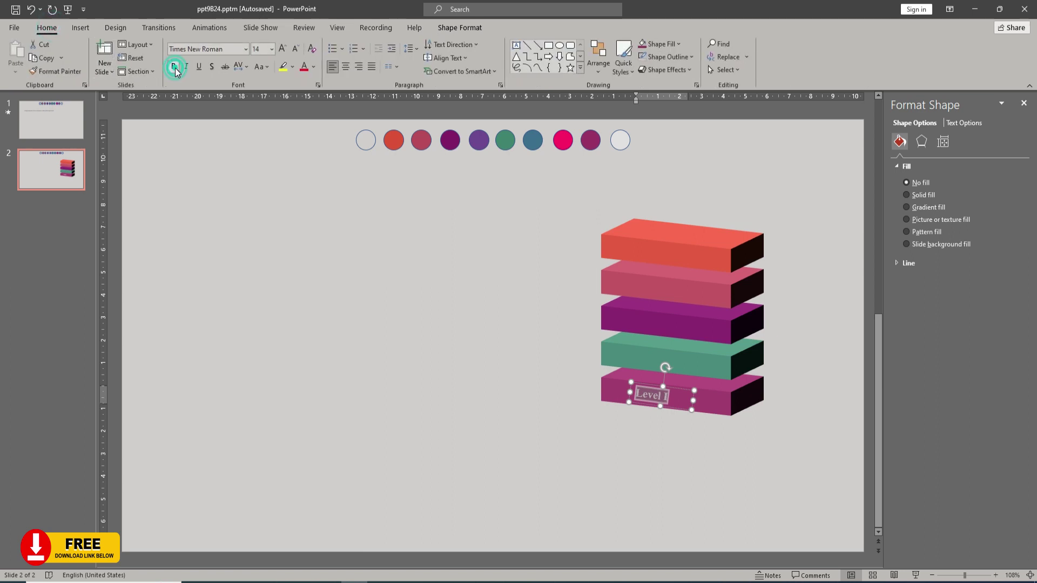
pyautogui.click(491, 417)
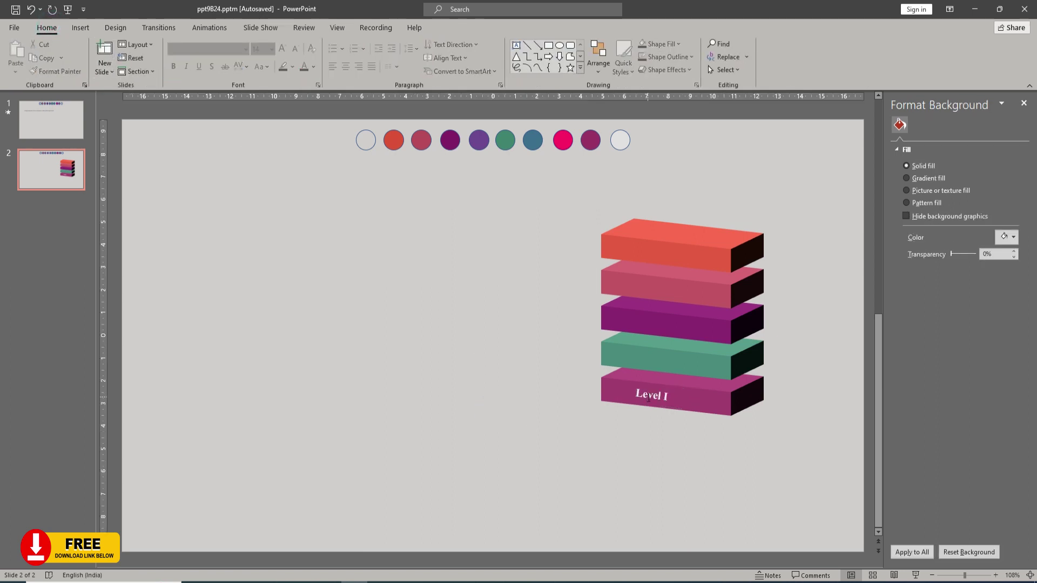
pyautogui.click(639, 389)
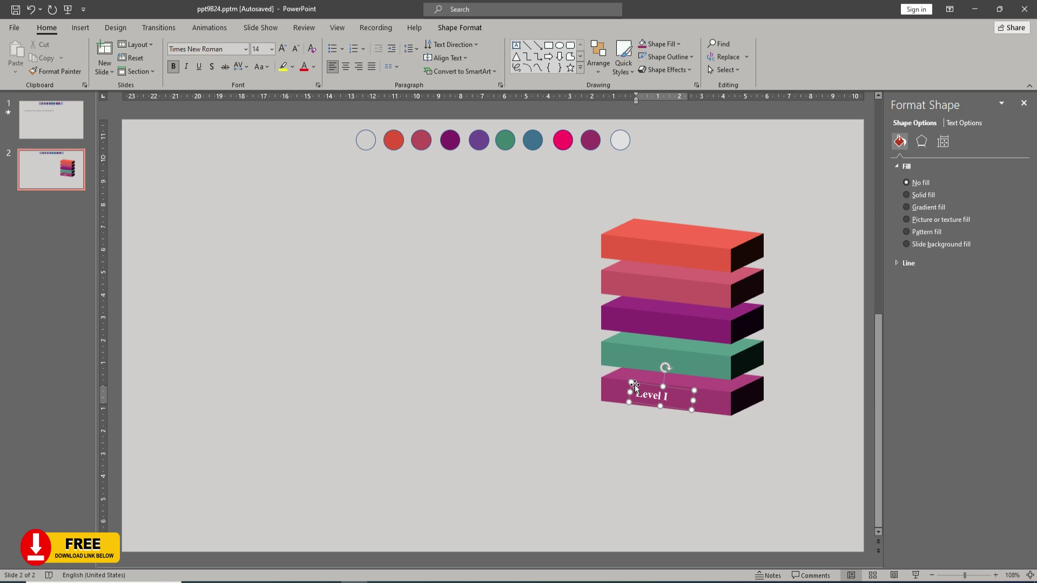
# - Copy the Level I label onto each of the four slabs above it
pyautogui.moveTo(634, 385); pyautogui.dragTo(638, 314)
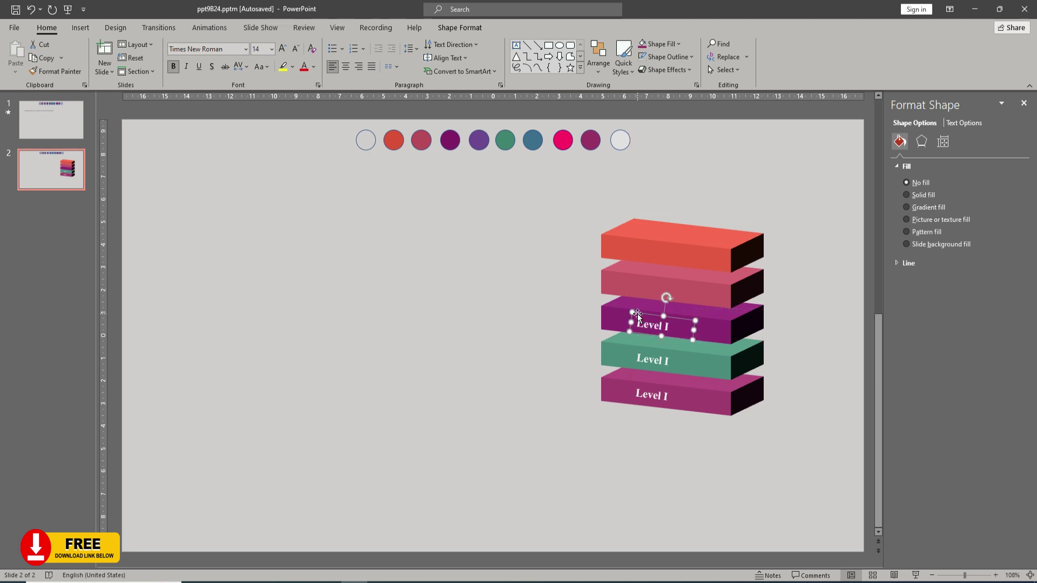
pyautogui.press('Up')
pyautogui.moveTo(637, 313); pyautogui.dragTo(640, 274)
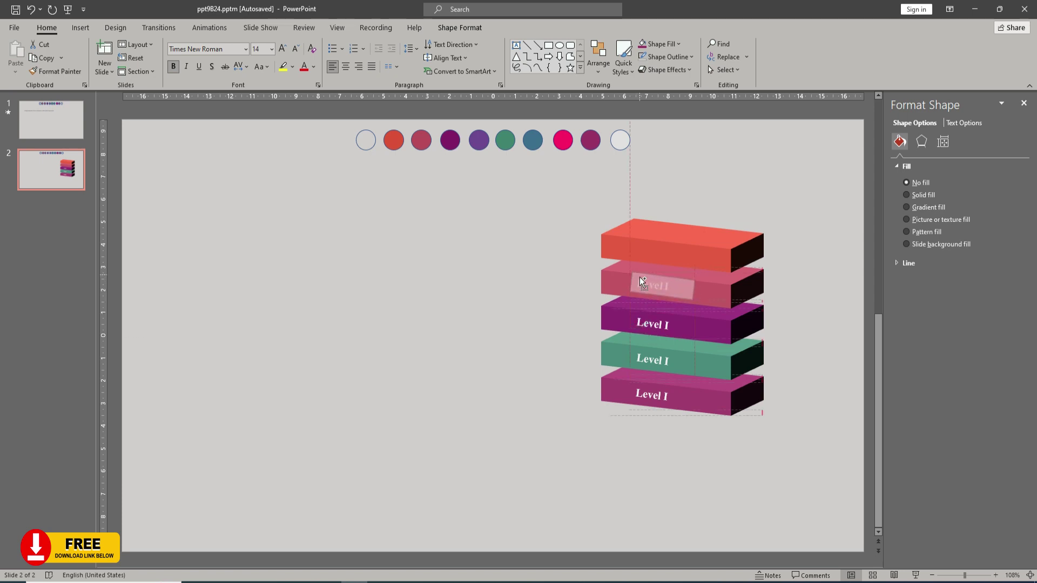
pyautogui.moveTo(640, 274); pyautogui.dragTo(638, 246)
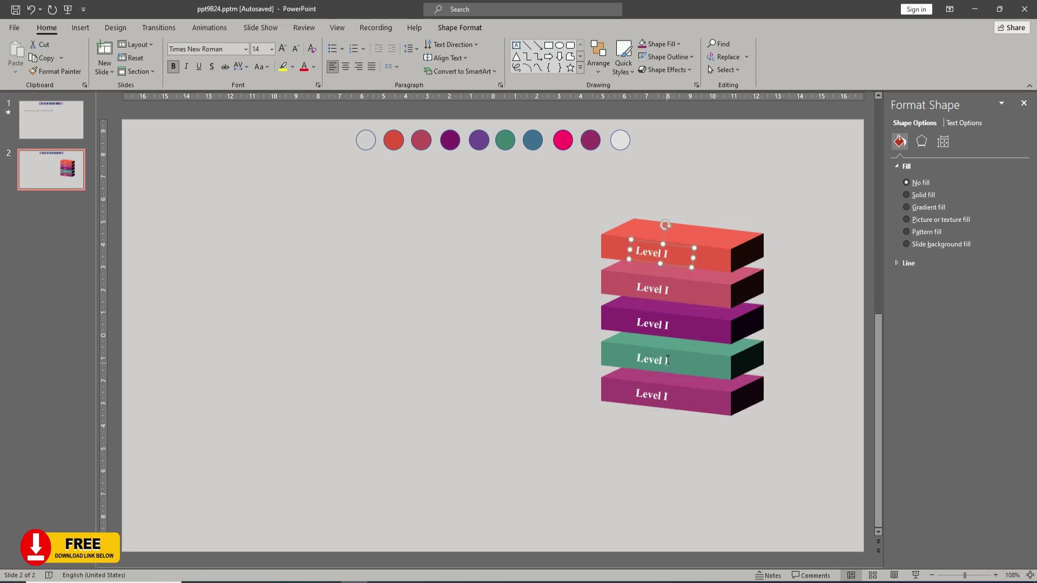
# - Edit the copied labels to read Level II, III, IV and V going upward
pyautogui.click(667, 358)
pyautogui.moveTo(683, 365); pyautogui.dragTo(683, 365)
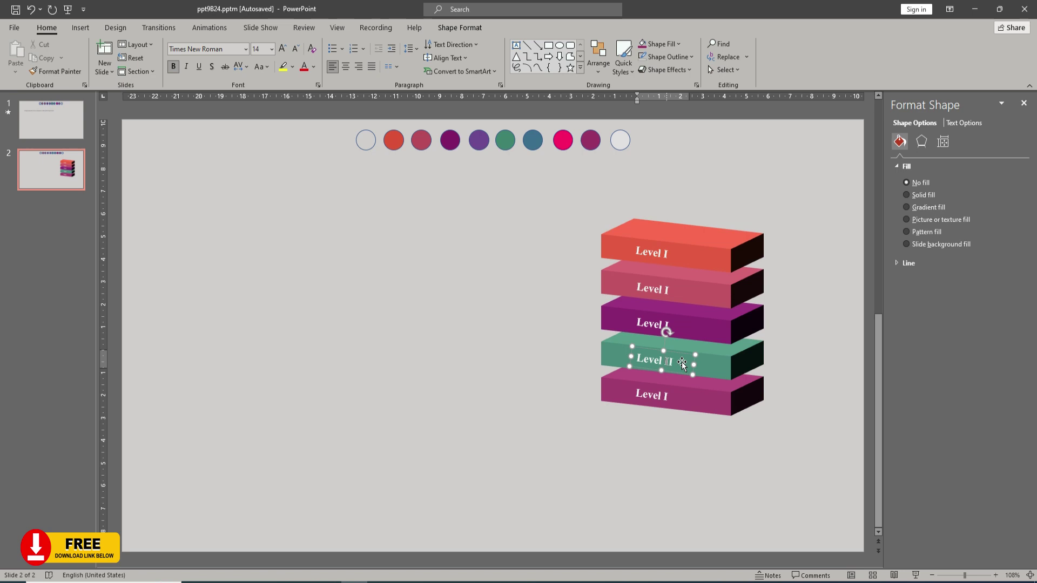
pyautogui.click(673, 327)
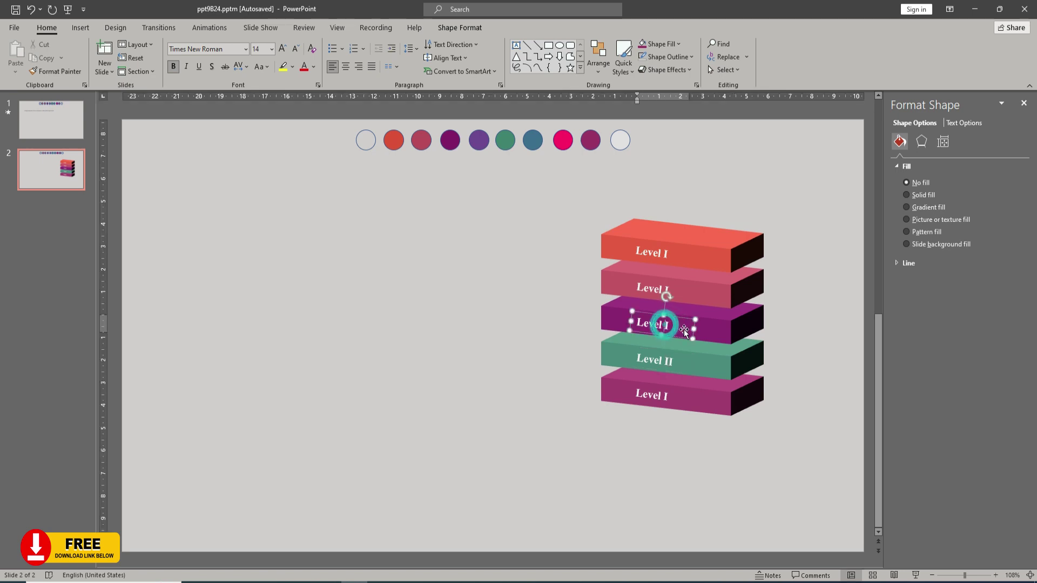
pyautogui.write('II')
pyautogui.click(680, 287)
pyautogui.click(666, 289)
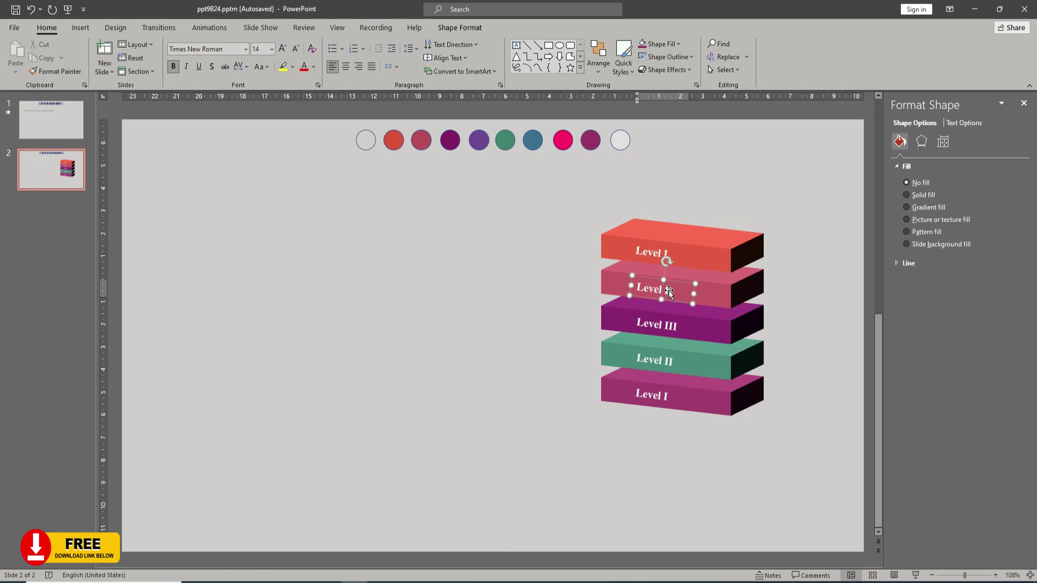
pyautogui.write('V')
pyautogui.click(670, 254)
pyautogui.hotkey('shift', 'Left')
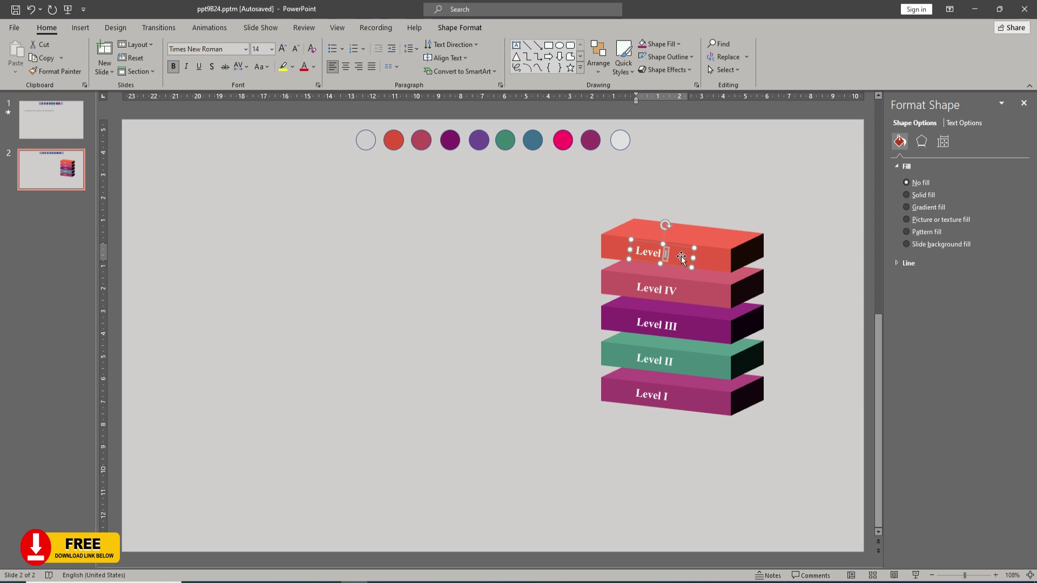
pyautogui.click(498, 259)
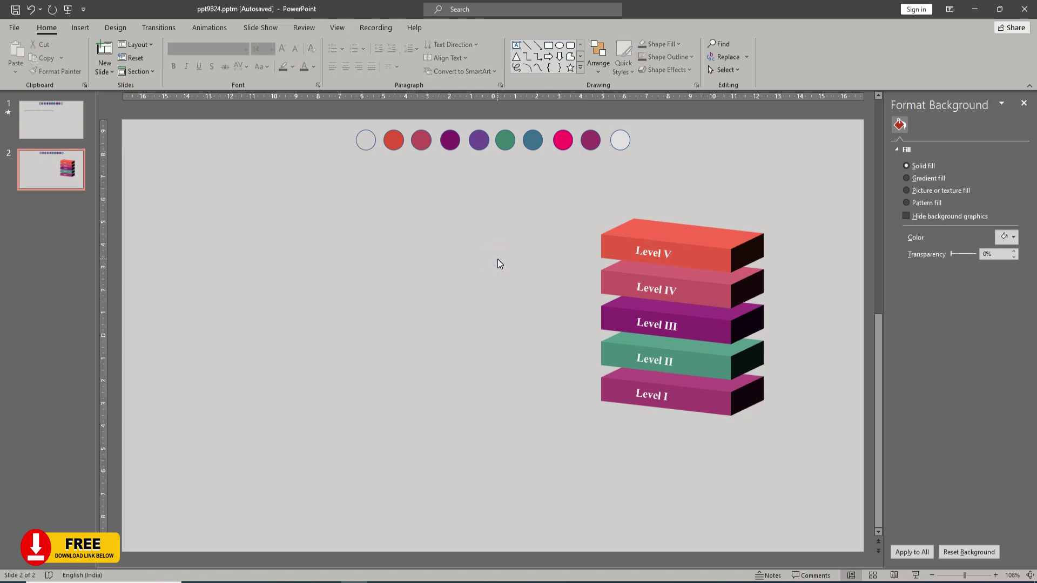
# - Search icons for 'Business' and insert the paperclip, bank, handshake, briefcase and bar-chart icons
pyautogui.click(81, 28)
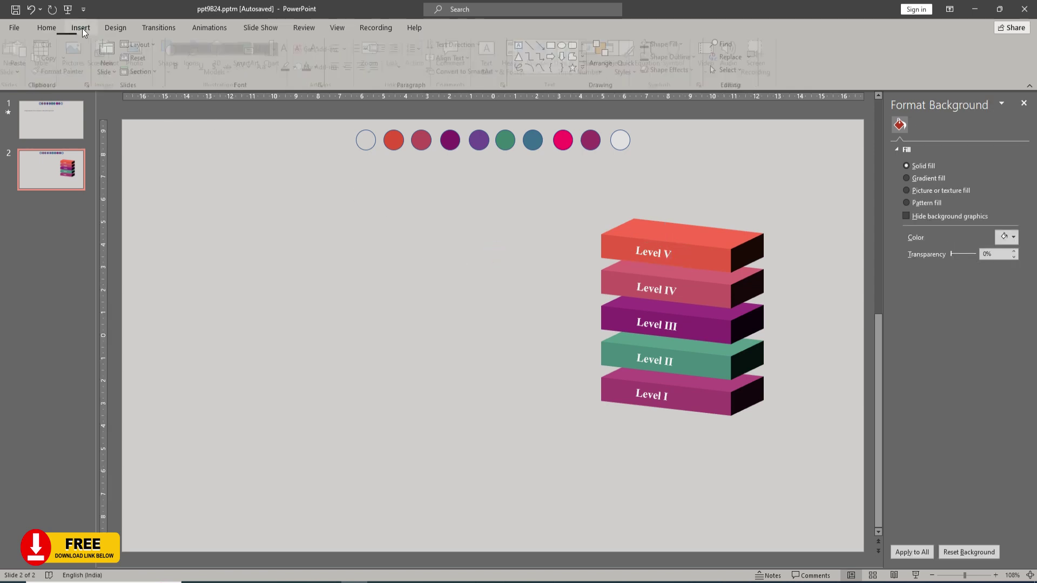
pyautogui.click(198, 54)
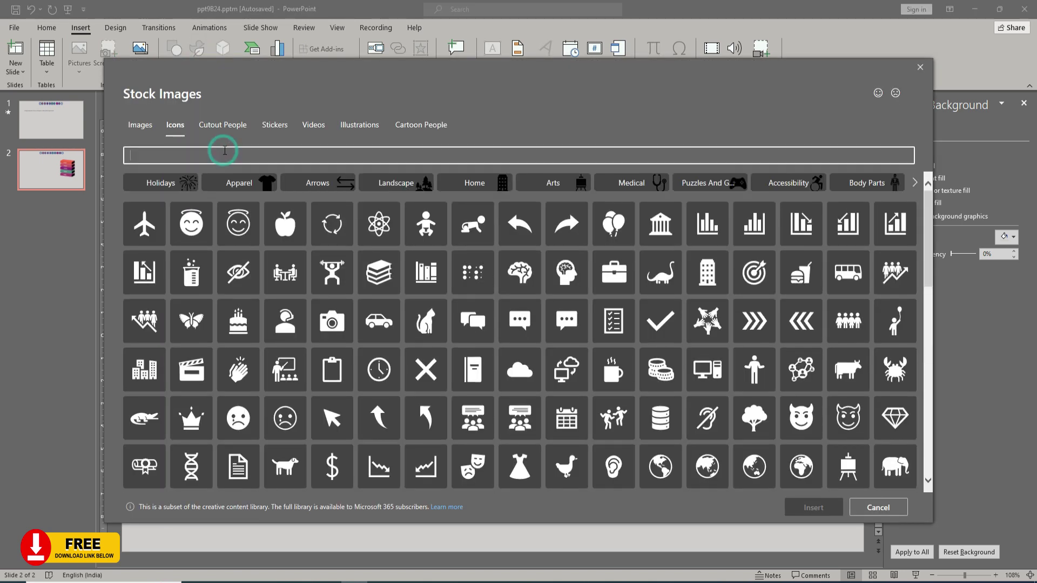
pyautogui.write('Business')
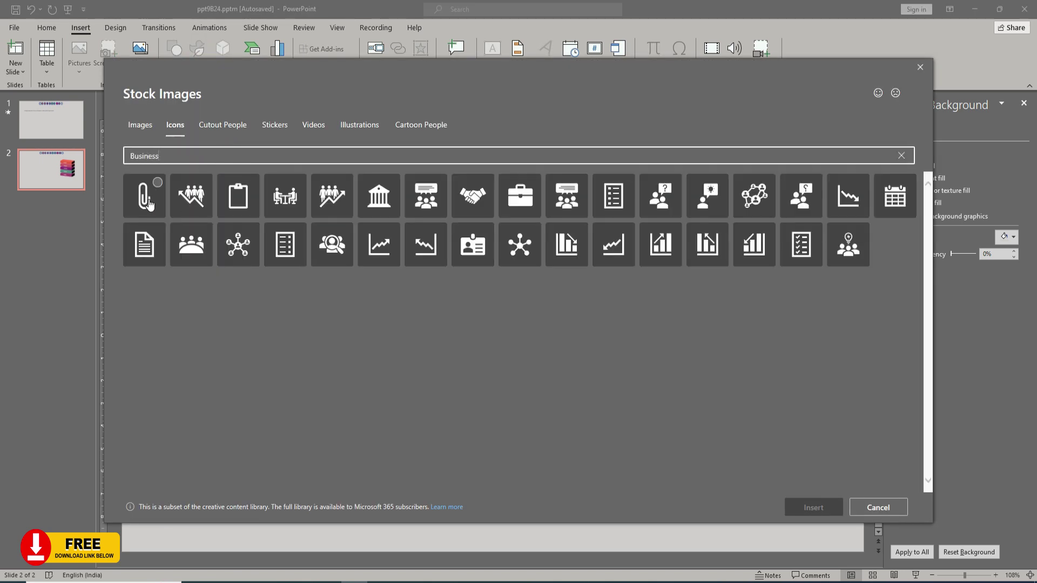
pyautogui.click(151, 203)
pyautogui.click(384, 199)
pyautogui.click(473, 197)
pyautogui.click(520, 197)
pyautogui.click(659, 248)
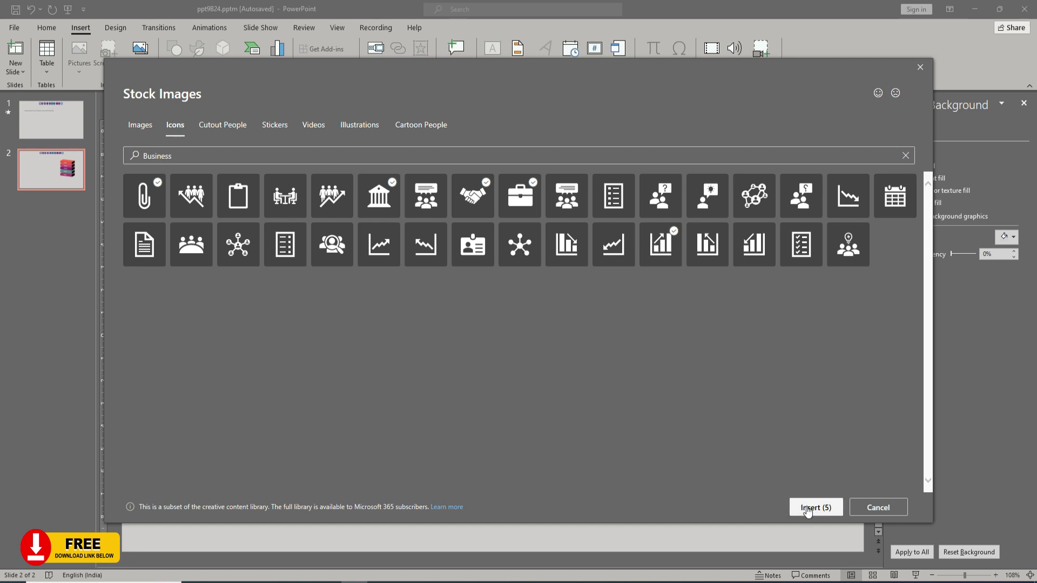
pyautogui.click(807, 507)
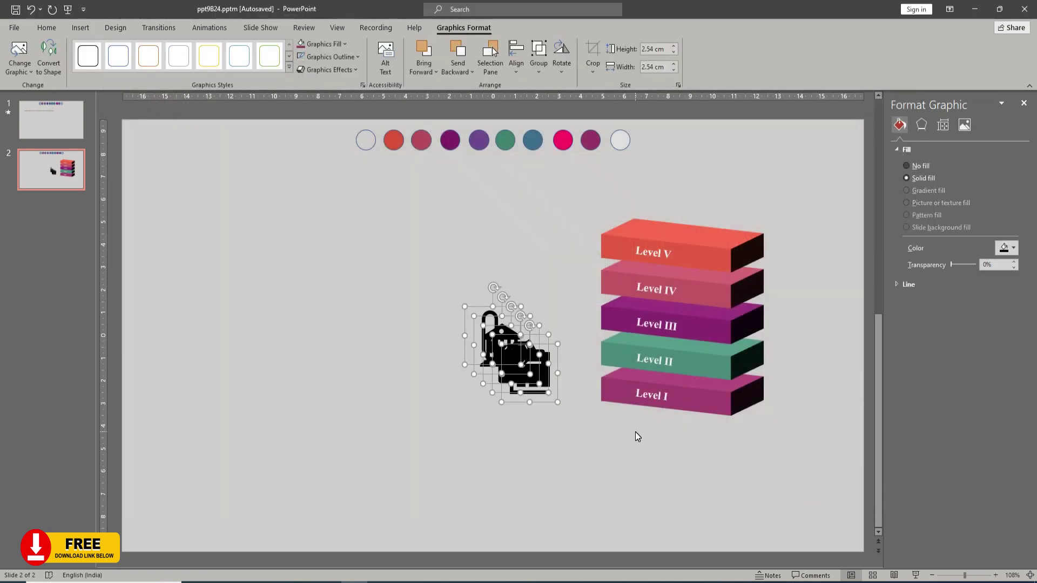
# - Shrink the five icons to 0.8 cm and give them a light fill colour
pyautogui.moveTo(675, 71); pyautogui.dragTo(676, 71)
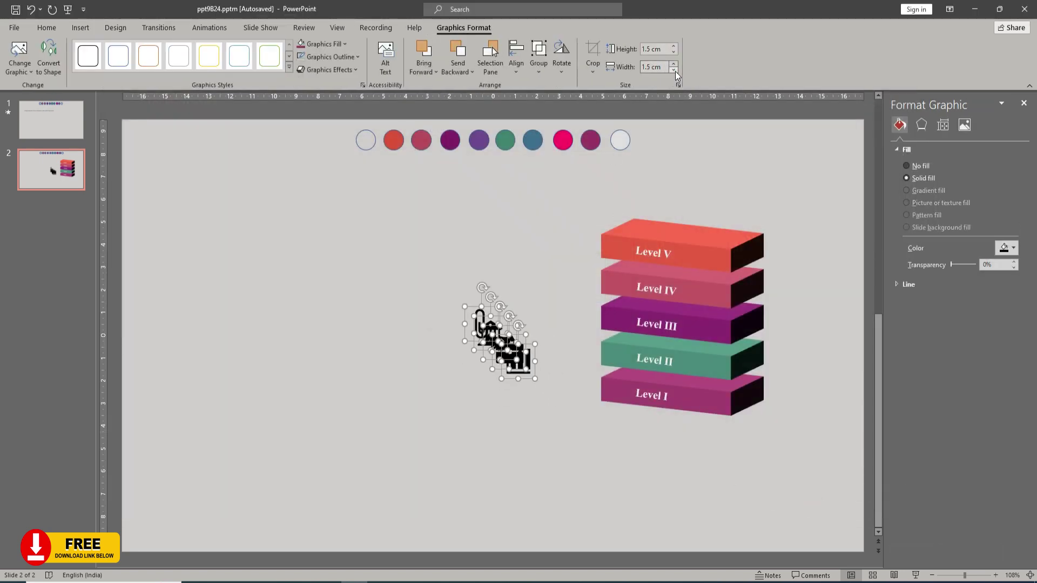
pyautogui.click(676, 71)
pyautogui.click(676, 71)
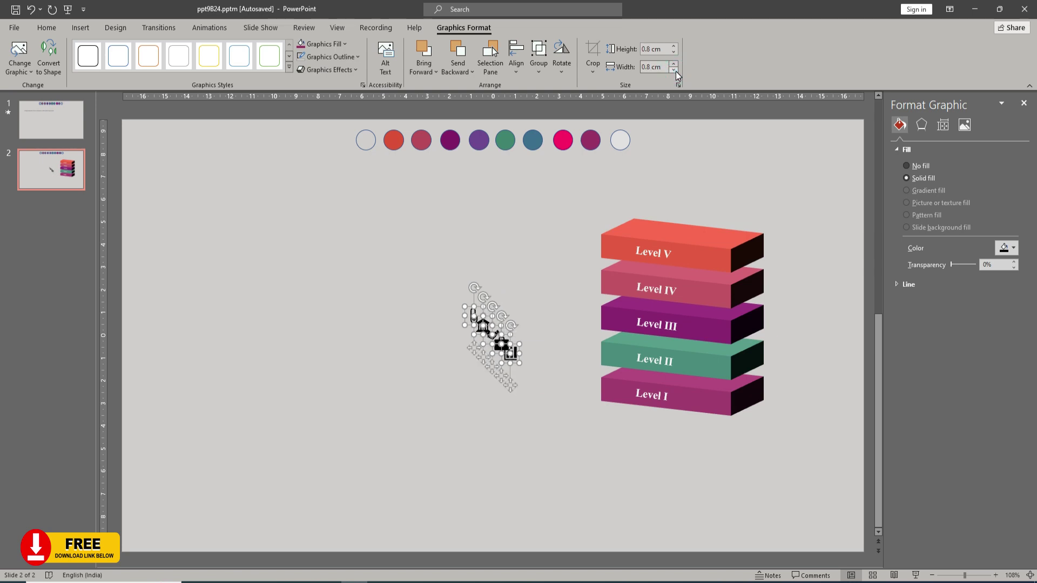
pyautogui.click(344, 44)
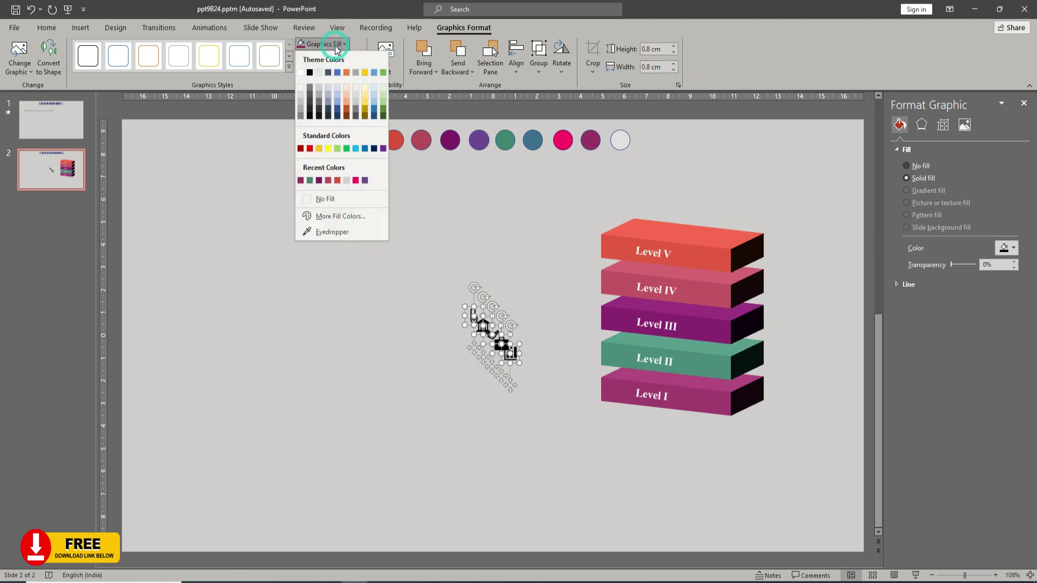
pyautogui.click(300, 85)
# - Place paperclip, briefcase, handshake, bank and chart icons on the Level I–V slabs respectively
pyautogui.click(398, 391)
pyautogui.moveTo(475, 317); pyautogui.dragTo(614, 389)
pyautogui.moveTo(512, 352)
pyautogui.mouseDown()
pyautogui.moveTo(550, 297)
pyautogui.moveTo(619, 236)
pyautogui.mouseUp()
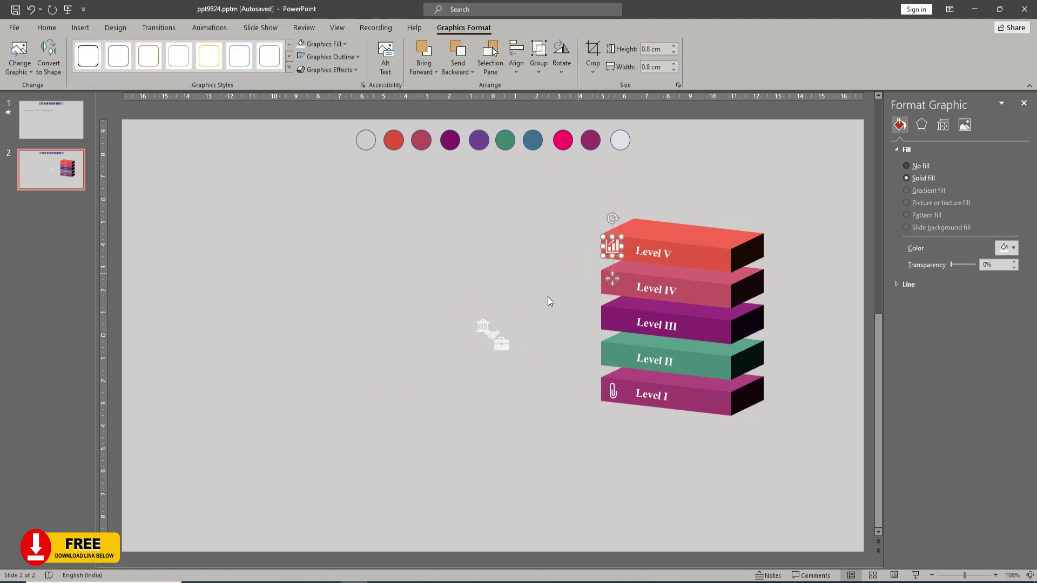
pyautogui.moveTo(504, 345); pyautogui.dragTo(617, 353)
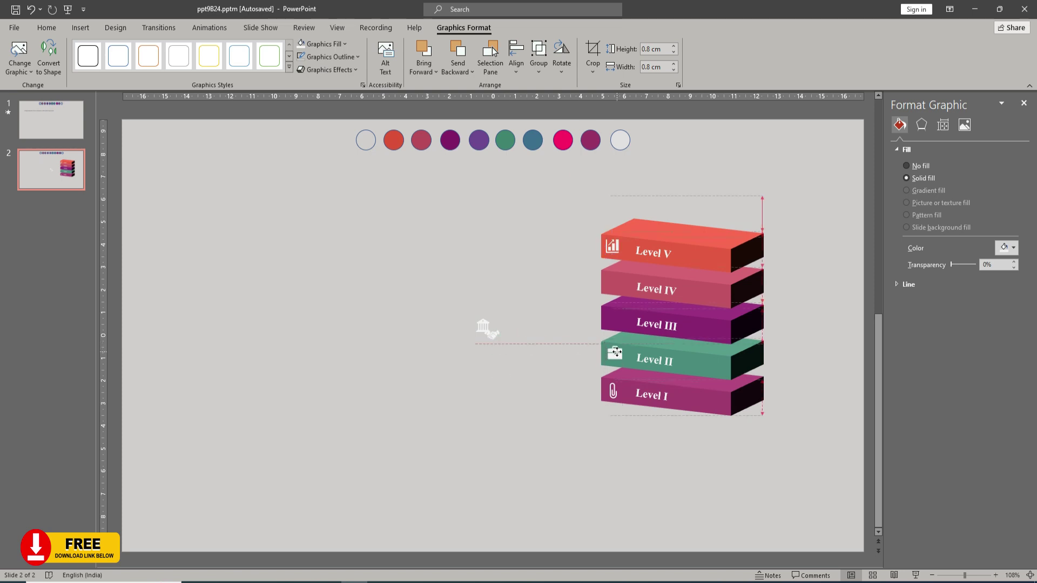
pyautogui.click(493, 336)
pyautogui.moveTo(493, 336); pyautogui.dragTo(613, 320)
pyautogui.moveTo(483, 325); pyautogui.dragTo(617, 285)
pyautogui.click(516, 286)
pyautogui.moveTo(611, 245); pyautogui.dragTo(611, 246)
pyautogui.click(612, 247)
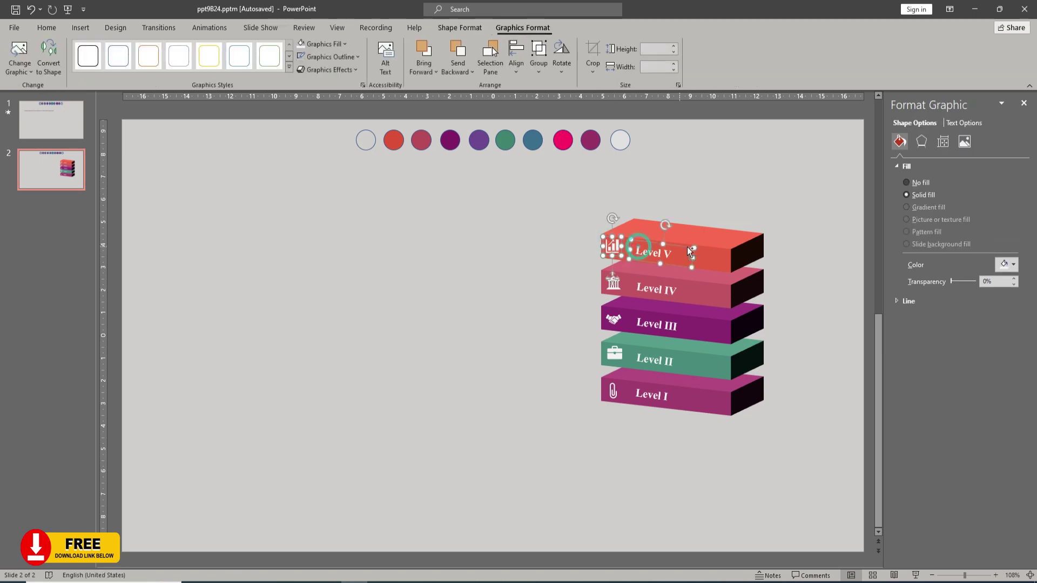
# - Group the Level V and Level IV icons with their Level labels
pyautogui.rightClick(616, 246)
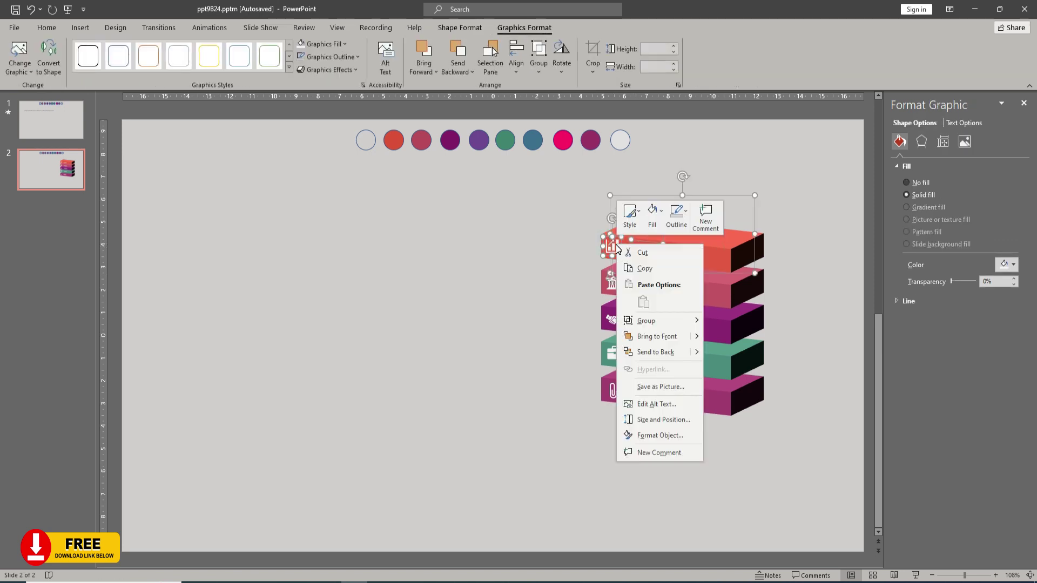
pyautogui.click(646, 320)
pyautogui.click(717, 323)
pyautogui.click(614, 284)
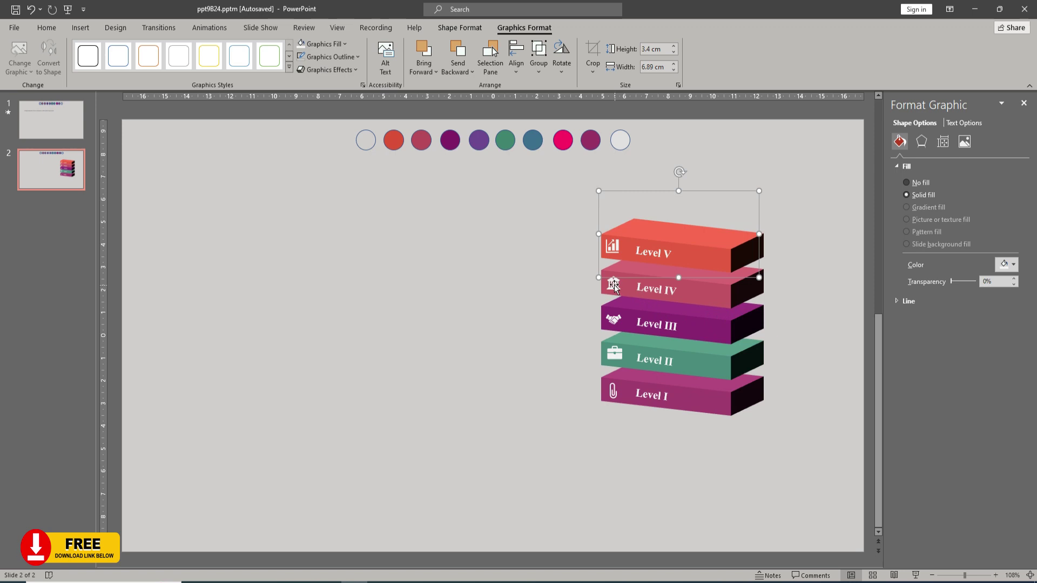
pyautogui.keyDown('shift'); pyautogui.click(648, 288); pyautogui.keyUp('shift')
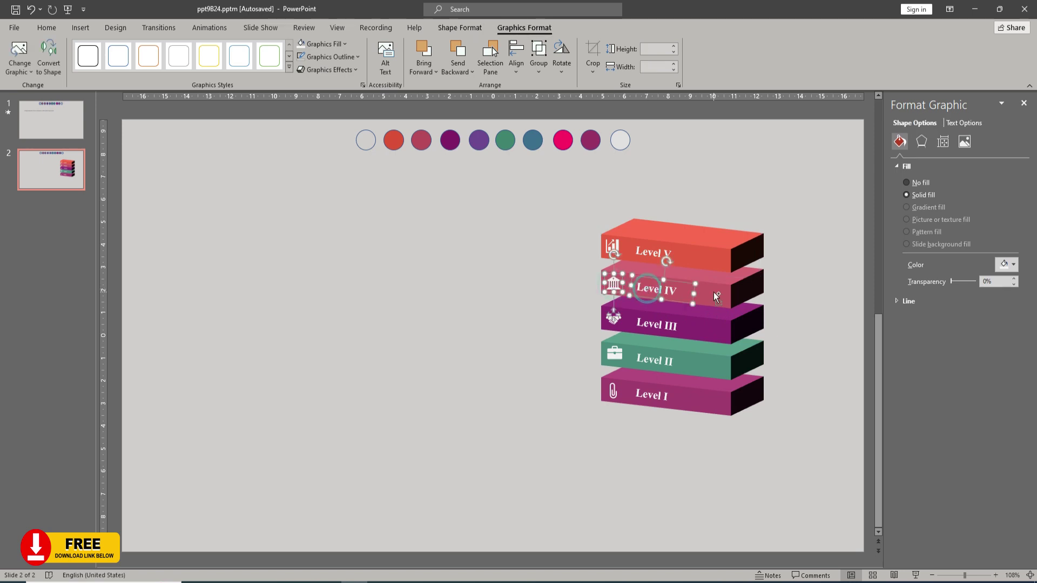
pyautogui.rightClick(616, 283)
pyautogui.click(717, 361)
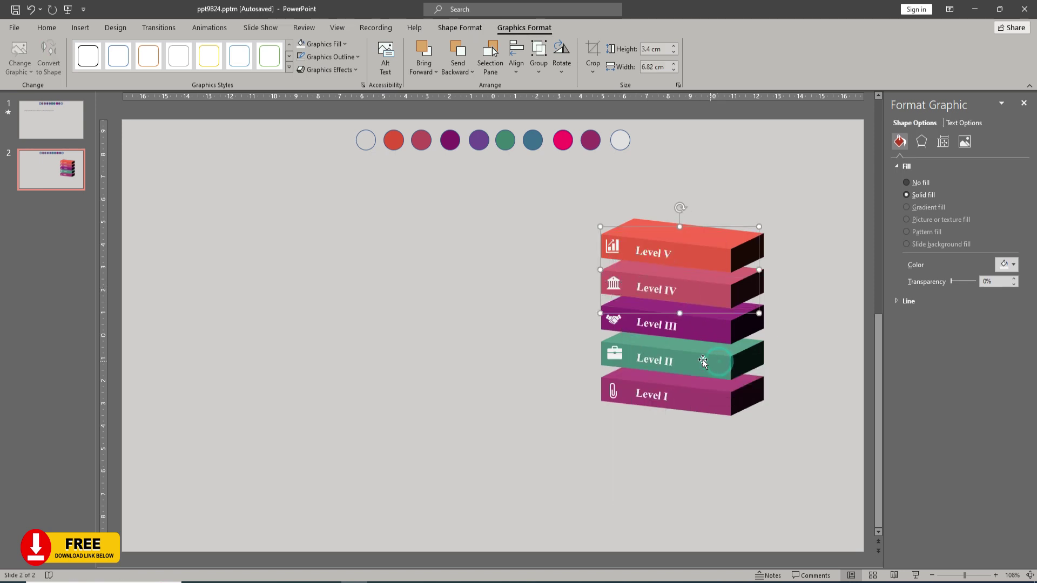
# - Group the Level III, Level II and Level I icons with their labels and slabs
pyautogui.click(614, 319)
pyautogui.keyDown('shift'); pyautogui.click(651, 324); pyautogui.keyUp('shift')
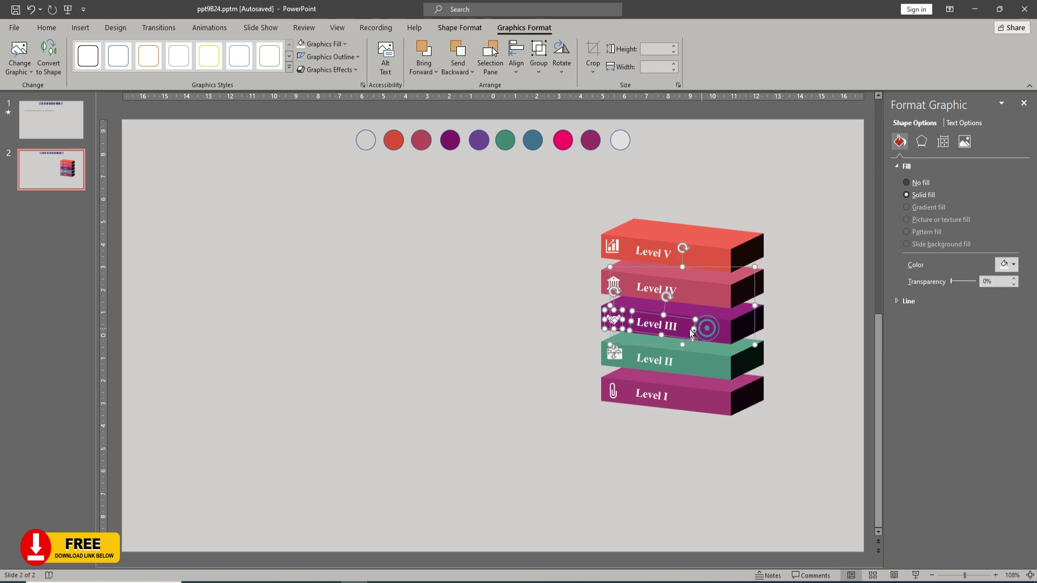
pyautogui.rightClick(617, 319)
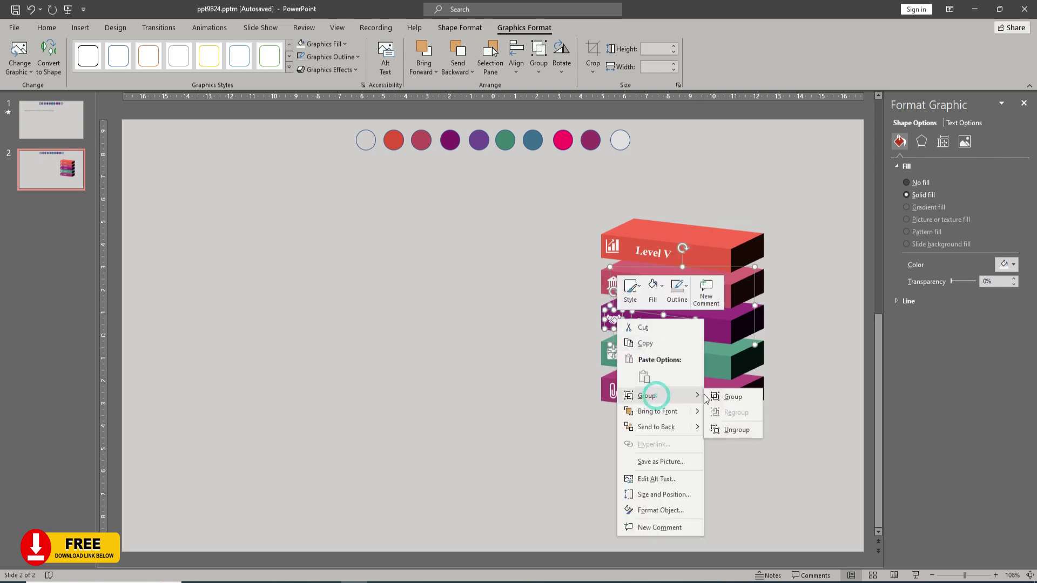
pyautogui.moveTo(647, 395)
pyautogui.click(715, 395)
pyautogui.click(618, 358)
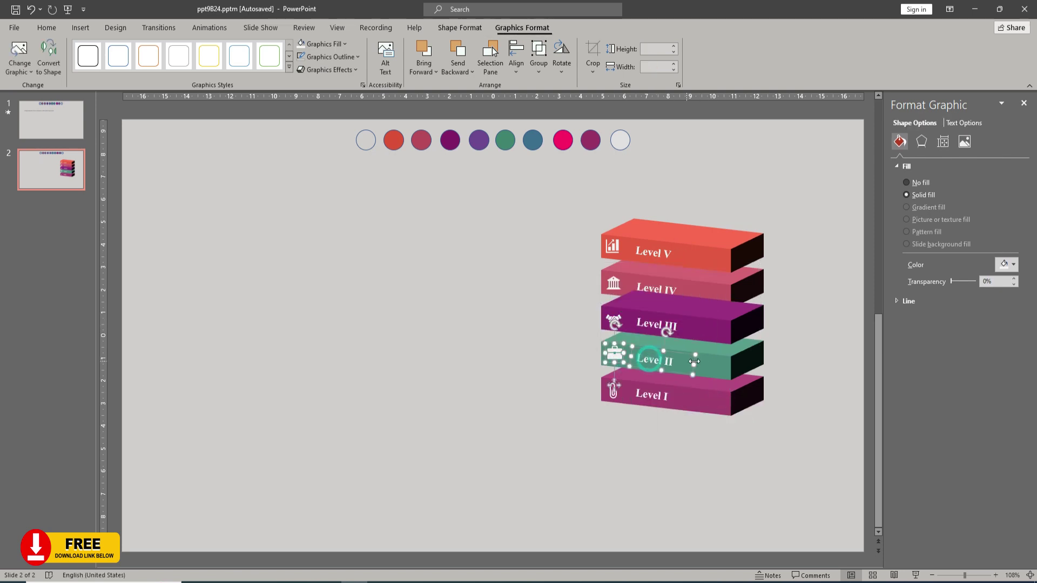
pyautogui.rightClick(619, 354)
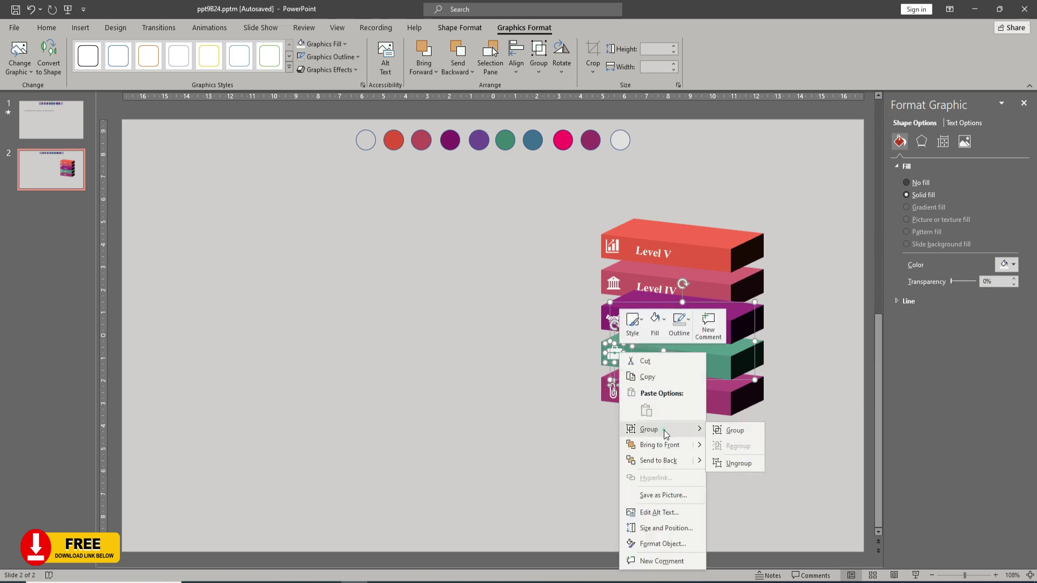
pyautogui.click(719, 426)
pyautogui.click(614, 392)
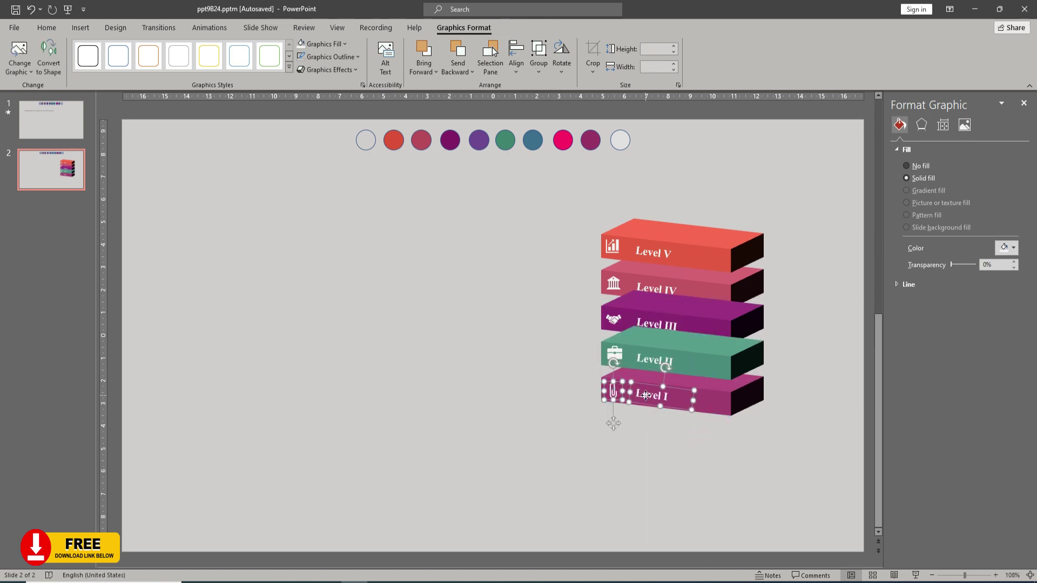
pyautogui.rightClick(614, 393)
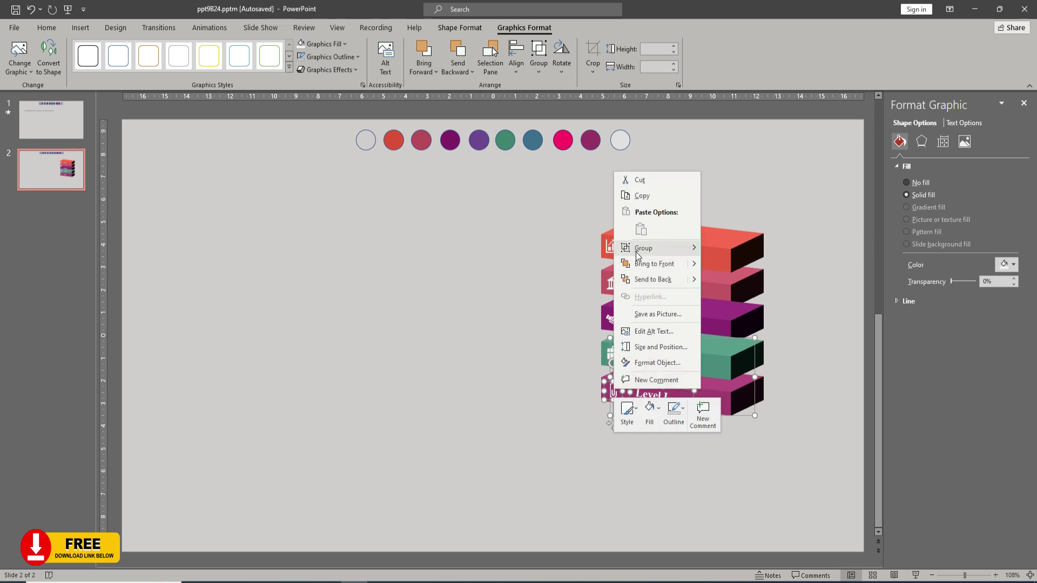
pyautogui.click(721, 252)
pyautogui.click(549, 327)
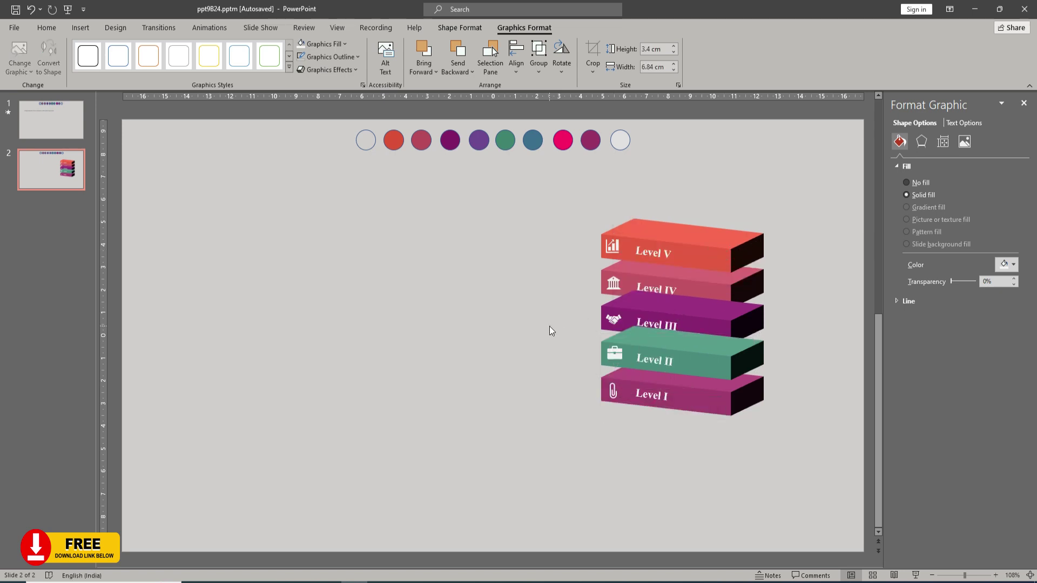
# - Send the Level II graphic, then the Level I graphic, to the back
pyautogui.click(689, 351)
pyautogui.rightClick(689, 352)
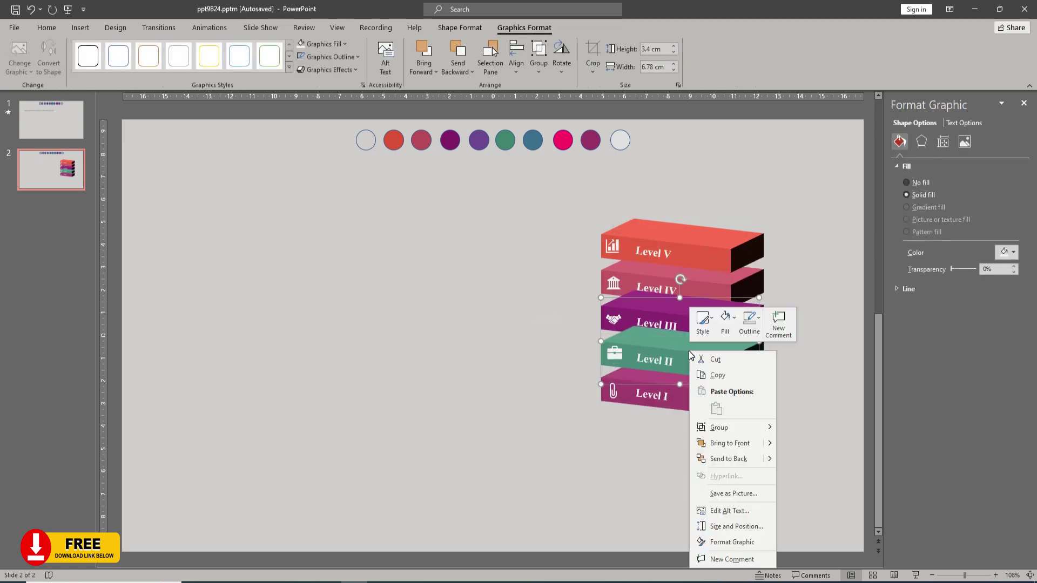
pyautogui.click(719, 460)
pyautogui.click(696, 398)
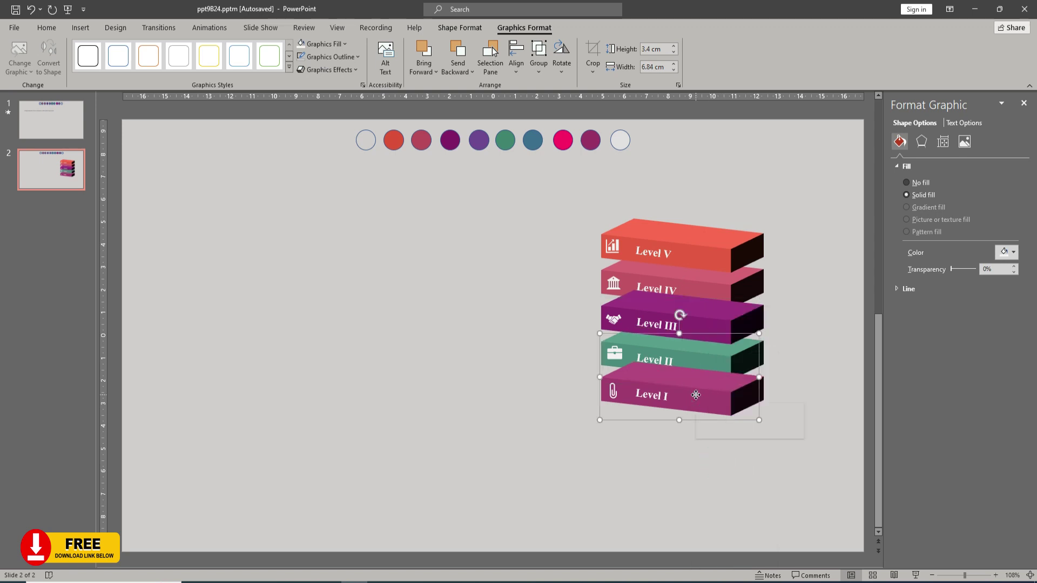
pyautogui.rightClick(696, 398)
pyautogui.click(727, 283)
pyautogui.click(797, 377)
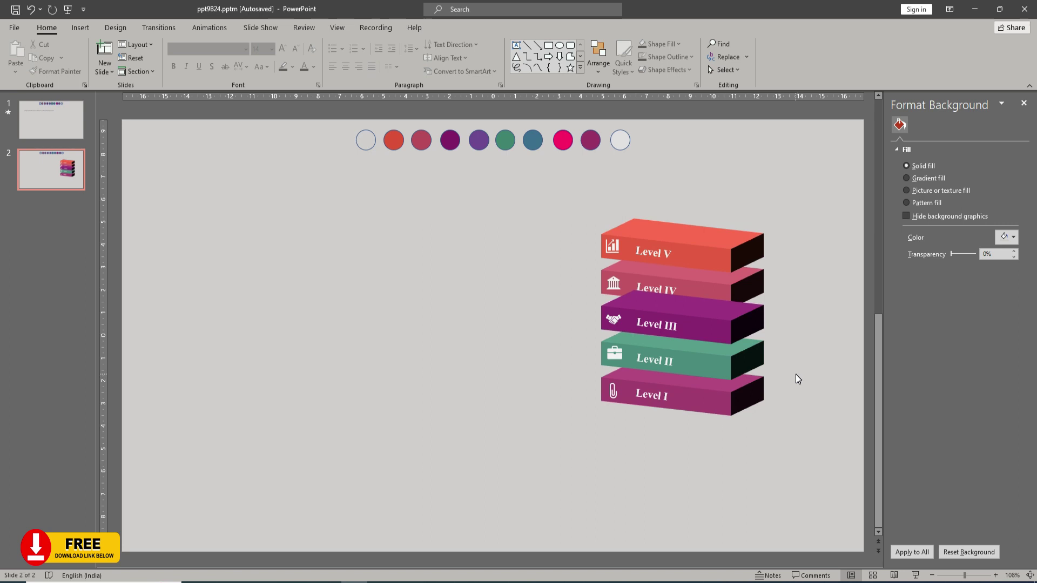
# - Give the Level I graphic an outer shadow: 147% size, 29 pt blur, 78° angle, 45 pt distance
pyautogui.click(712, 396)
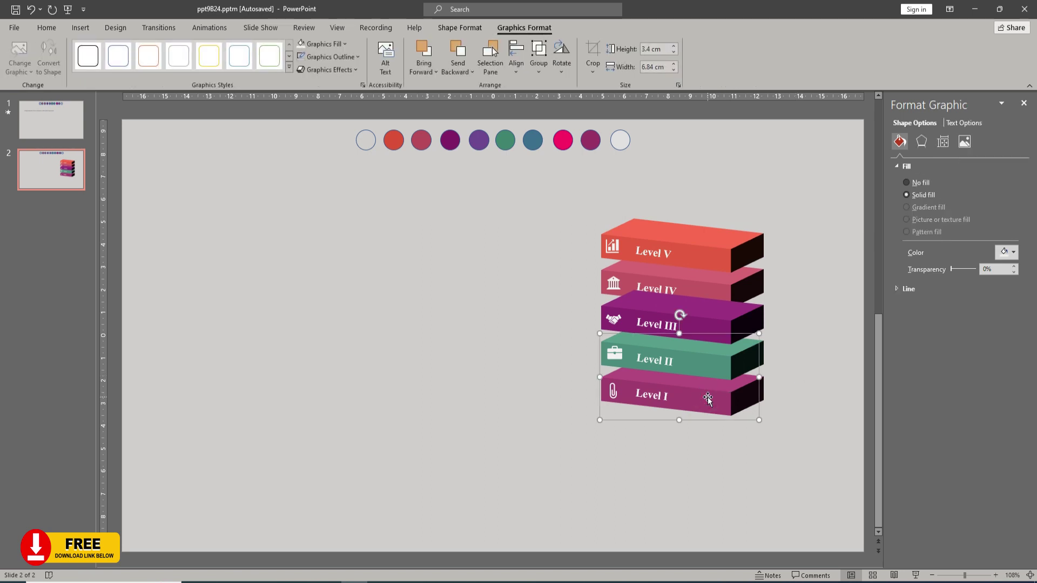
pyautogui.click(922, 142)
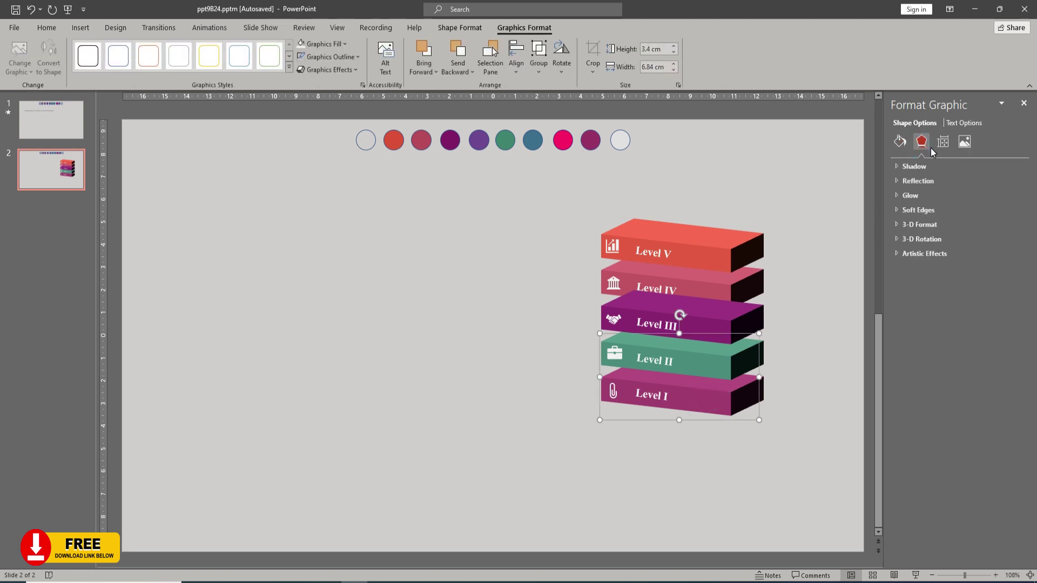
pyautogui.click(916, 167)
pyautogui.click(1006, 183)
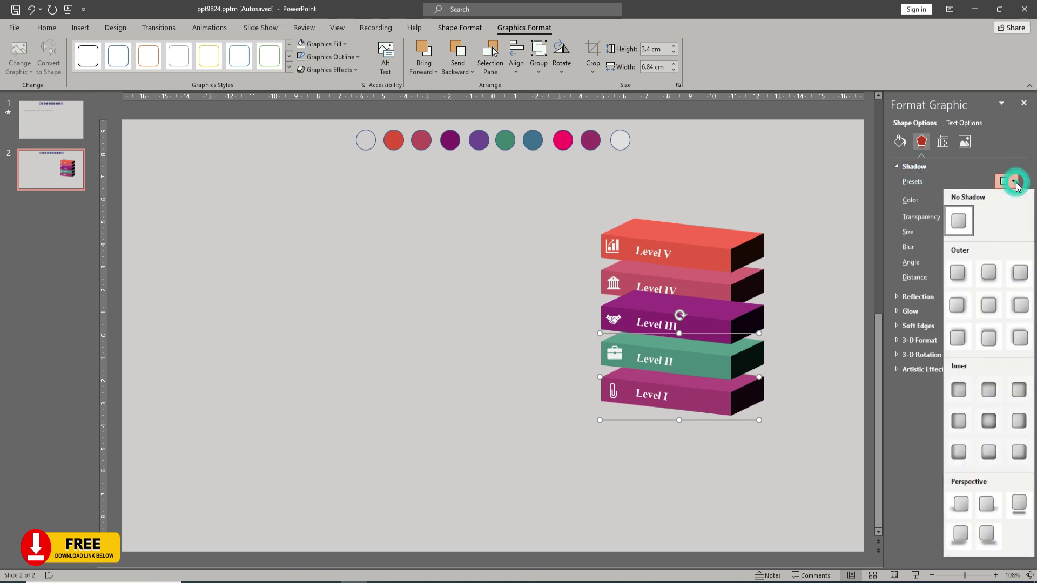
pyautogui.click(989, 307)
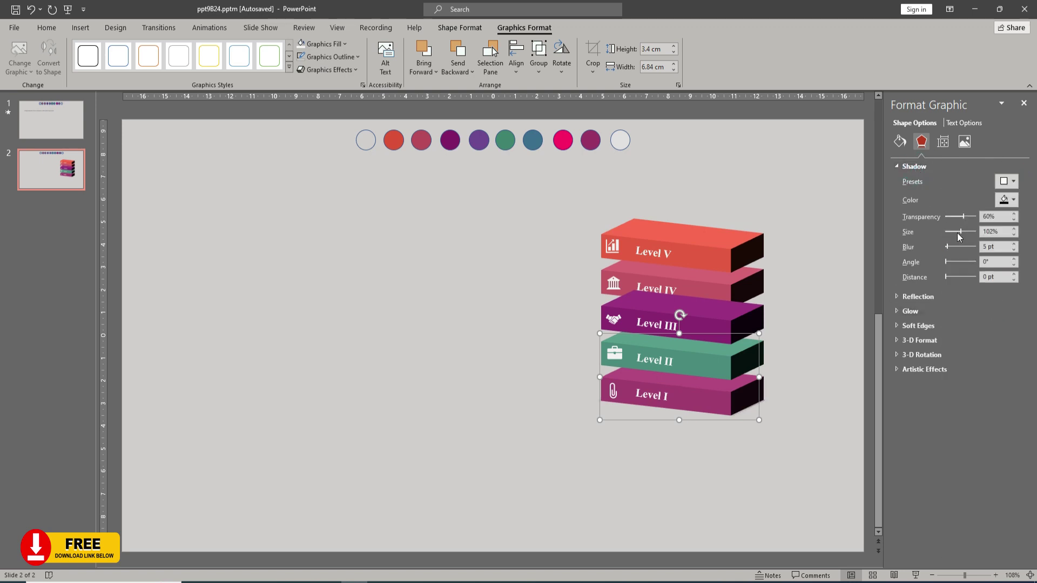
pyautogui.moveTo(961, 232); pyautogui.dragTo(970, 239)
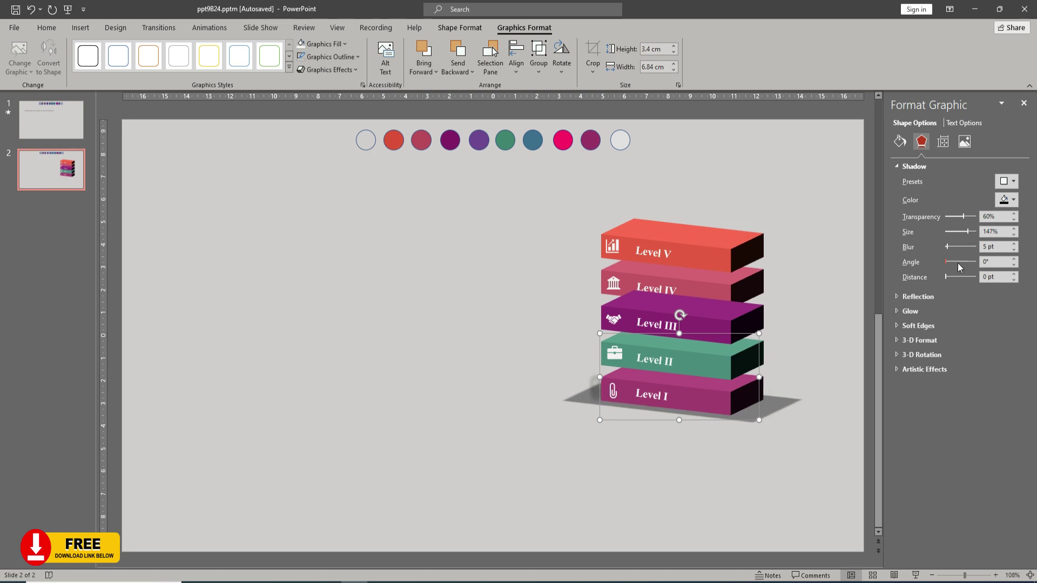
pyautogui.moveTo(948, 247); pyautogui.dragTo(968, 218)
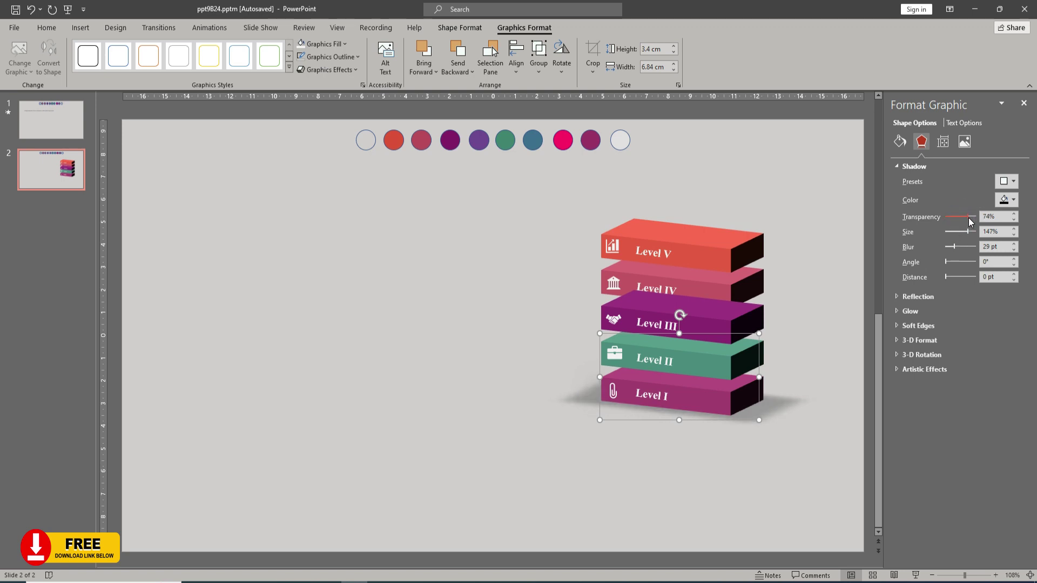
pyautogui.moveTo(946, 262); pyautogui.dragTo(952, 264)
pyautogui.moveTo(949, 277); pyautogui.dragTo(954, 277)
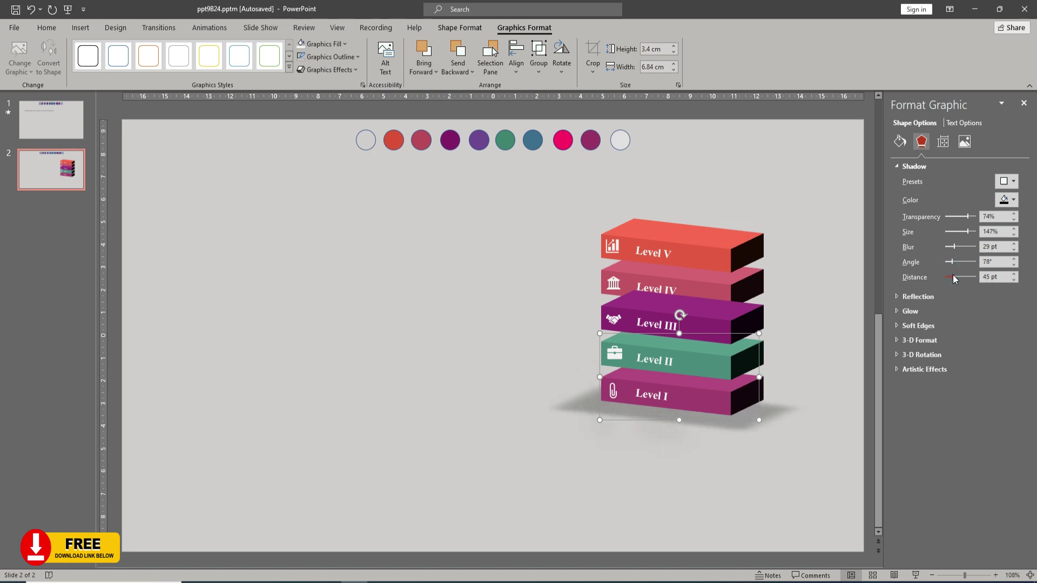
pyautogui.click(806, 303)
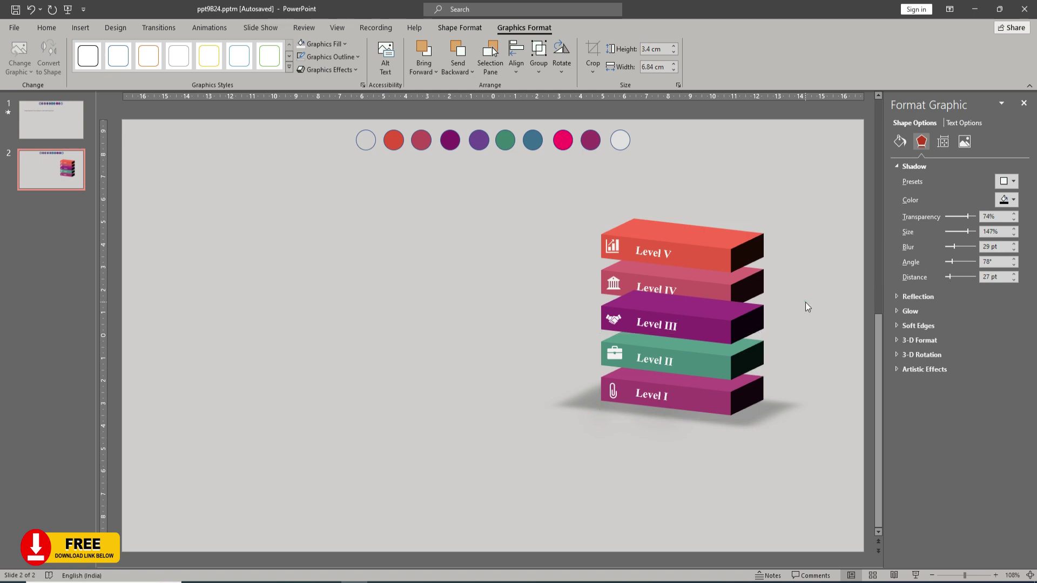
pyautogui.click(1023, 106)
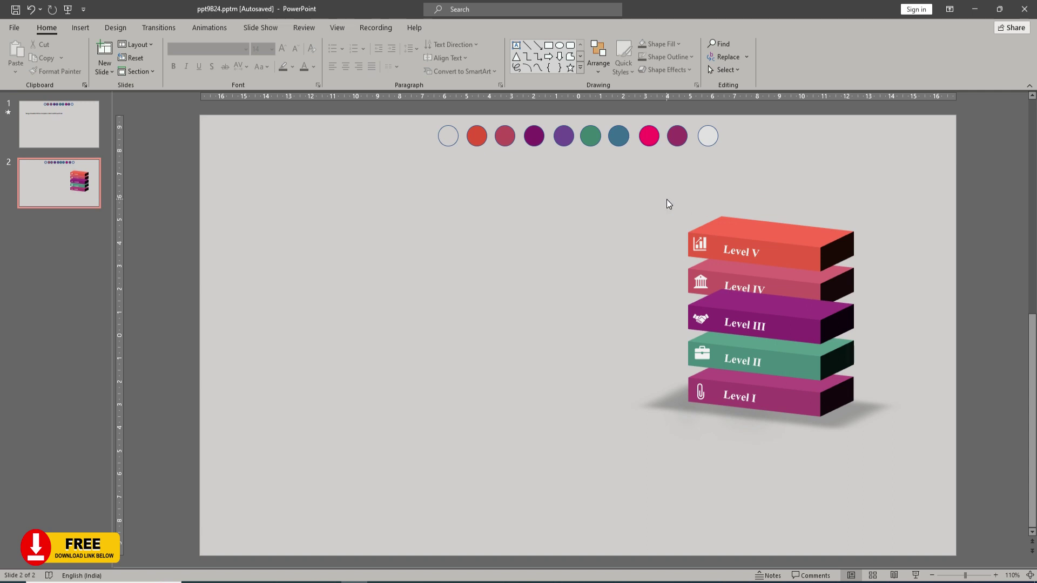
# - Select the Level II slab part within the stack graphic
pyautogui.rightClick(749, 309)
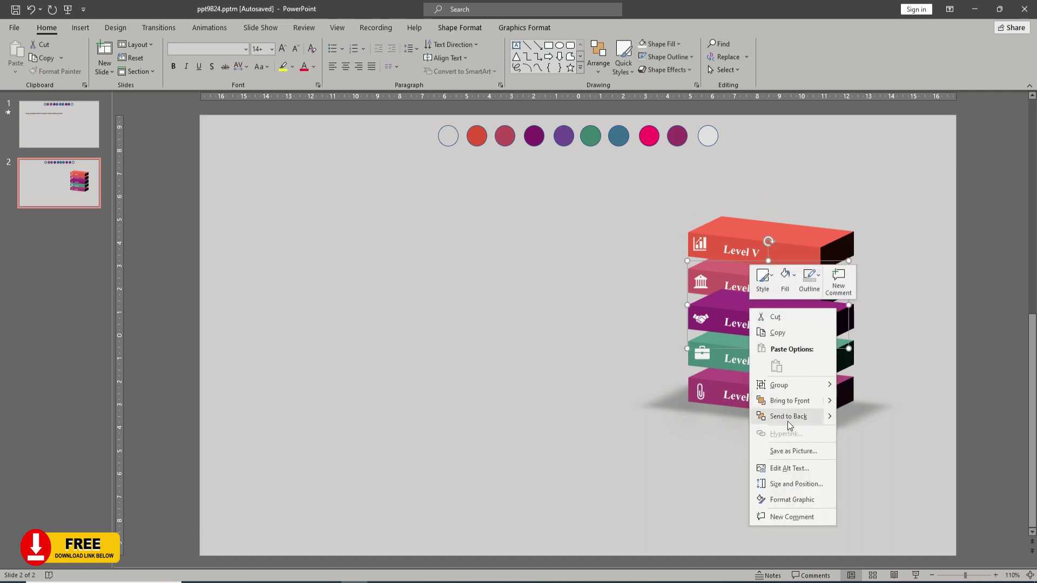
pyautogui.click(789, 417)
pyautogui.rightClick(772, 357)
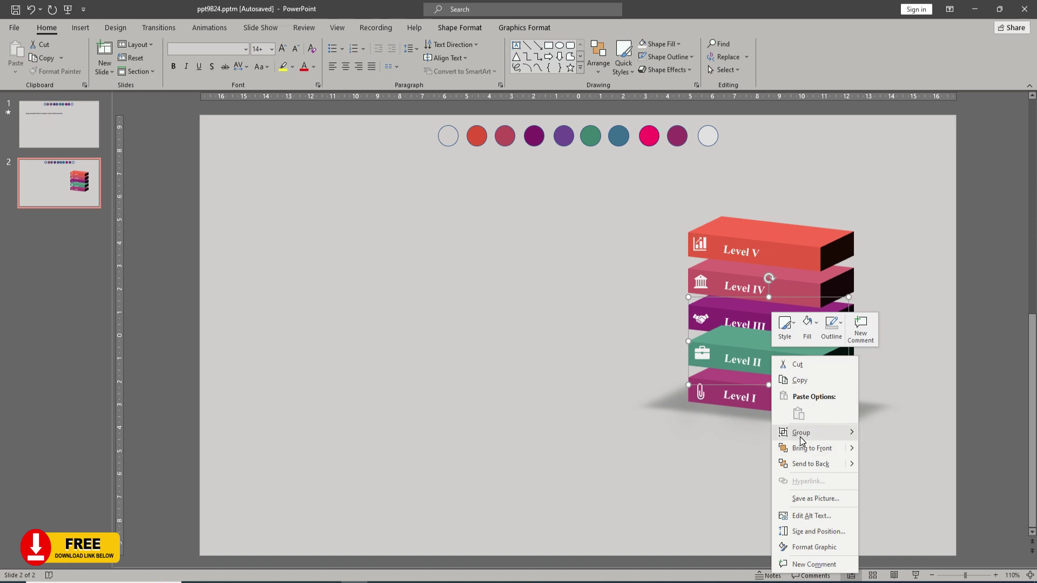
pyautogui.click(669, 390)
pyautogui.rightClick(737, 355)
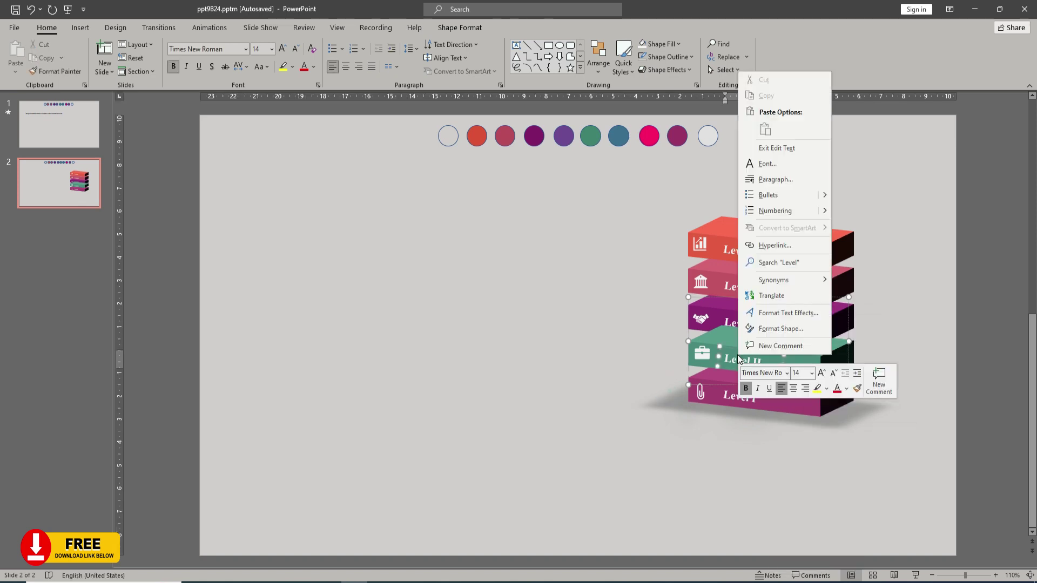
pyautogui.click(891, 339)
pyautogui.click(808, 350)
pyautogui.rightClick(809, 350)
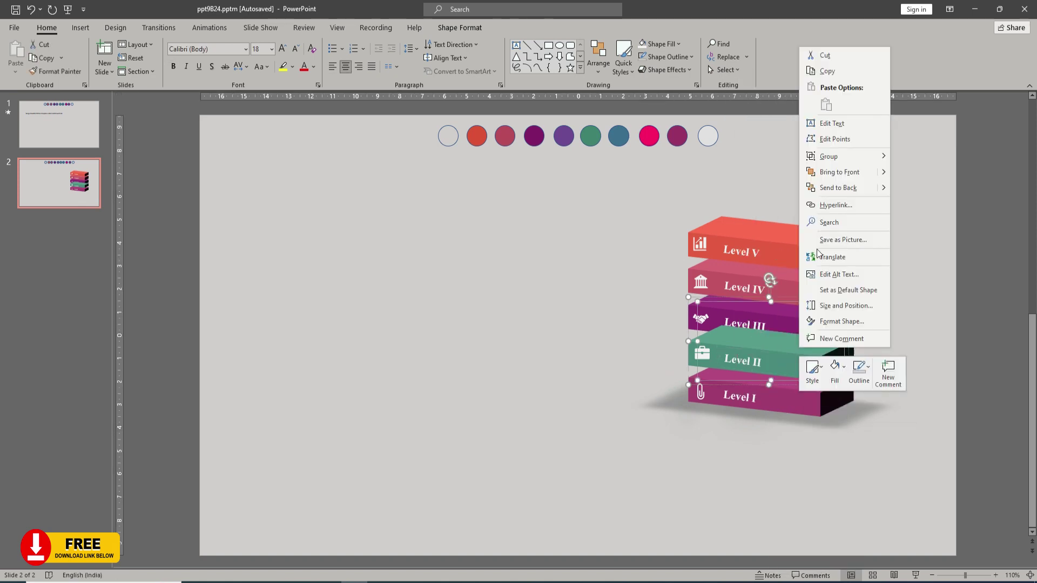
pyautogui.click(835, 192)
# - Send the lower slab pieces to the back of the stack and deselect
pyautogui.click(881, 359)
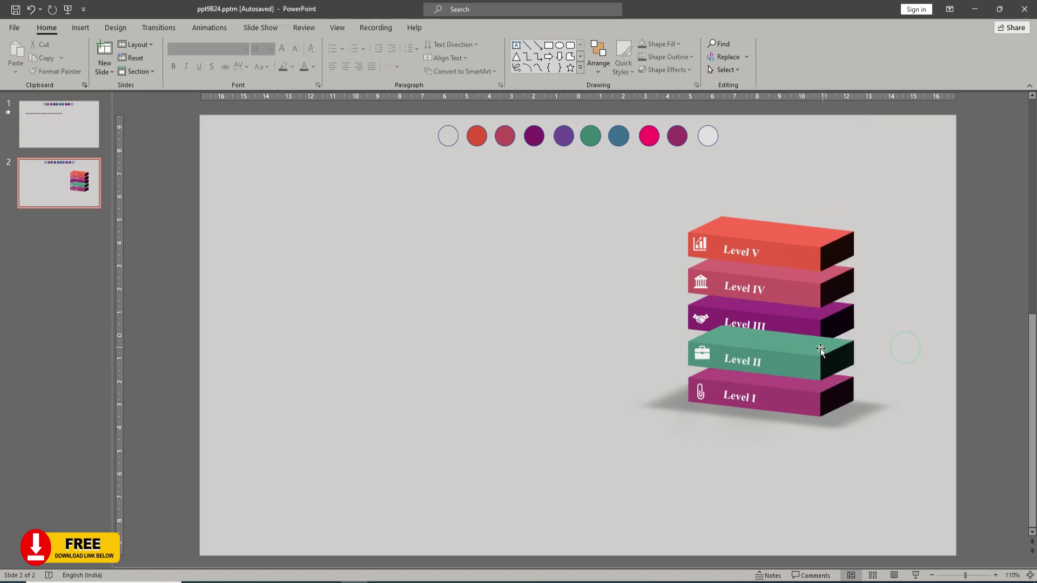
pyautogui.rightClick(810, 352)
pyautogui.click(862, 465)
pyautogui.click(789, 396)
pyautogui.rightClick(789, 396)
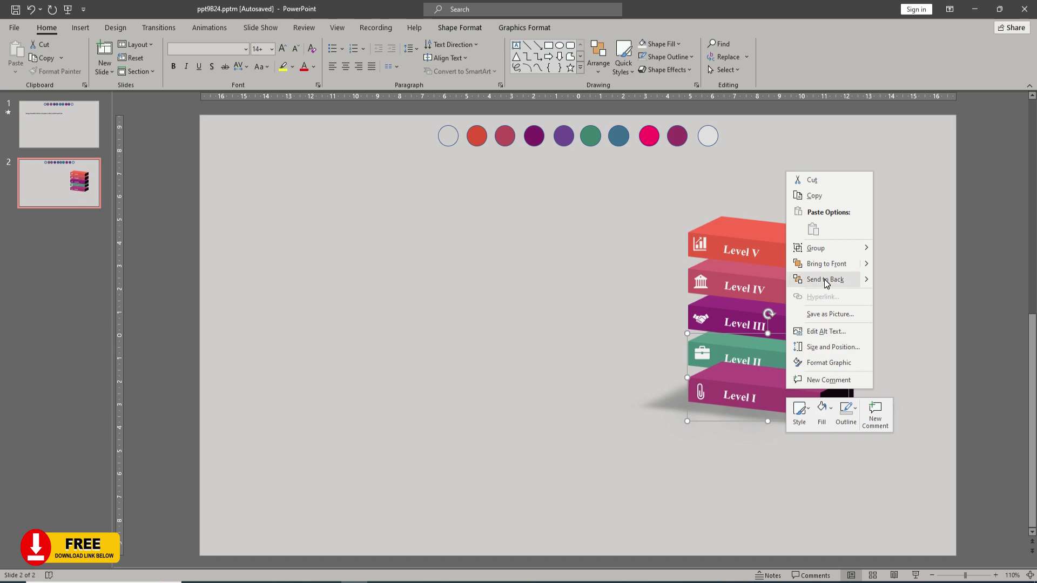
pyautogui.click(896, 352)
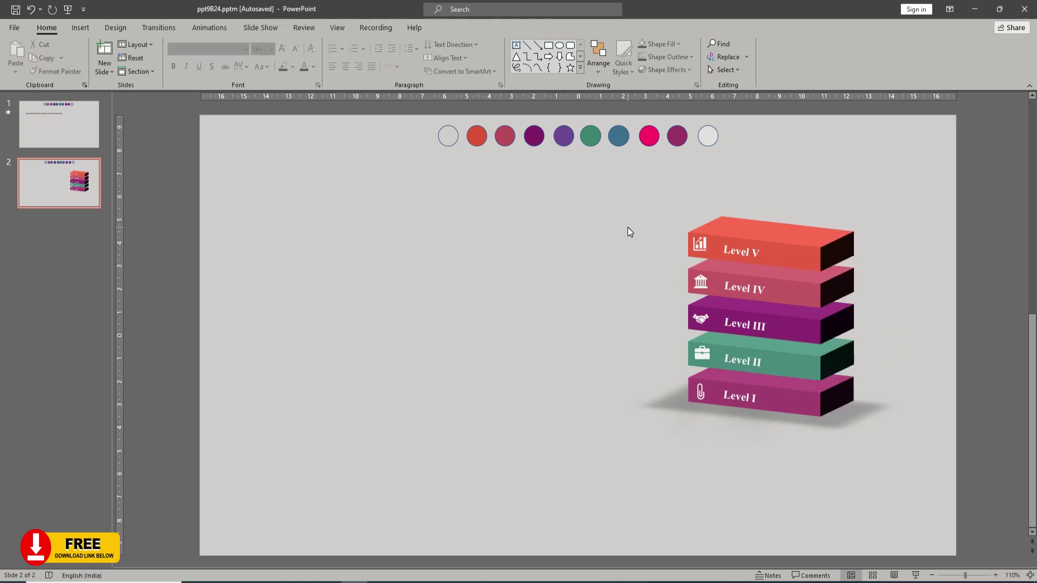
# - Copy slide 1's title text box and paste it onto slide 2
pyautogui.click(48, 122)
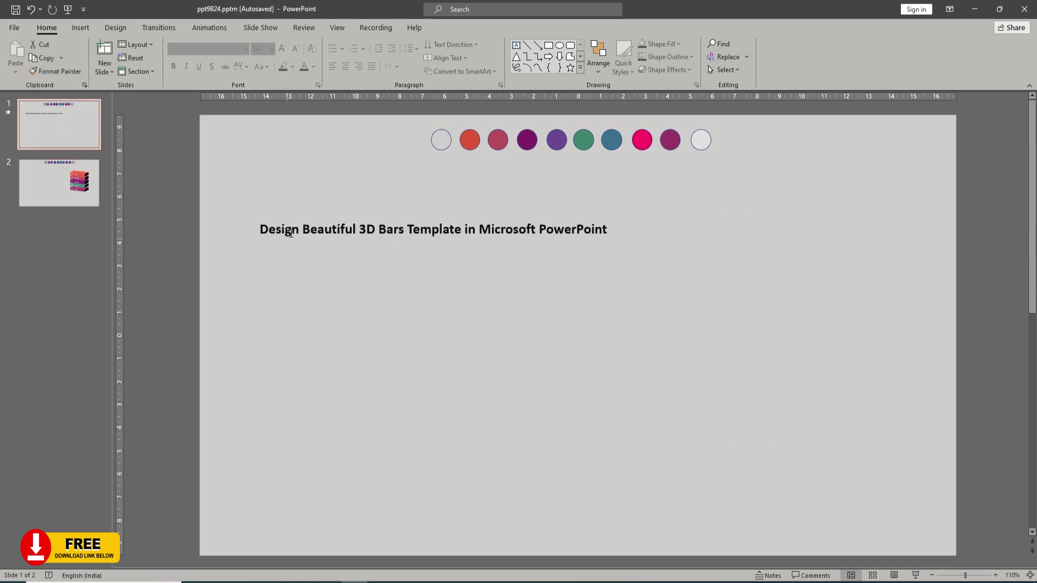
pyautogui.click(290, 234)
pyautogui.click(281, 217)
pyautogui.hotkey('ctrl', 'c')
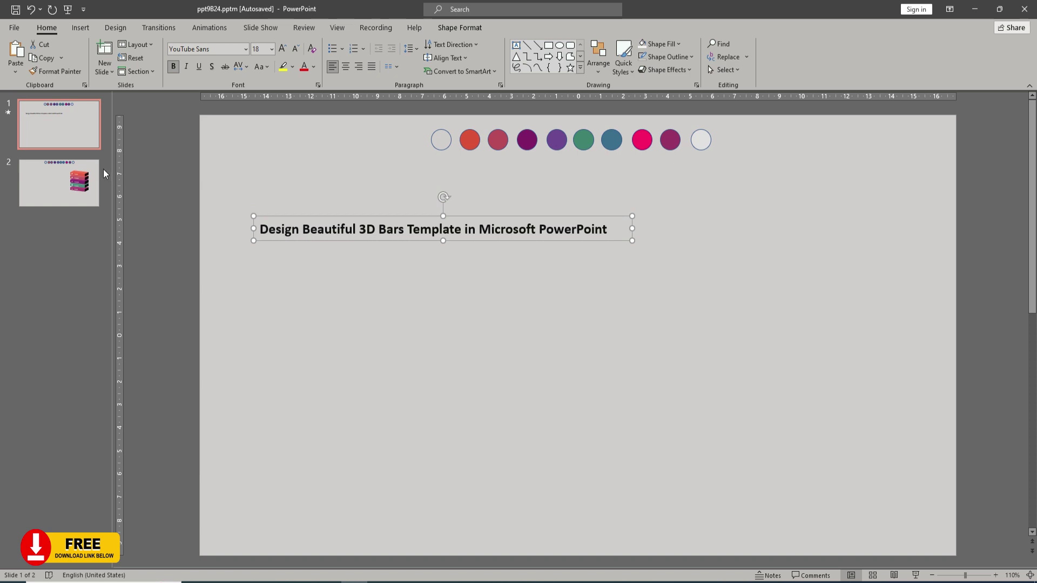
pyautogui.click(92, 173)
pyautogui.hotkey('ctrl', 'v')
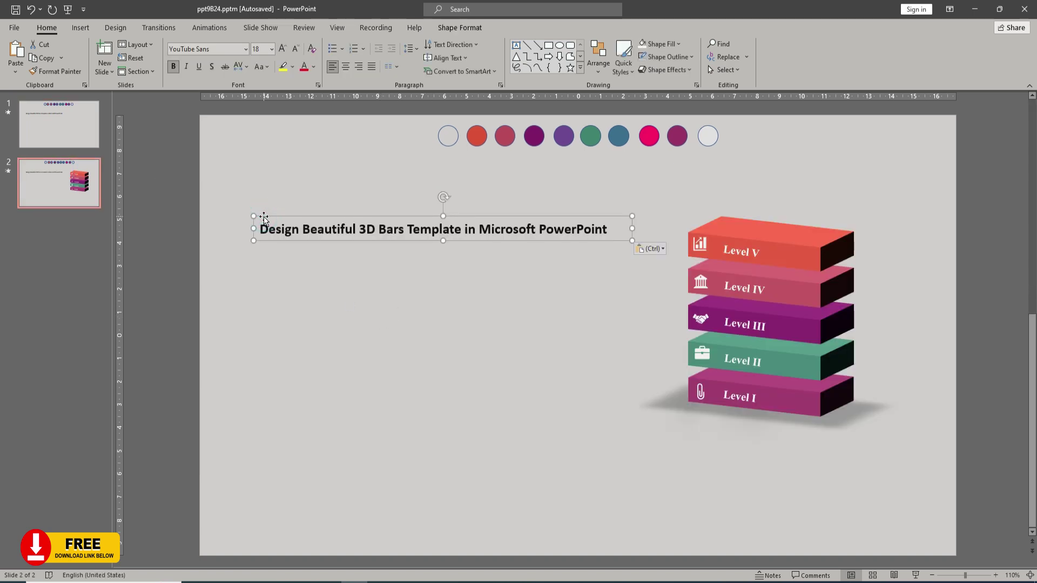
# - Centre the title and move 'in Microsoft PowerPoint' onto its own line
pyautogui.click(346, 68)
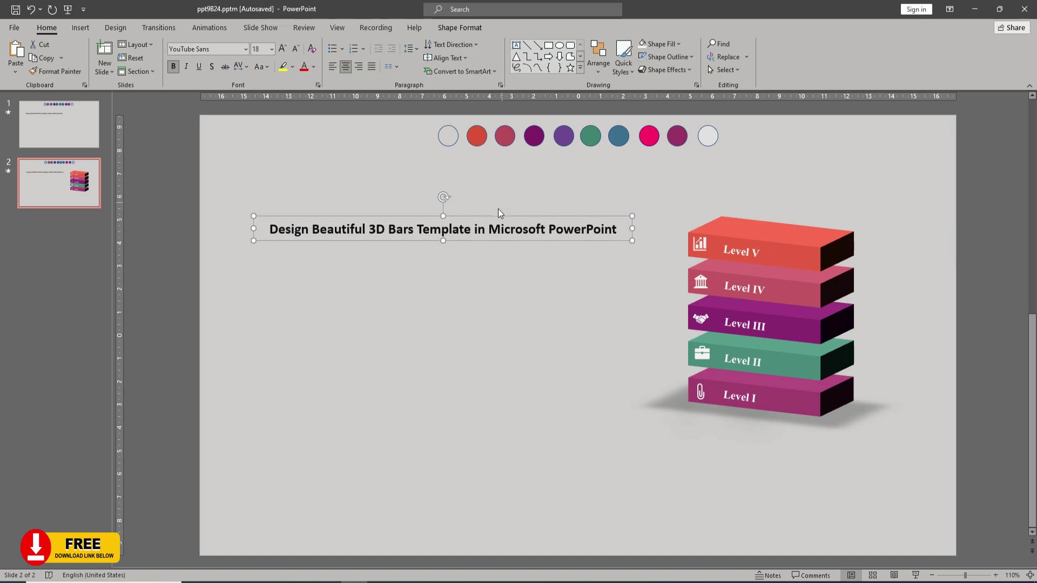
pyautogui.click(476, 229)
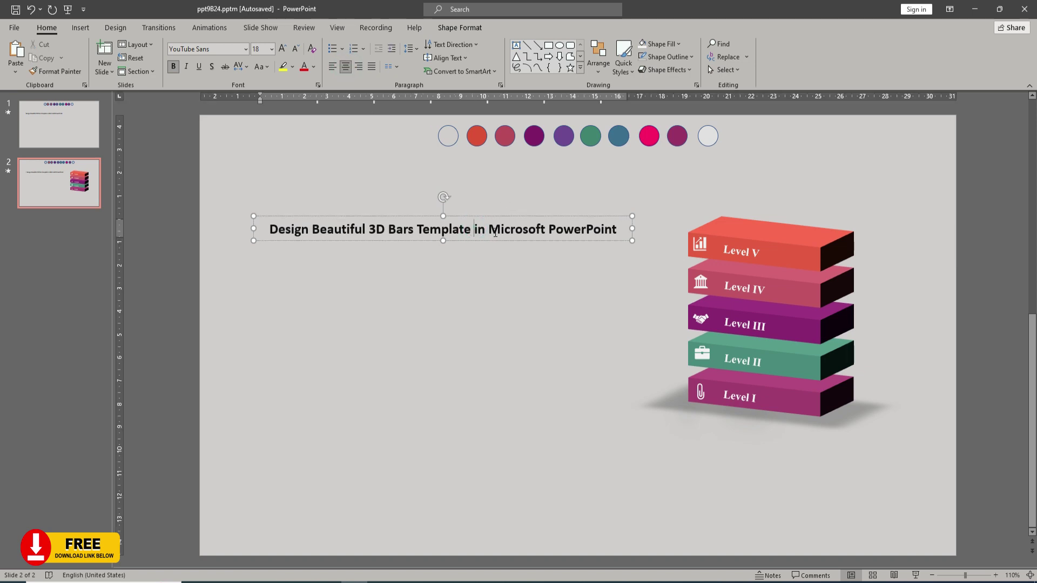
pyautogui.press('Return')
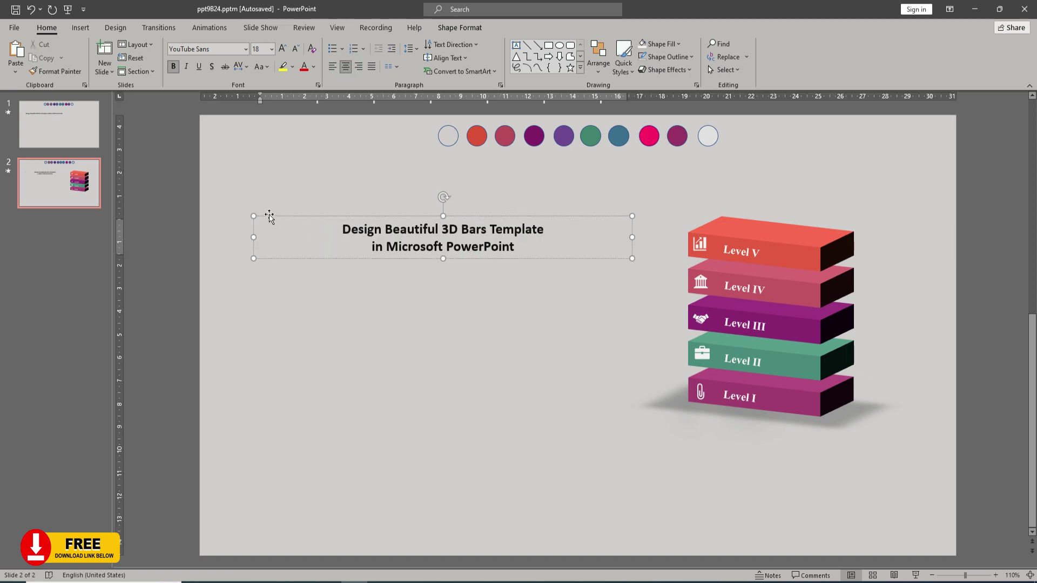
# - Set the slide 2 title font to Times New Roman
pyautogui.click(270, 216)
pyautogui.click(245, 49)
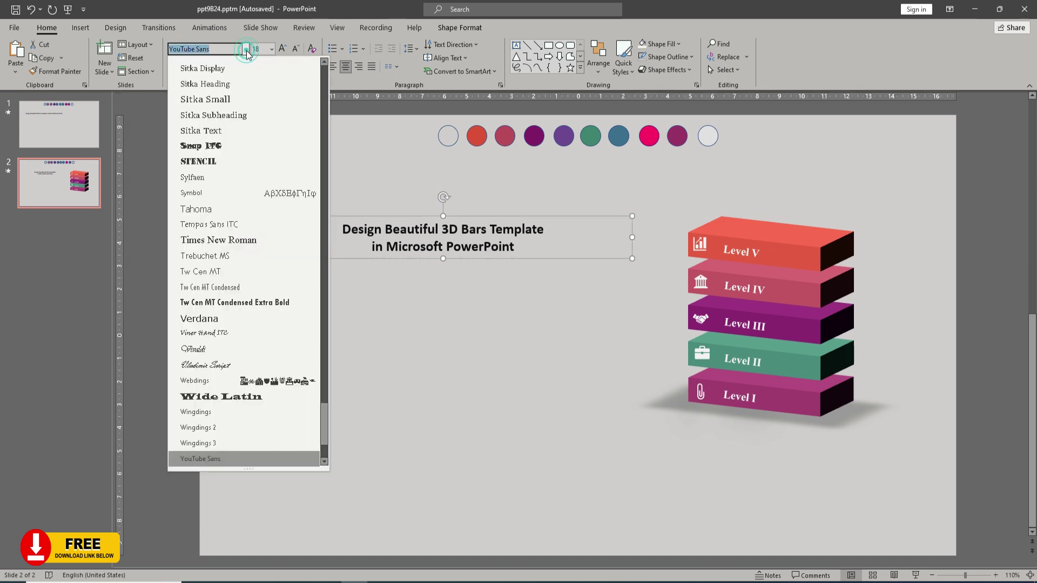
pyautogui.write('Tha')
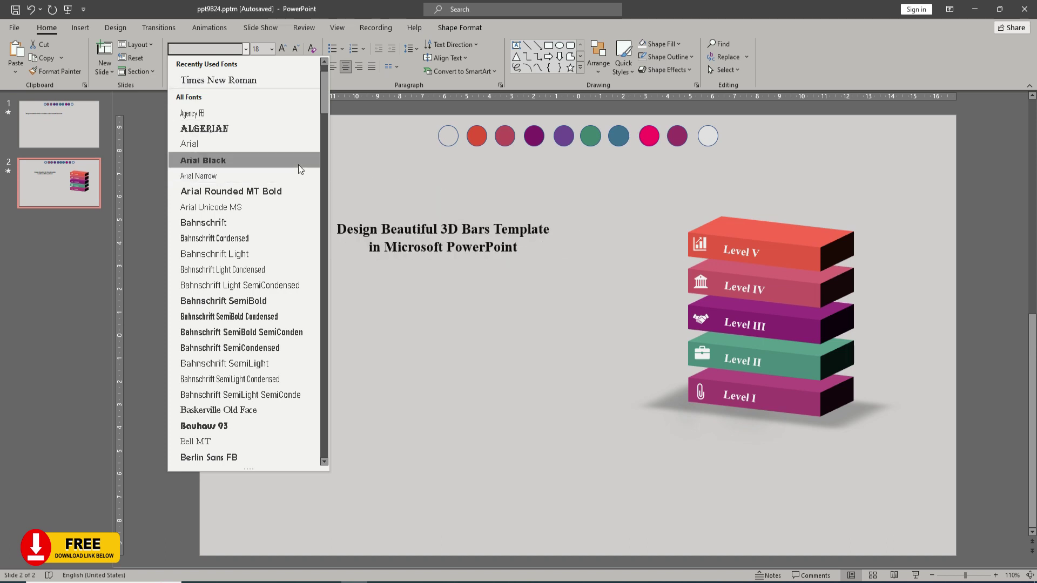
pyautogui.click(242, 80)
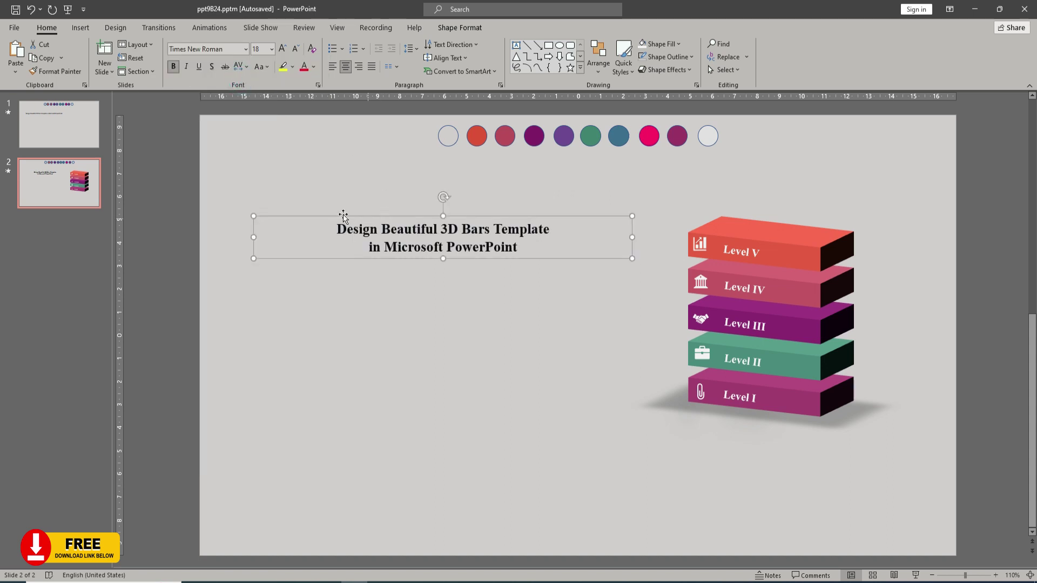
# - Enlarge the title text to 44 pt
pyautogui.click(282, 48)
pyautogui.click(282, 49)
pyautogui.click(282, 48)
pyautogui.click(282, 49)
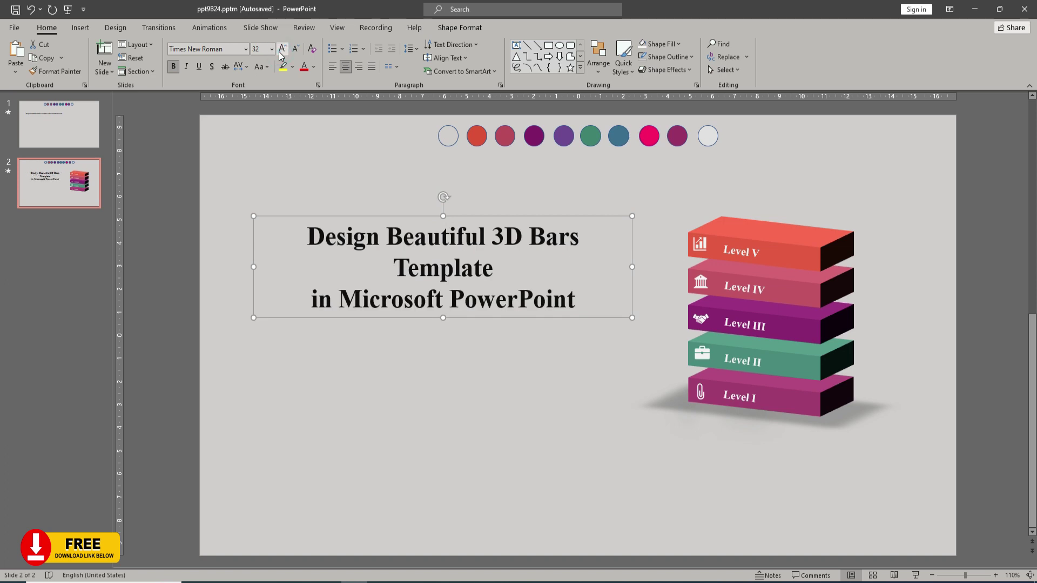
pyautogui.click(280, 53)
pyautogui.click(279, 53)
pyautogui.click(280, 53)
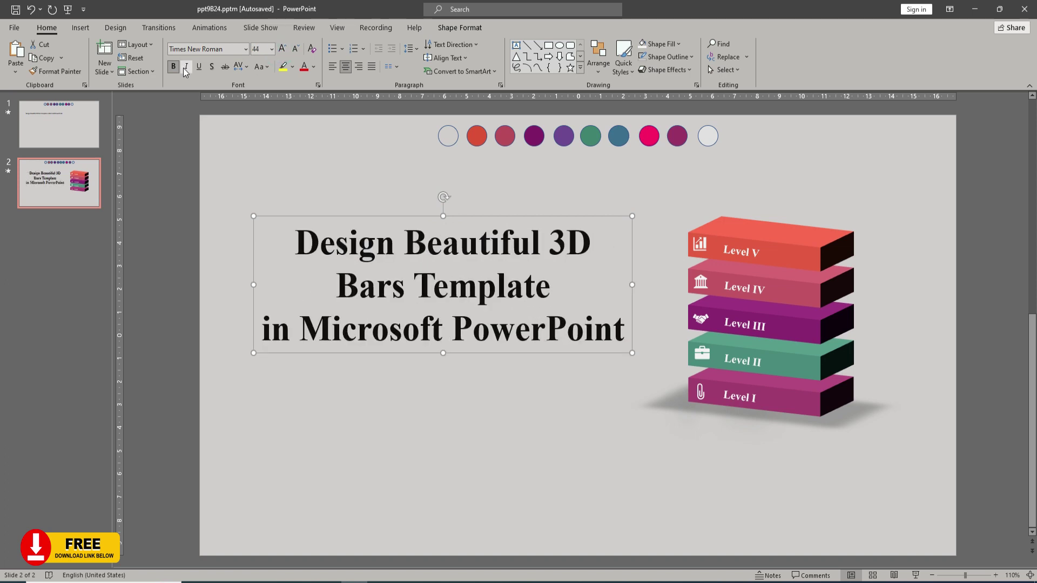
# - Move the title lower and colour the line 'in Microsoft PowerPoint' red
pyautogui.moveTo(367, 219); pyautogui.dragTo(369, 245)
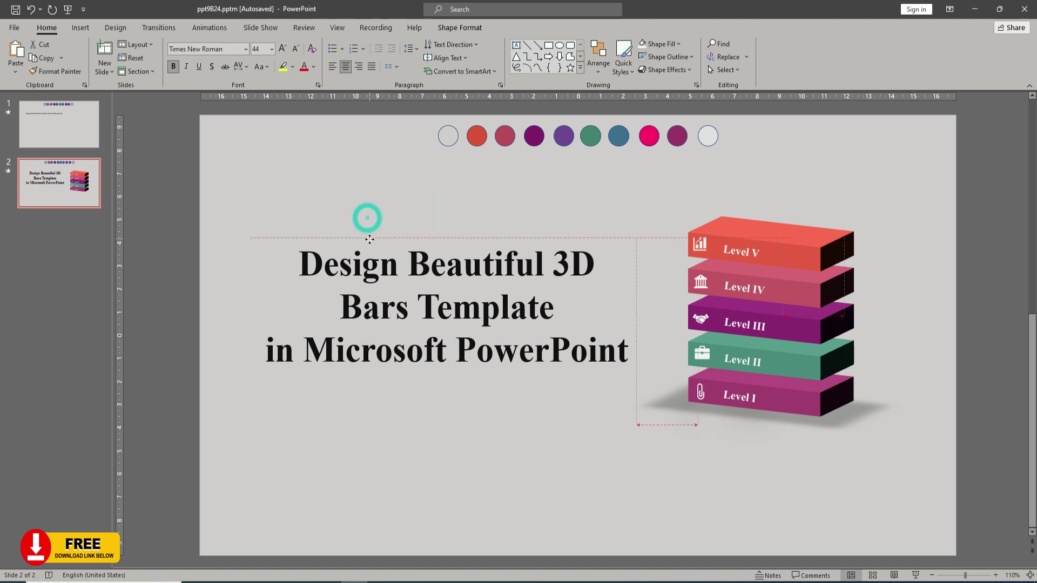
pyautogui.click(346, 356)
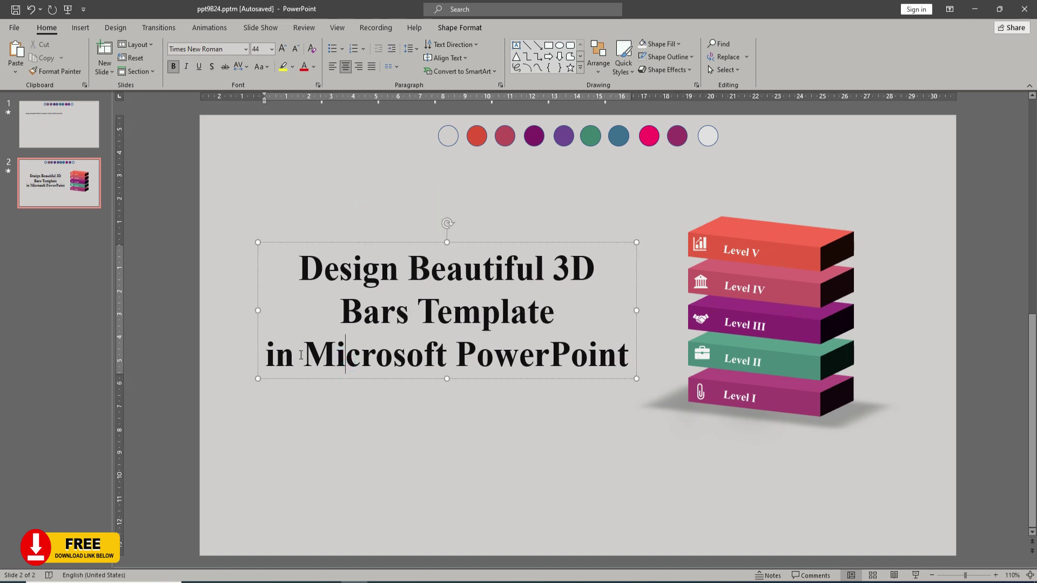
pyautogui.moveTo(268, 347); pyautogui.dragTo(520, 359)
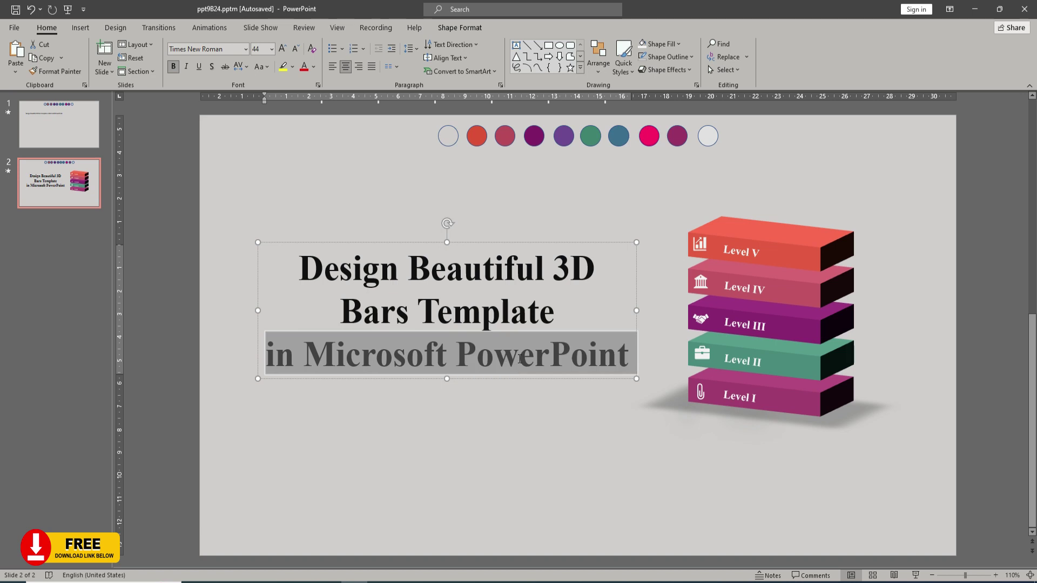
pyautogui.click(314, 66)
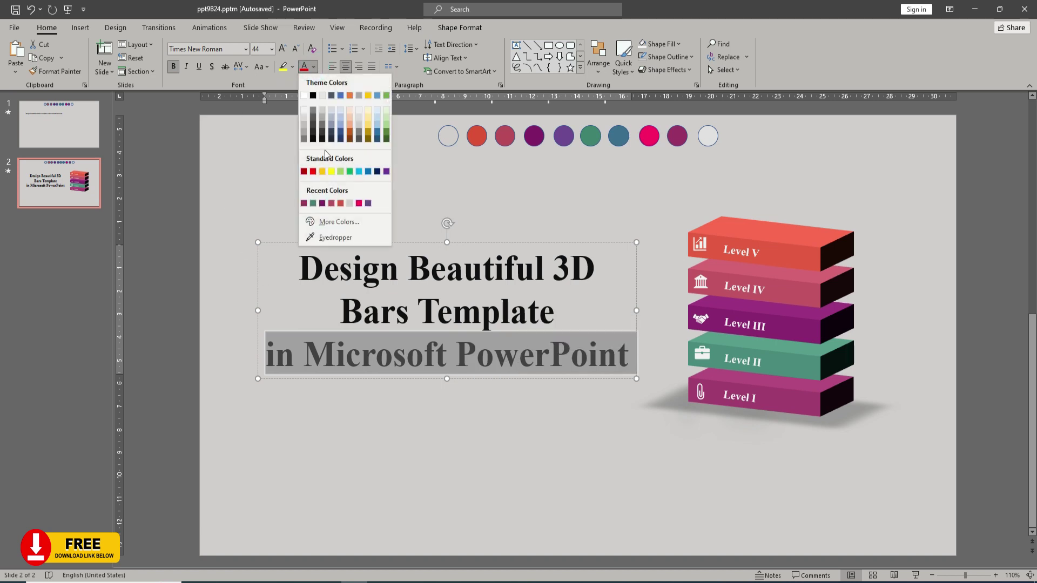
pyautogui.click(341, 203)
pyautogui.click(351, 232)
pyautogui.moveTo(325, 242); pyautogui.dragTo(318, 252)
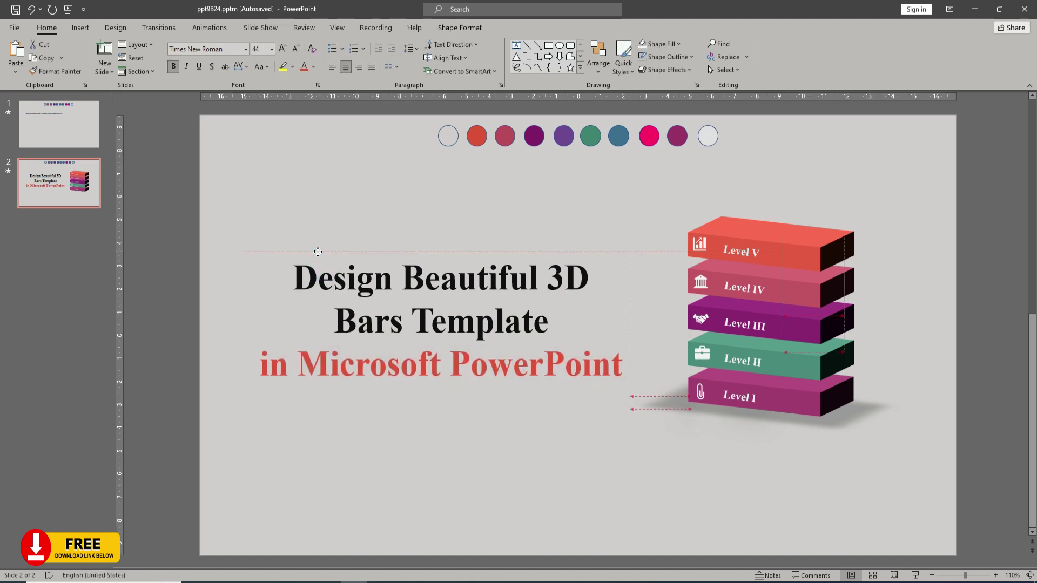
pyautogui.click(420, 449)
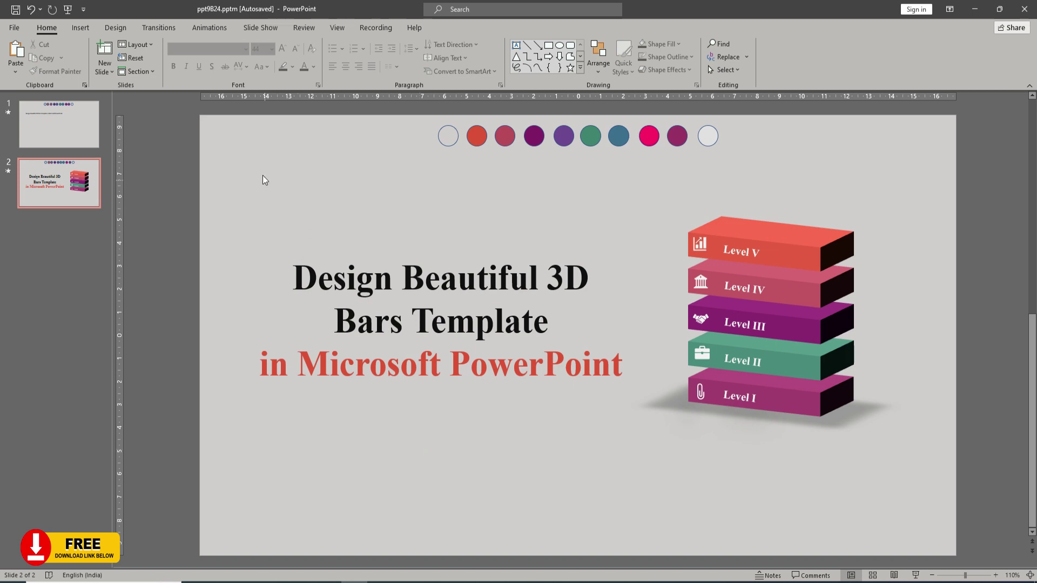
# - Colour the first two title lines dark grey (Black, Lighter 25%)
pyautogui.click(324, 293)
pyautogui.moveTo(294, 278); pyautogui.dragTo(494, 318)
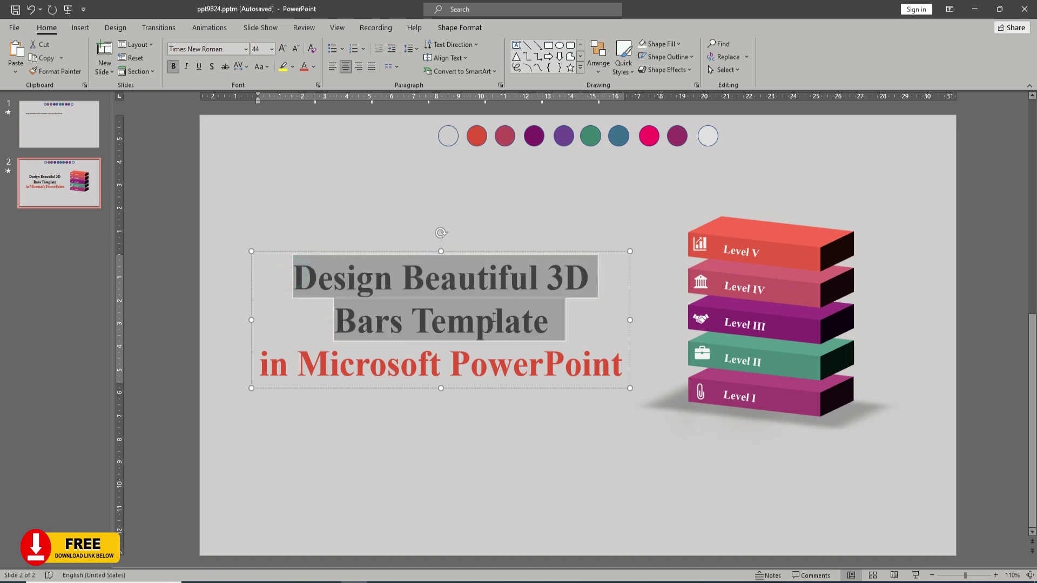
pyautogui.click(313, 66)
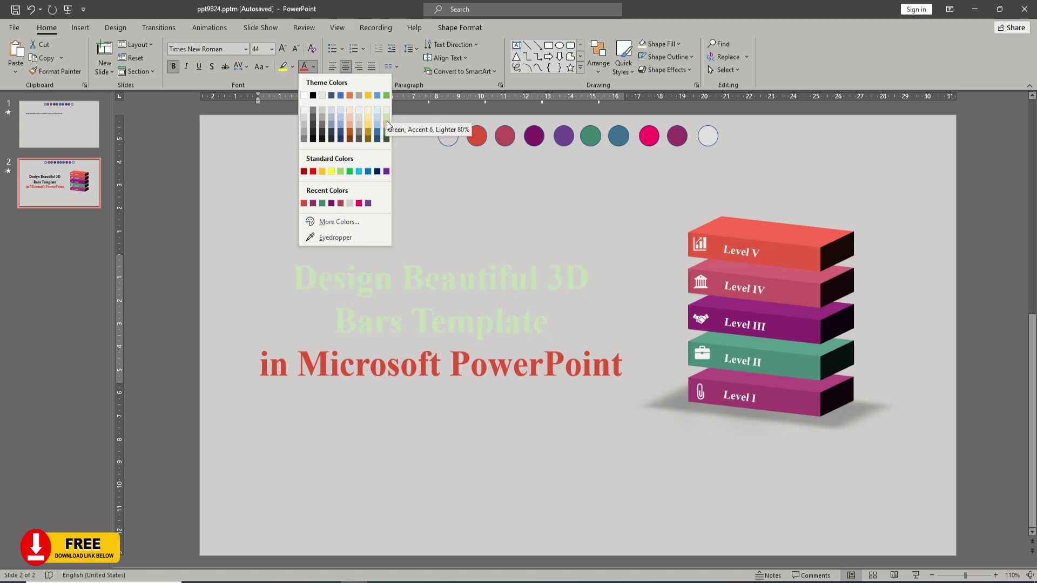
pyautogui.click(313, 118)
pyautogui.click(331, 164)
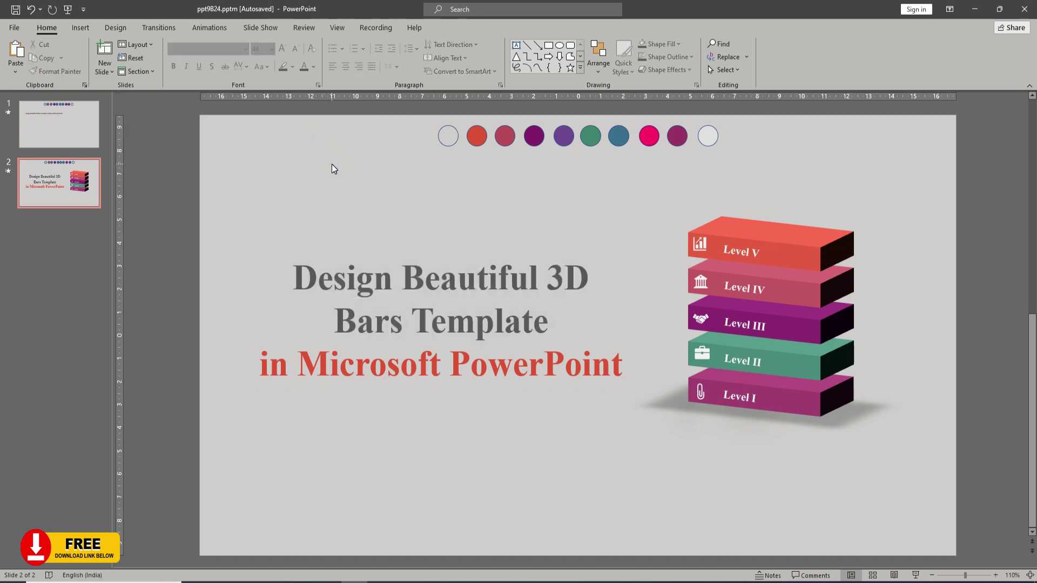
# - Move 'Design' after 'Template' in the title, then select the title and all slabs
pyautogui.click(388, 284)
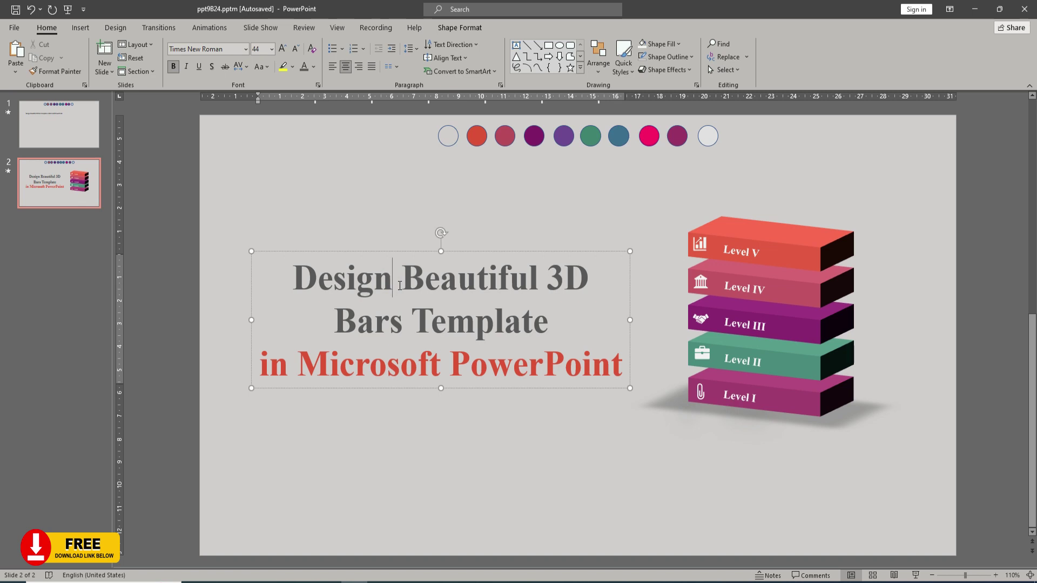
pyautogui.hotkey('shift', 'Left')
pyautogui.hotkey('shift', 'Left')
pyautogui.hotkey('shift', 'Left')
pyautogui.hotkey('shift', 'Left')
pyautogui.hotkey('shift', 'Left')
pyautogui.hotkey('shift', 'Left')
pyautogui.hotkey('ctrl', 'c')
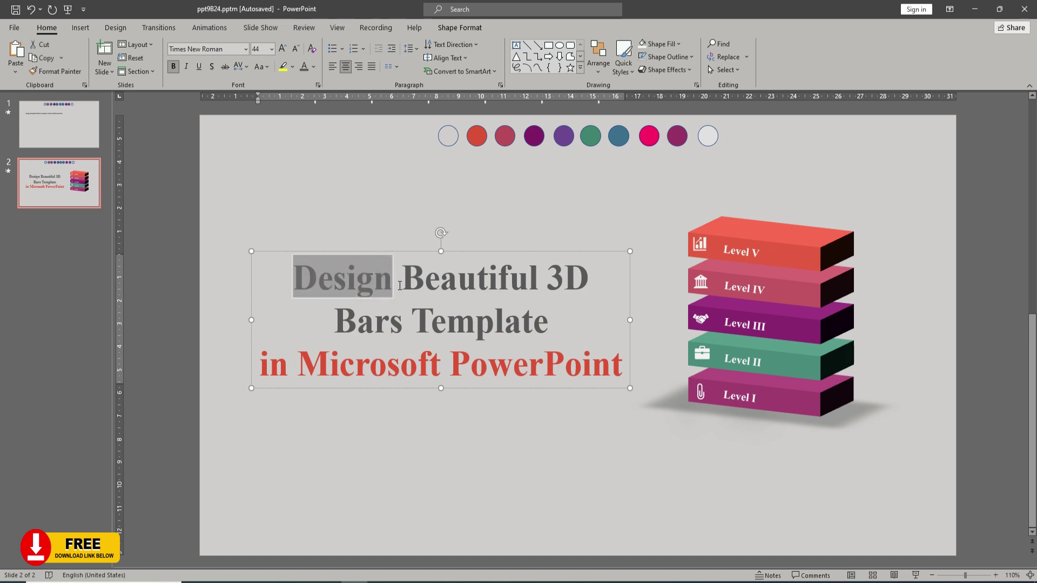
pyautogui.press('Delete')
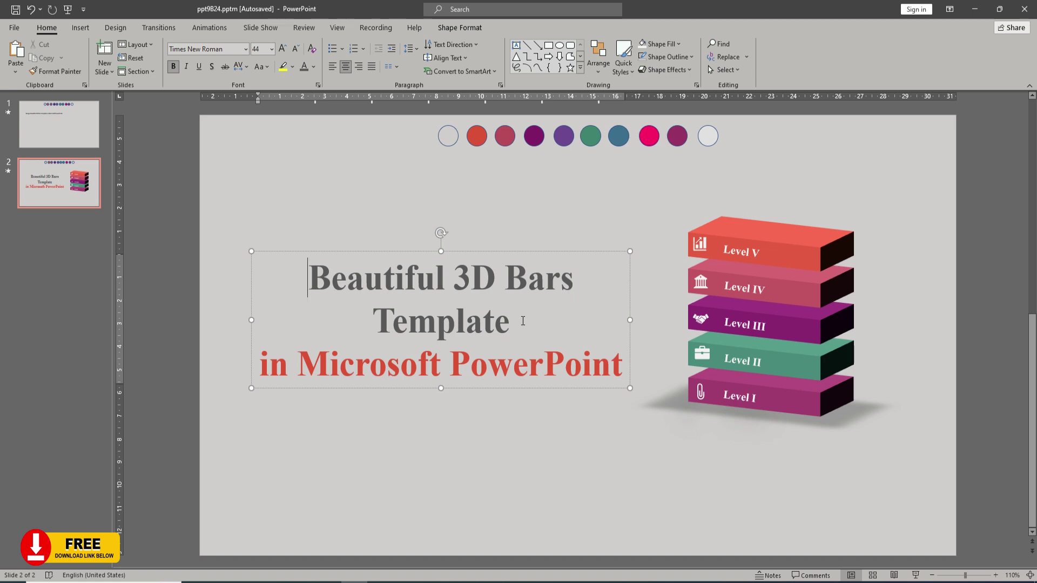
pyautogui.click(522, 325)
pyautogui.hotkey('ctrl', 'v')
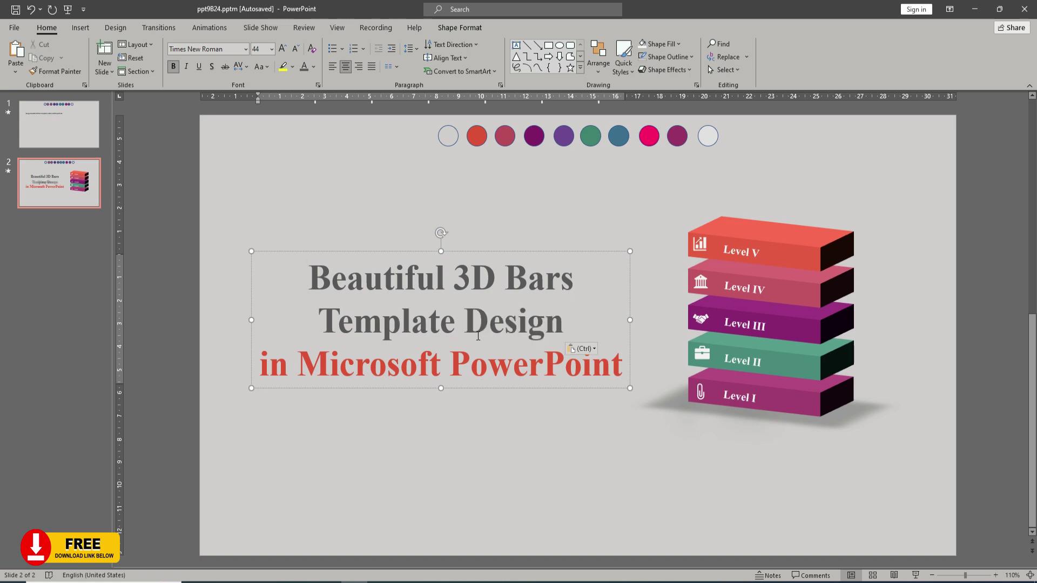
pyautogui.moveTo(155, 163); pyautogui.dragTo(834, 506)
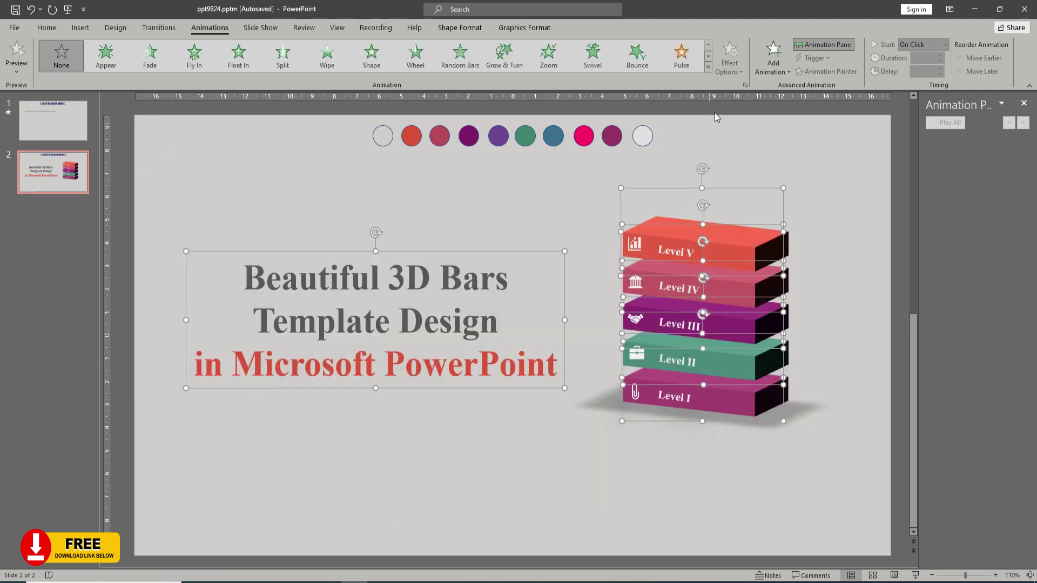
# - Add a Disappear exit effect, starting With Previous, to the title and all five slabs
pyautogui.click(773, 59)
pyautogui.click(777, 369)
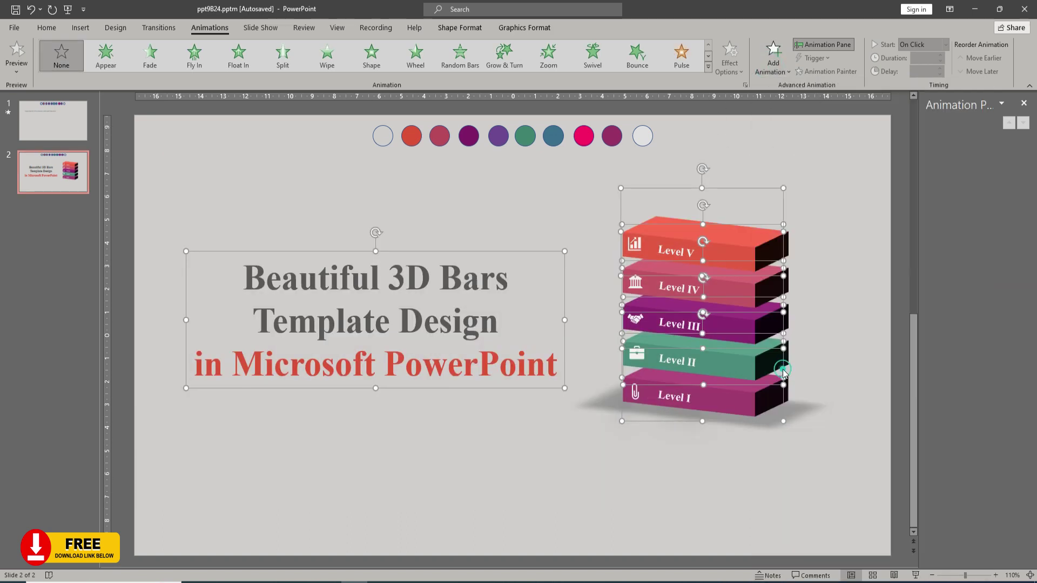
pyautogui.click(946, 45)
pyautogui.click(933, 71)
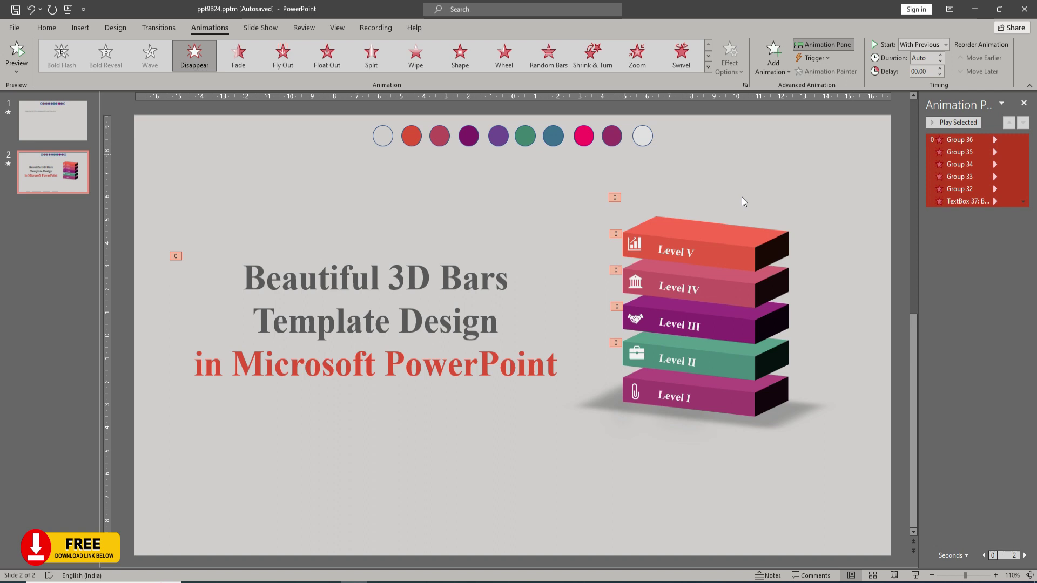
pyautogui.click(557, 224)
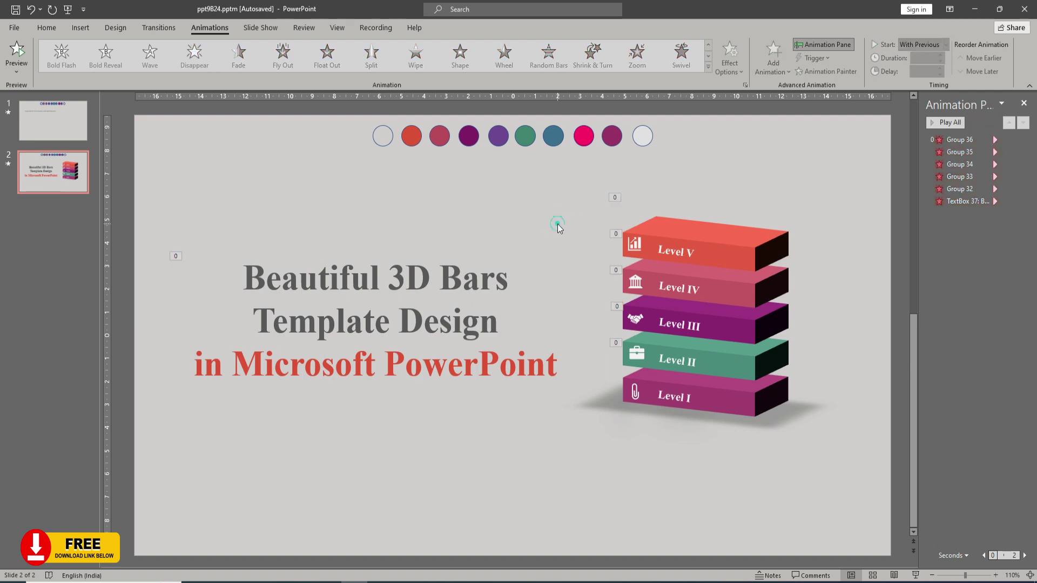
pyautogui.click(654, 384)
# - Add a From Top Fly In entrance to the Level I, II and III slabs
pyautogui.click(774, 57)
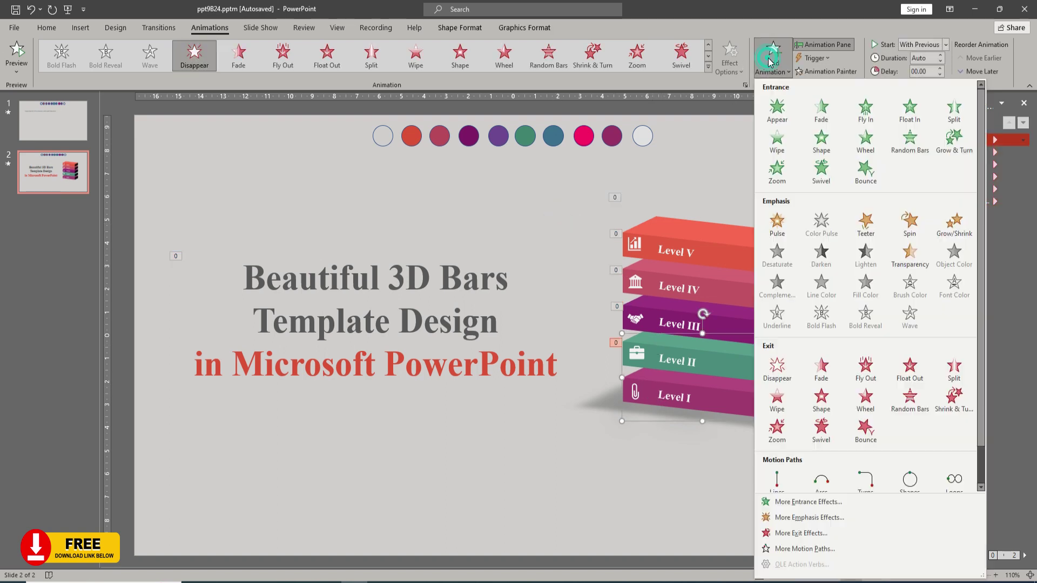
pyautogui.click(854, 110)
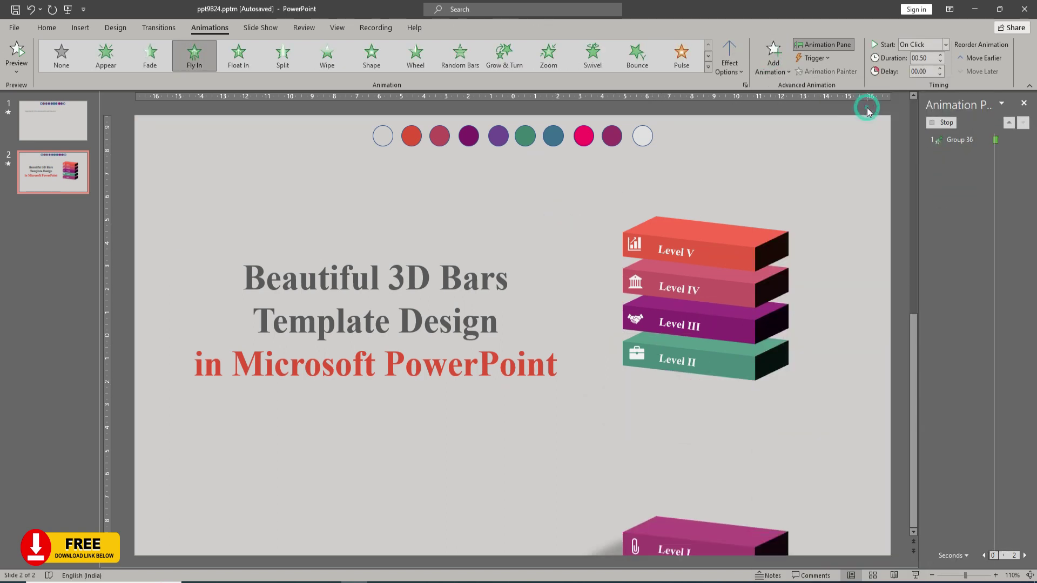
pyautogui.click(739, 61)
pyautogui.click(759, 217)
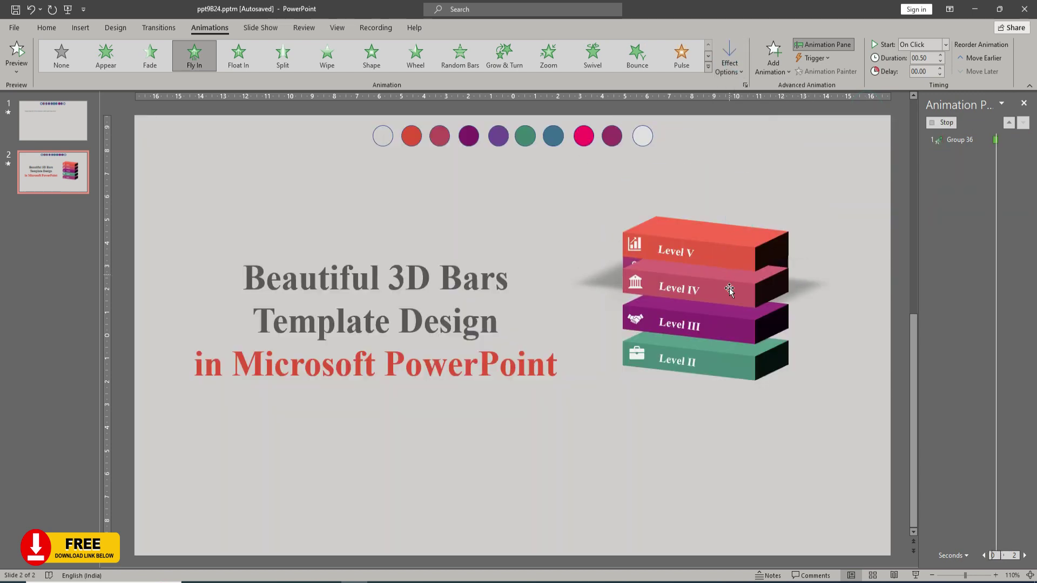
pyautogui.click(717, 351)
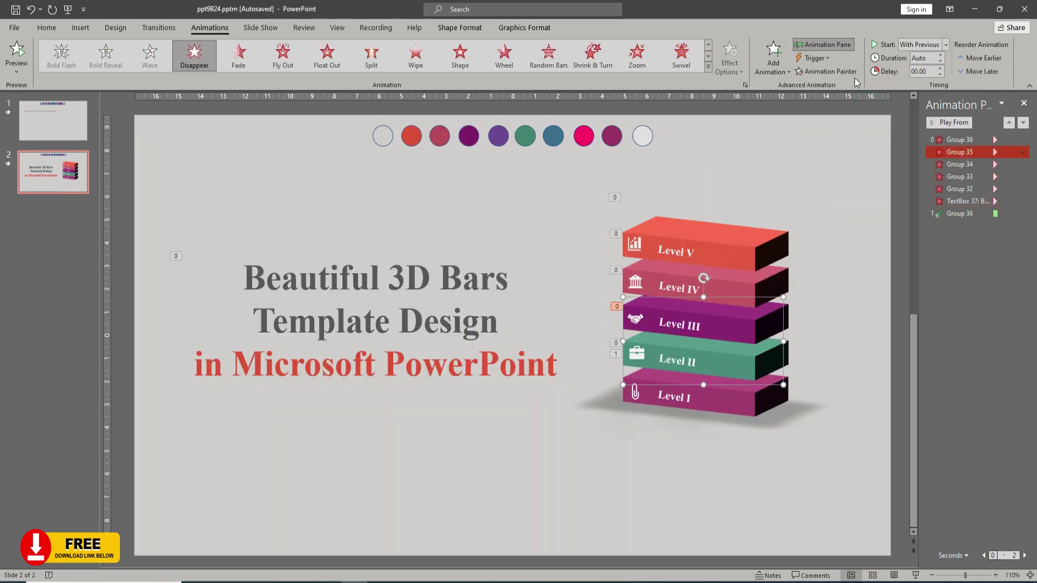
pyautogui.click(774, 60)
pyautogui.click(871, 108)
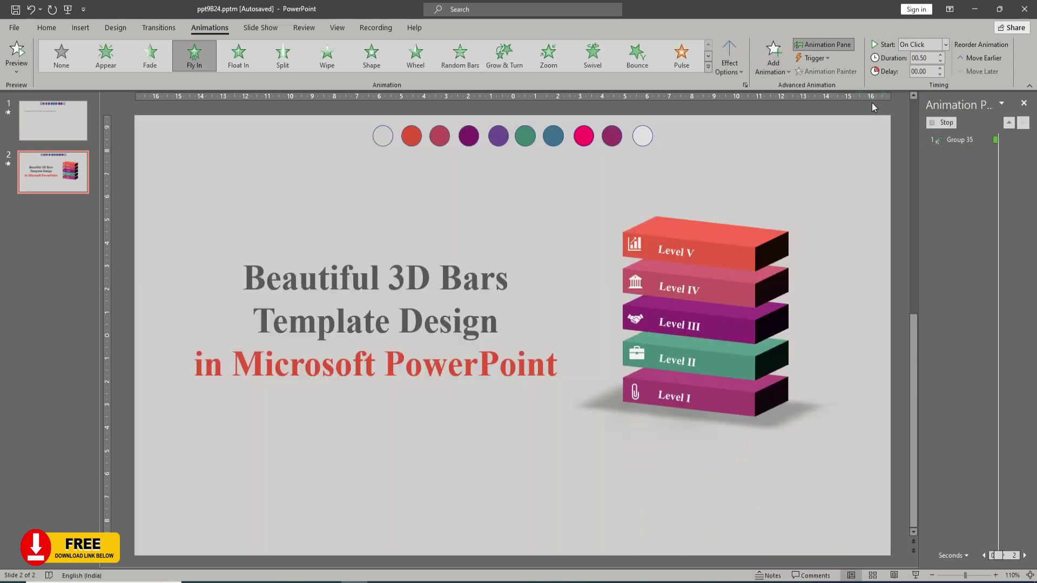
pyautogui.click(730, 58)
pyautogui.click(760, 215)
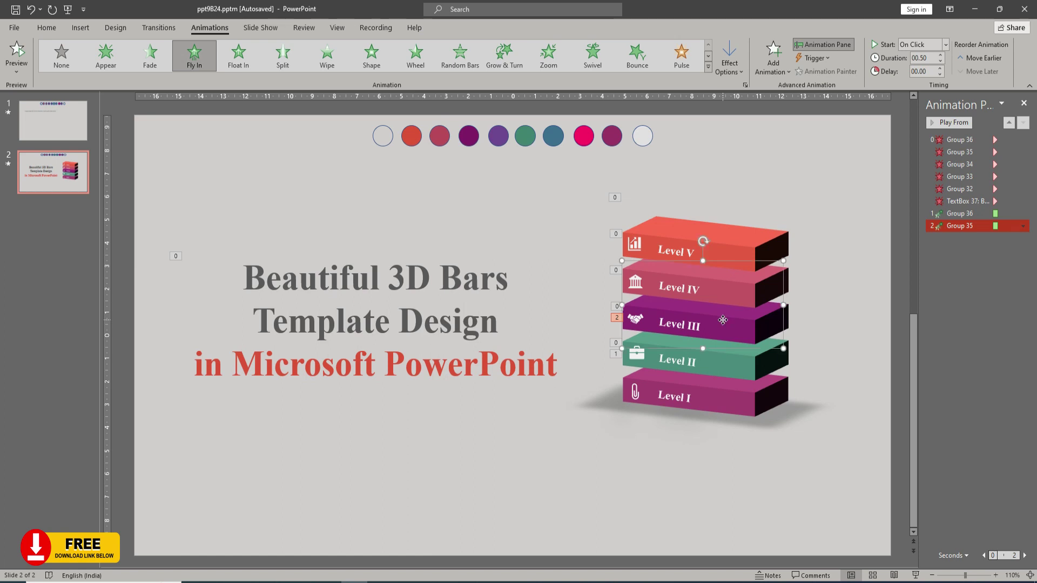
pyautogui.click(723, 321)
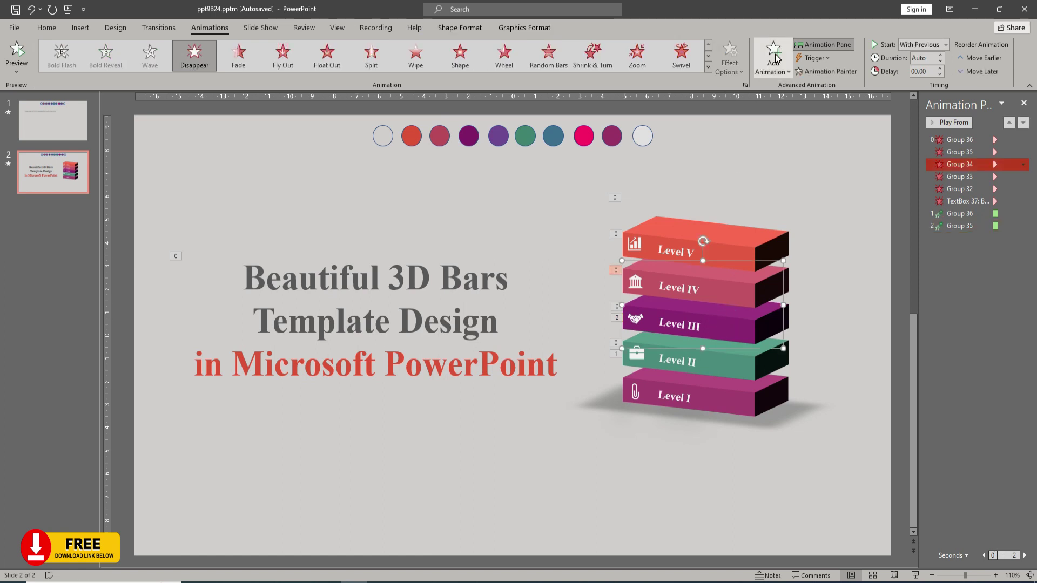
pyautogui.click(773, 56)
pyautogui.click(860, 112)
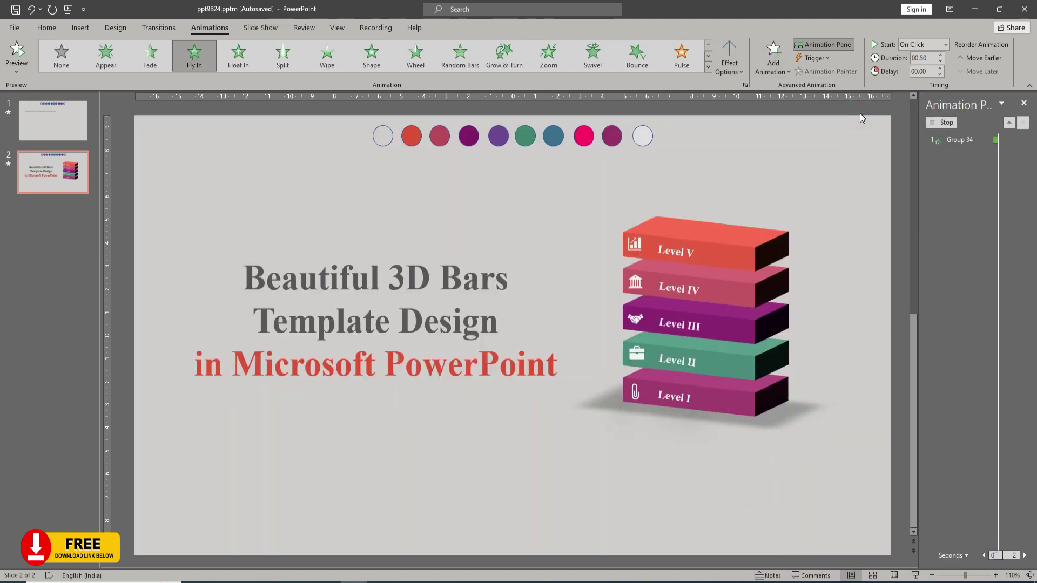
pyautogui.click(729, 57)
pyautogui.click(759, 216)
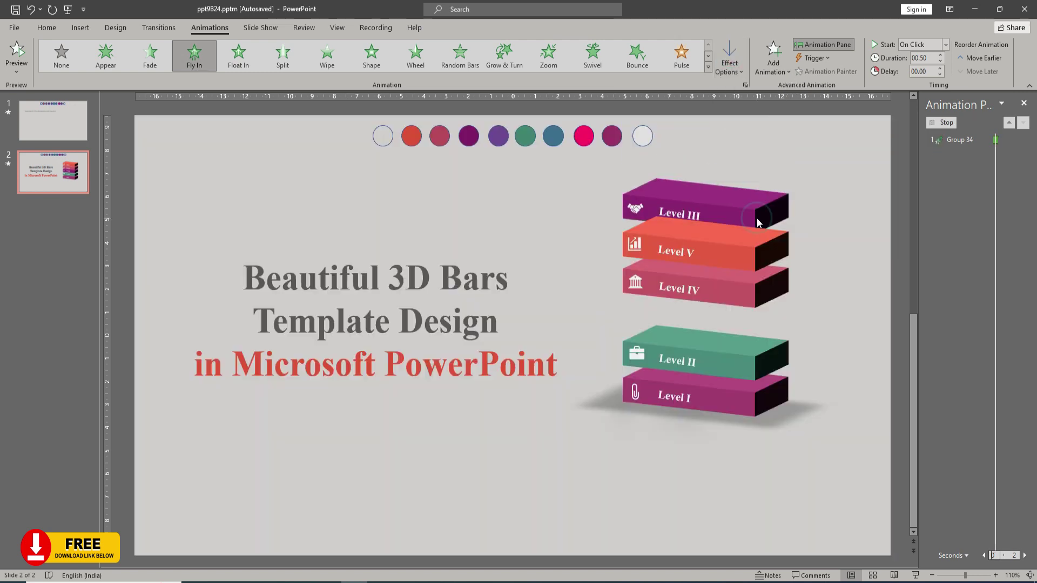
# - Add a From Top Fly In entrance to the Level IV and V slabs
pyautogui.click(741, 268)
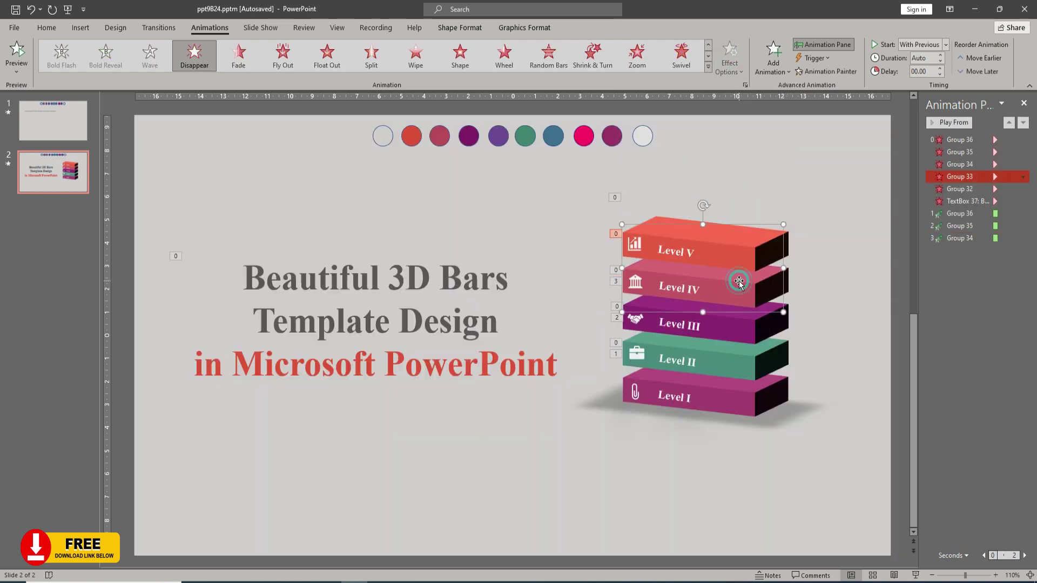
pyautogui.click(773, 57)
pyautogui.click(862, 111)
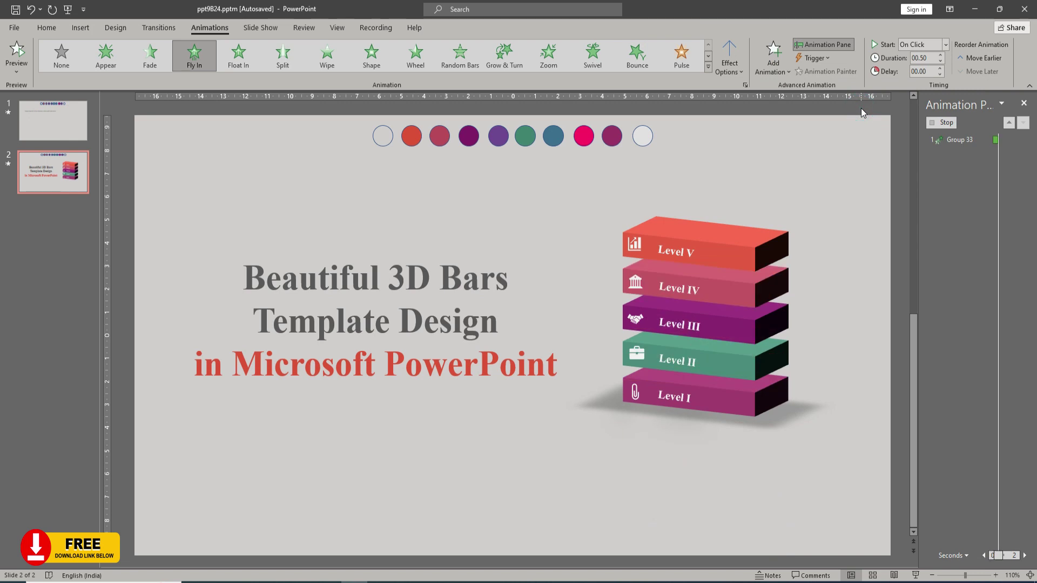
pyautogui.click(730, 57)
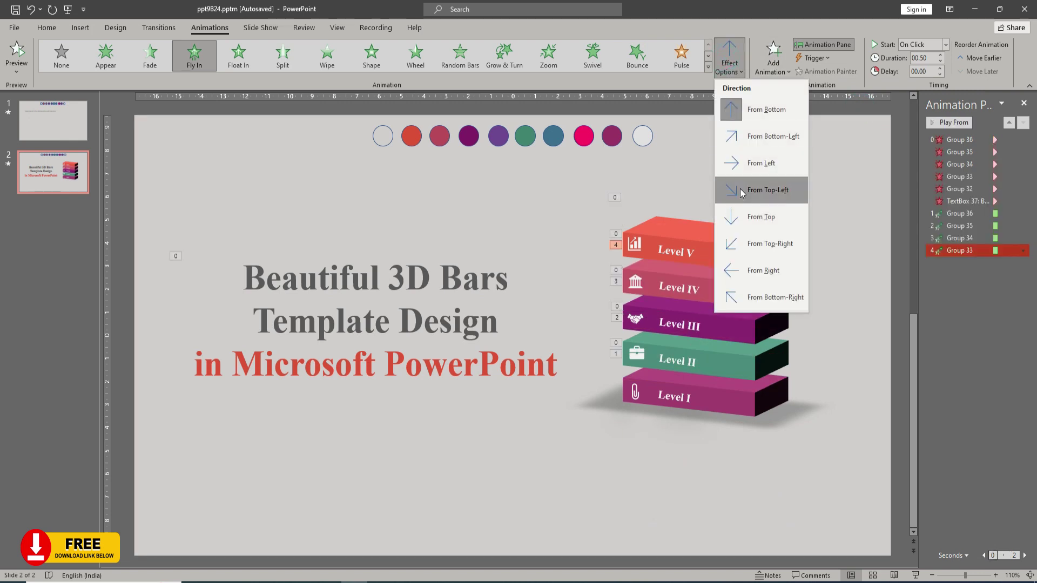
pyautogui.click(759, 217)
pyautogui.click(705, 243)
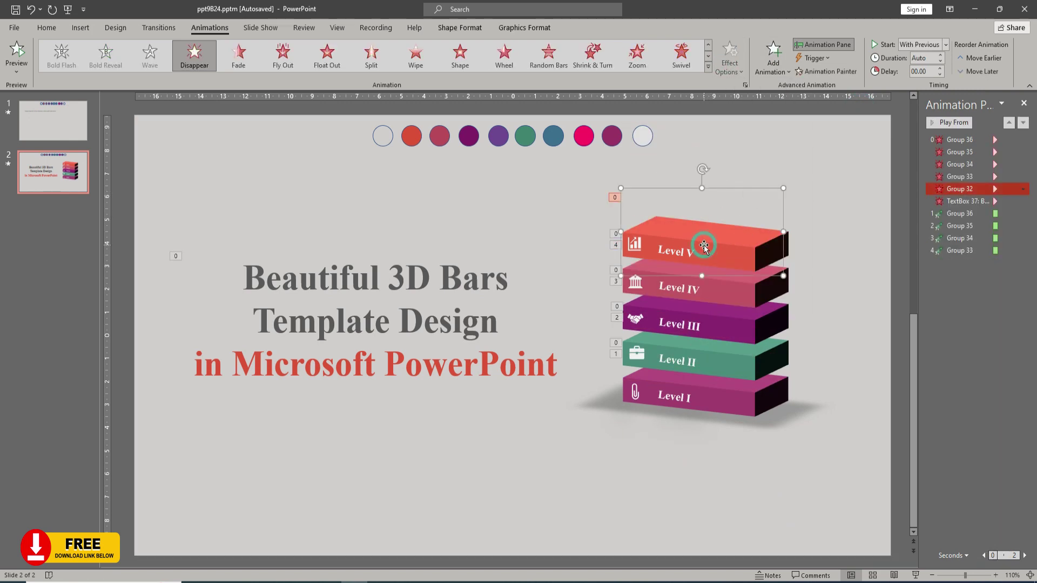
pyautogui.click(773, 54)
pyautogui.click(867, 116)
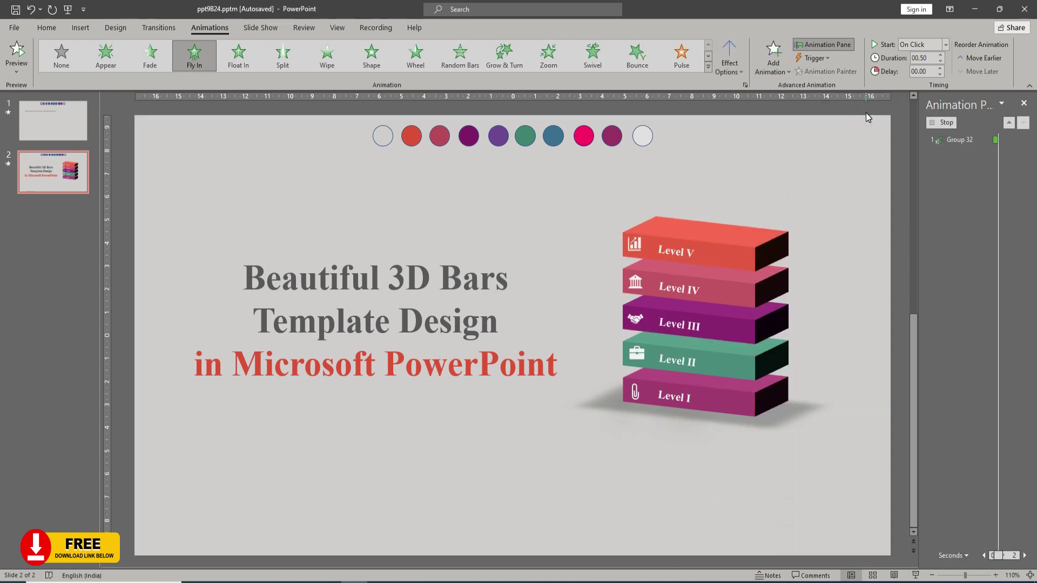
pyautogui.click(729, 60)
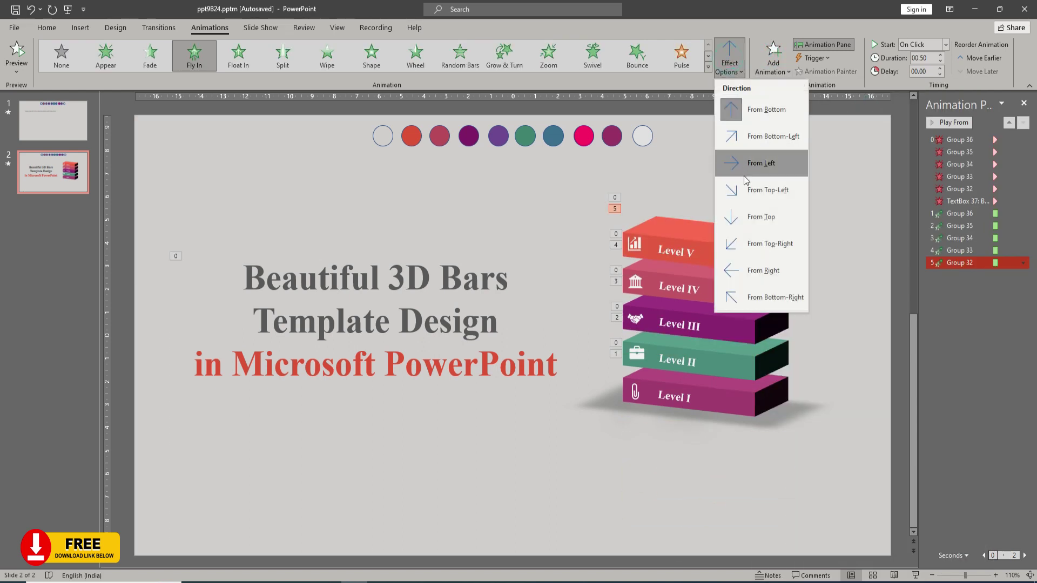
pyautogui.click(746, 217)
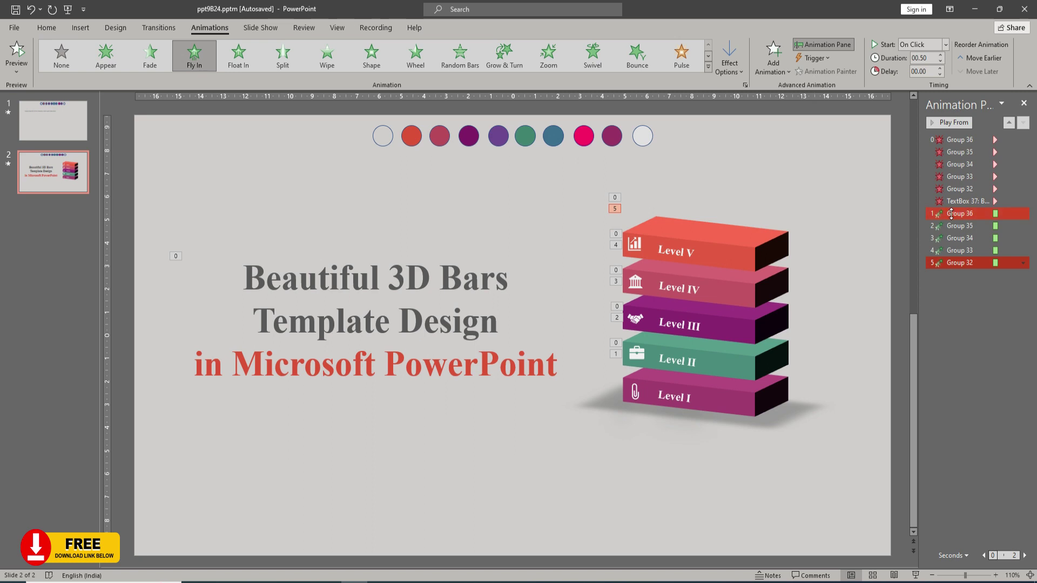
# - Set all five fly-ins to start After Previous with a 01.00 second duration
pyautogui.click(954, 215)
pyautogui.hotkey('shift', 'Down')
pyautogui.hotkey('shift', 'Down')
pyautogui.hotkey('shift', 'Down')
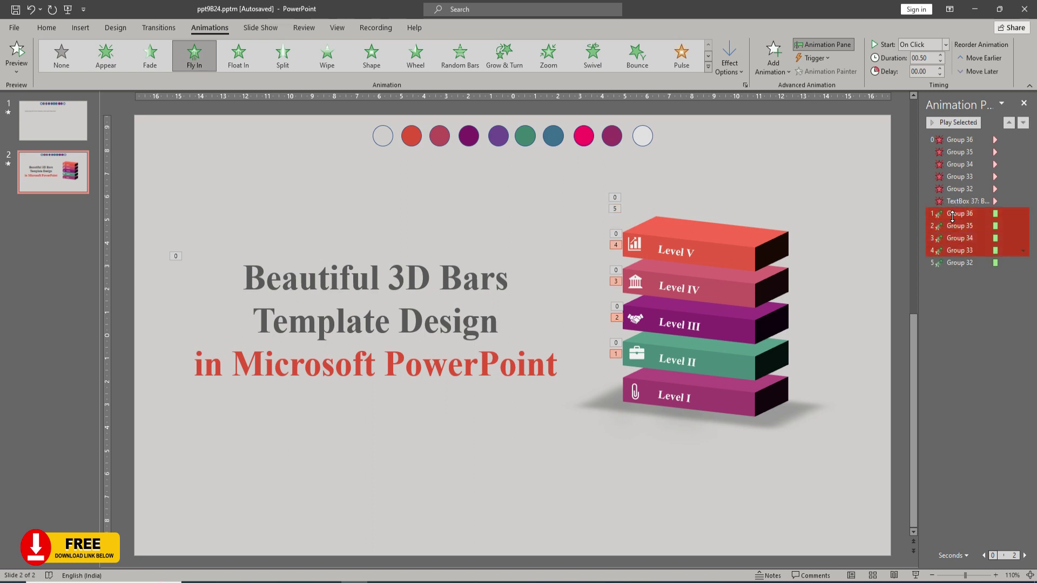
pyautogui.hotkey('shift', 'Down')
pyautogui.click(946, 44)
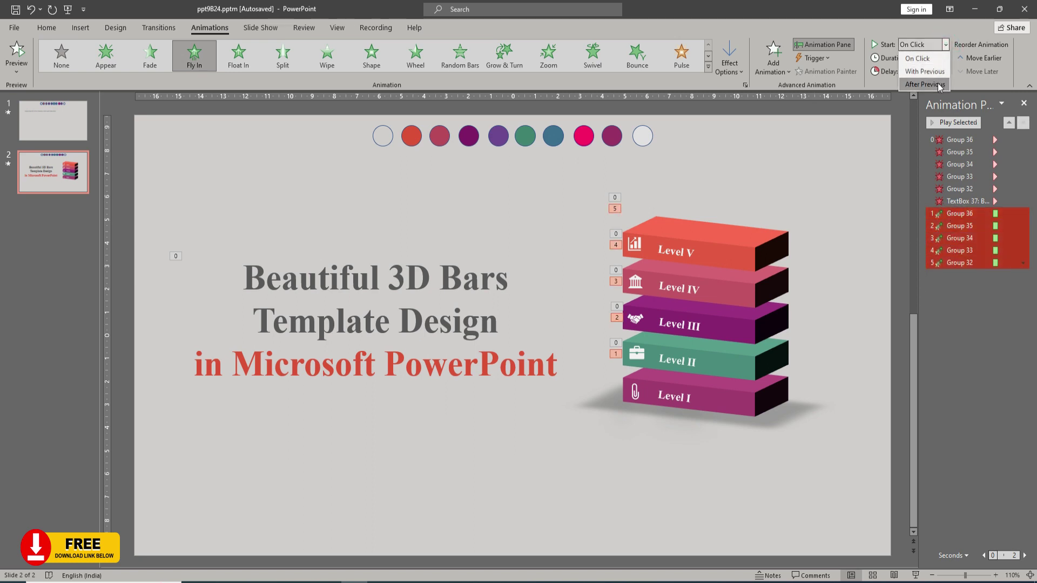
pyautogui.click(939, 85)
pyautogui.click(941, 56)
pyautogui.click(943, 56)
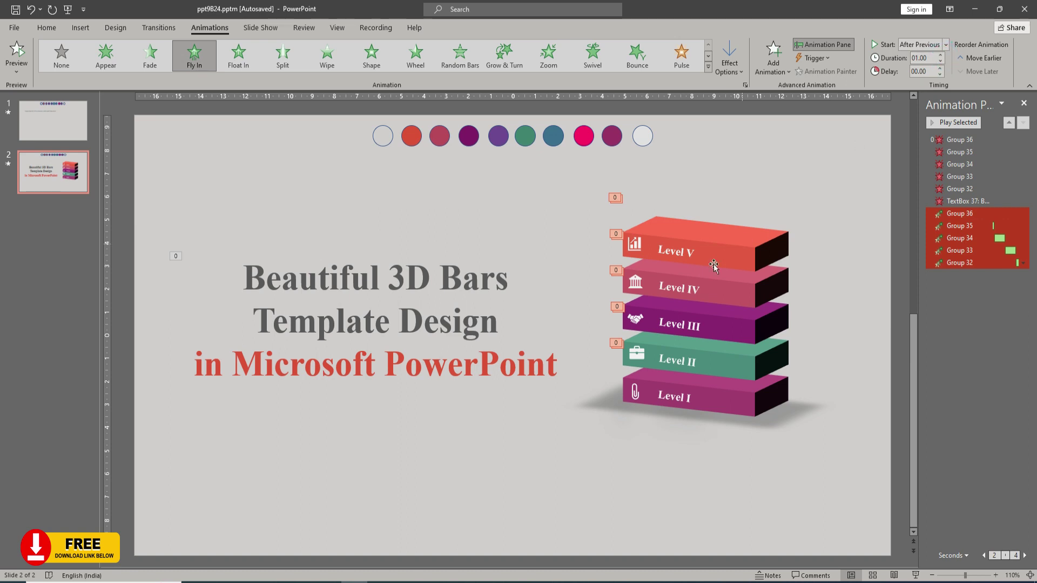
pyautogui.click(485, 412)
# - Add a Float In entrance to the title starting After Previous, then close the Animation Pane
pyautogui.click(185, 255)
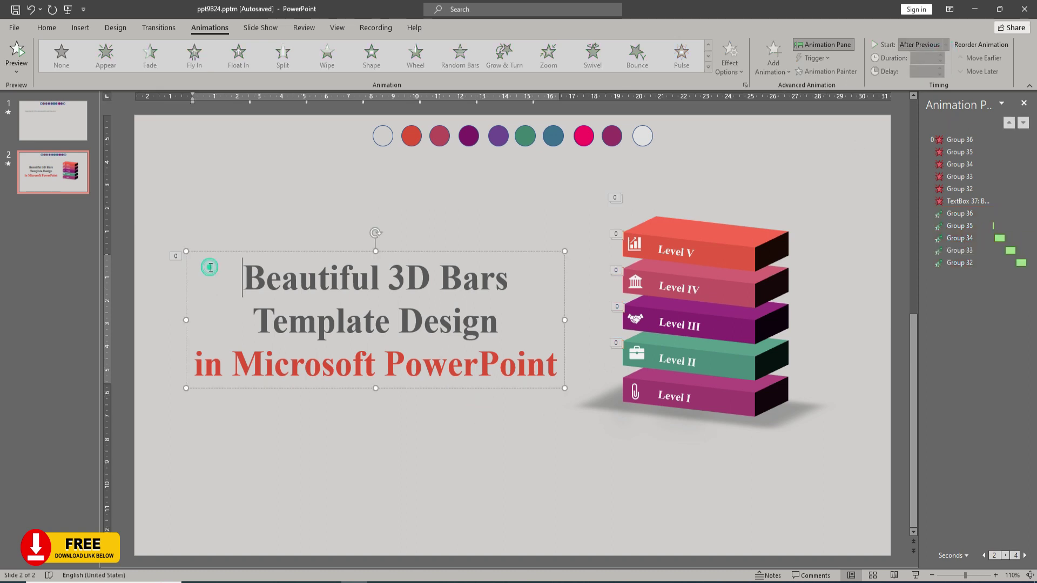
pyautogui.click(201, 252)
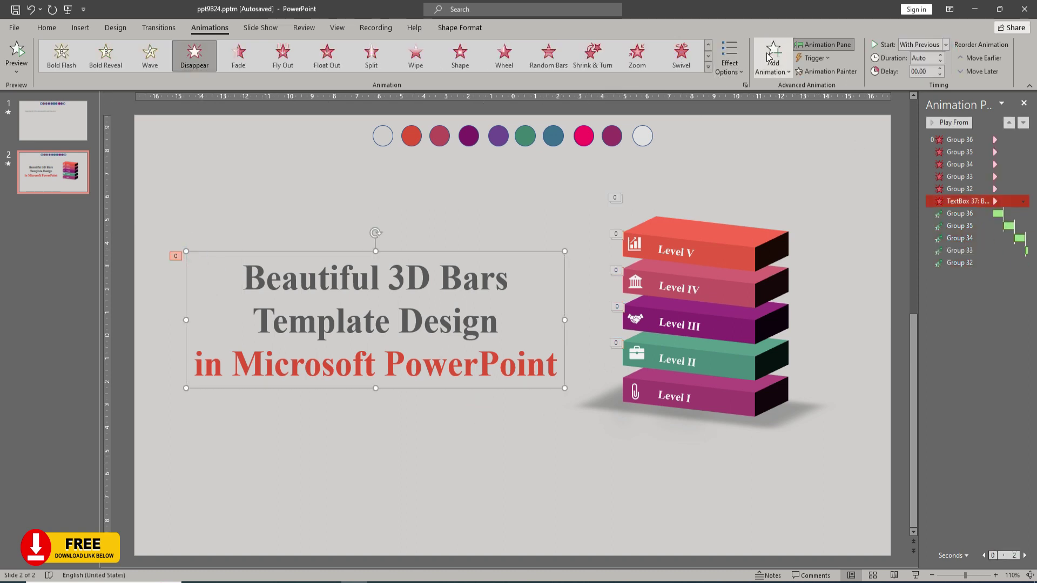
pyautogui.click(770, 56)
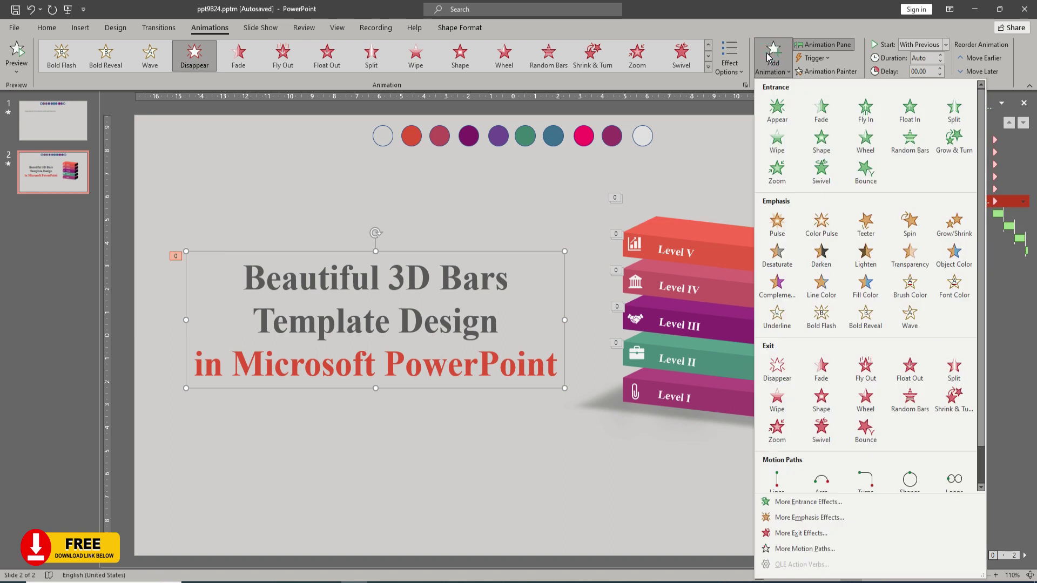
pyautogui.click(910, 110)
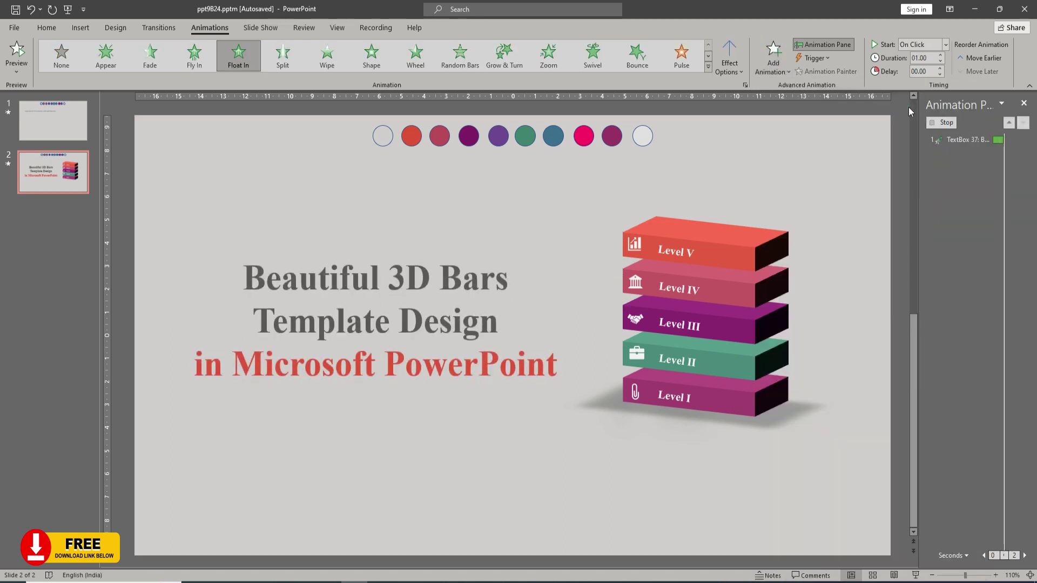
pyautogui.click(945, 44)
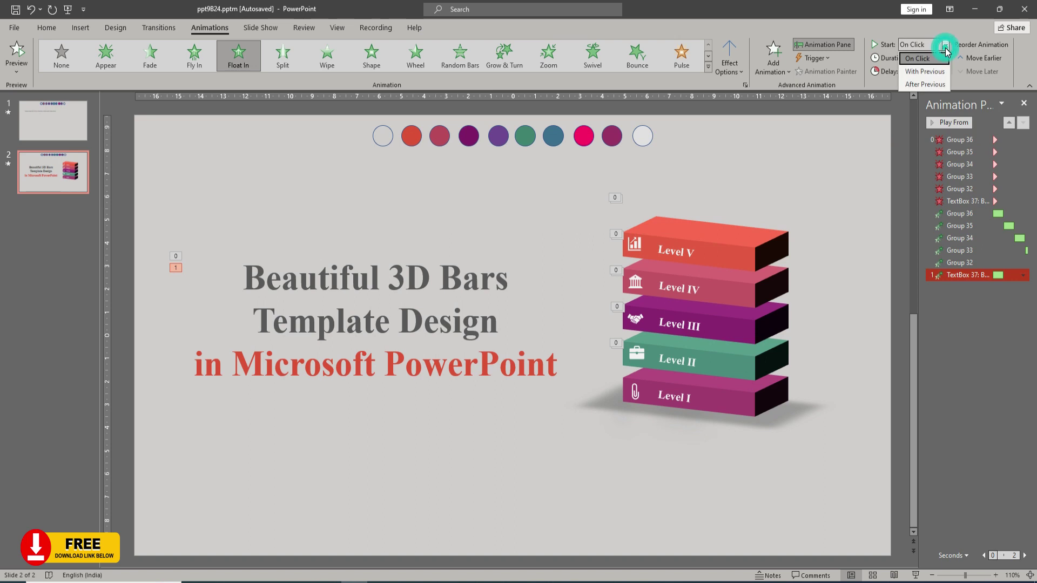
pyautogui.click(937, 80)
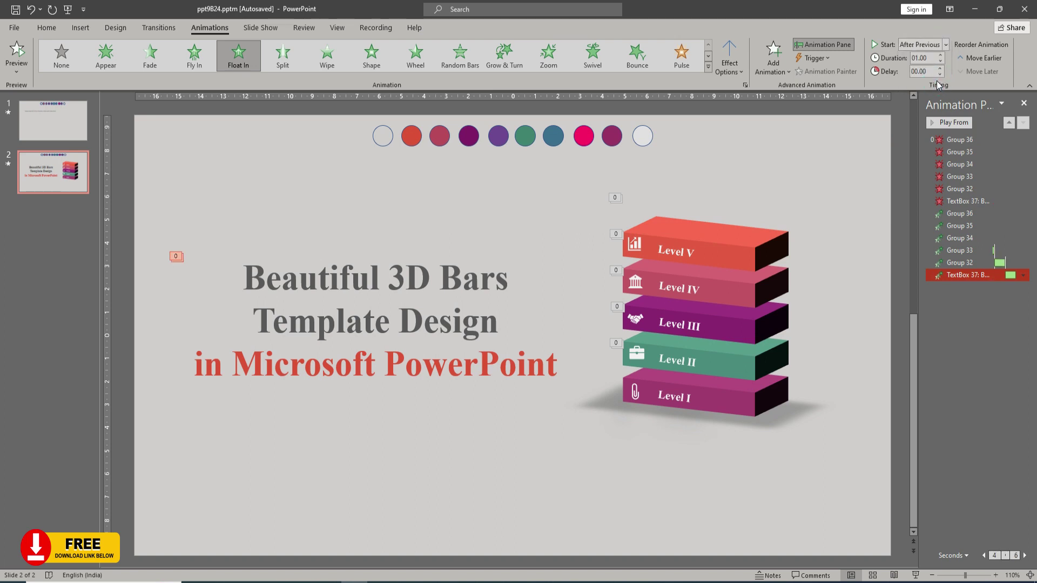
pyautogui.click(1022, 104)
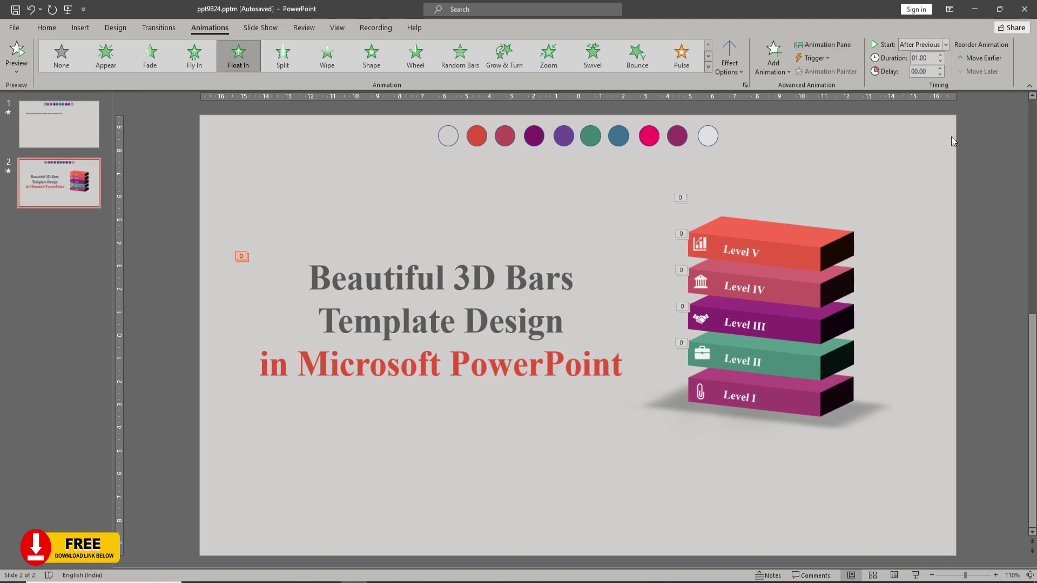
# - Deselect everything and start the slide show from slide 2 to watch the slabs and title animate
pyautogui.click(604, 438)
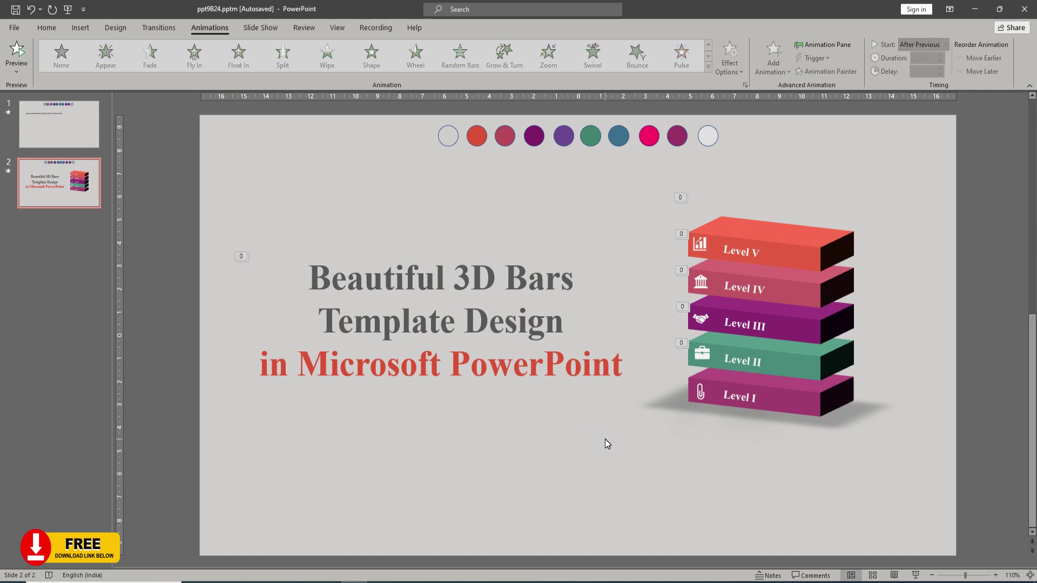
pyautogui.click(251, 26)
pyautogui.click(55, 54)
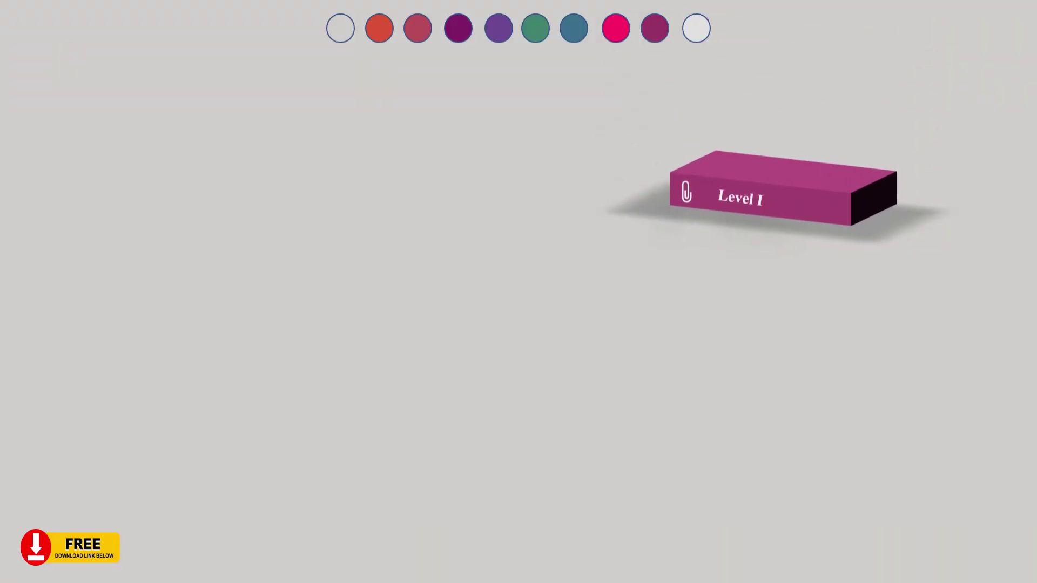